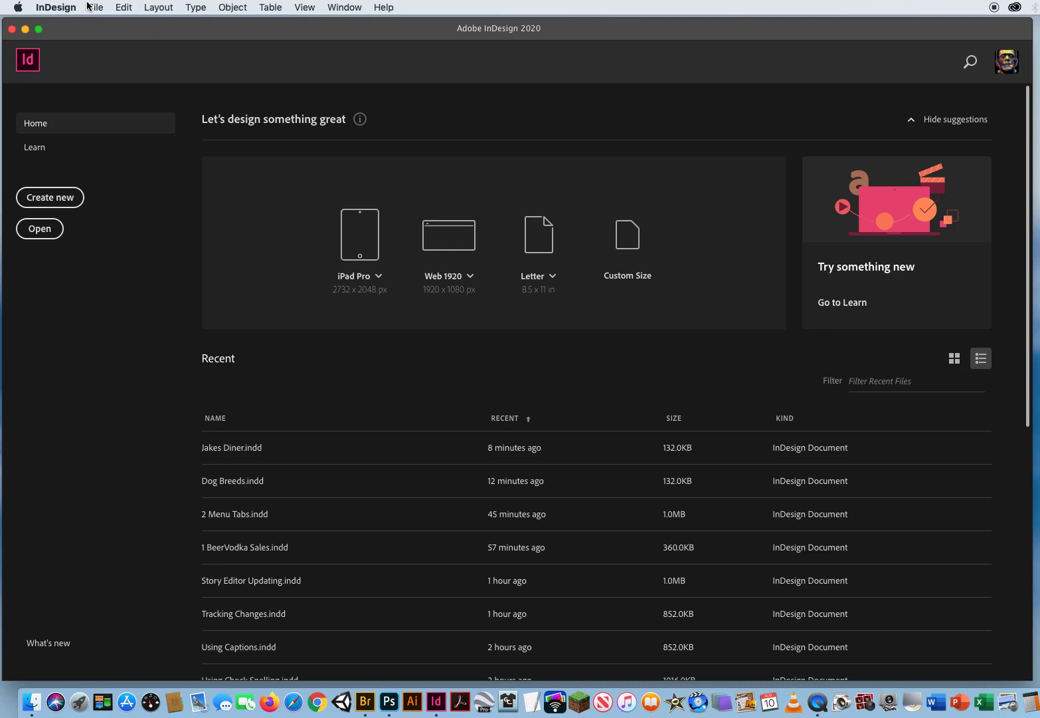
Step: Open Dog Breeds.indd from the 1 Chrctr Styles Demo folder inside ID CH.7 Using Styles
click(95, 8)
click(110, 35)
click(632, 114)
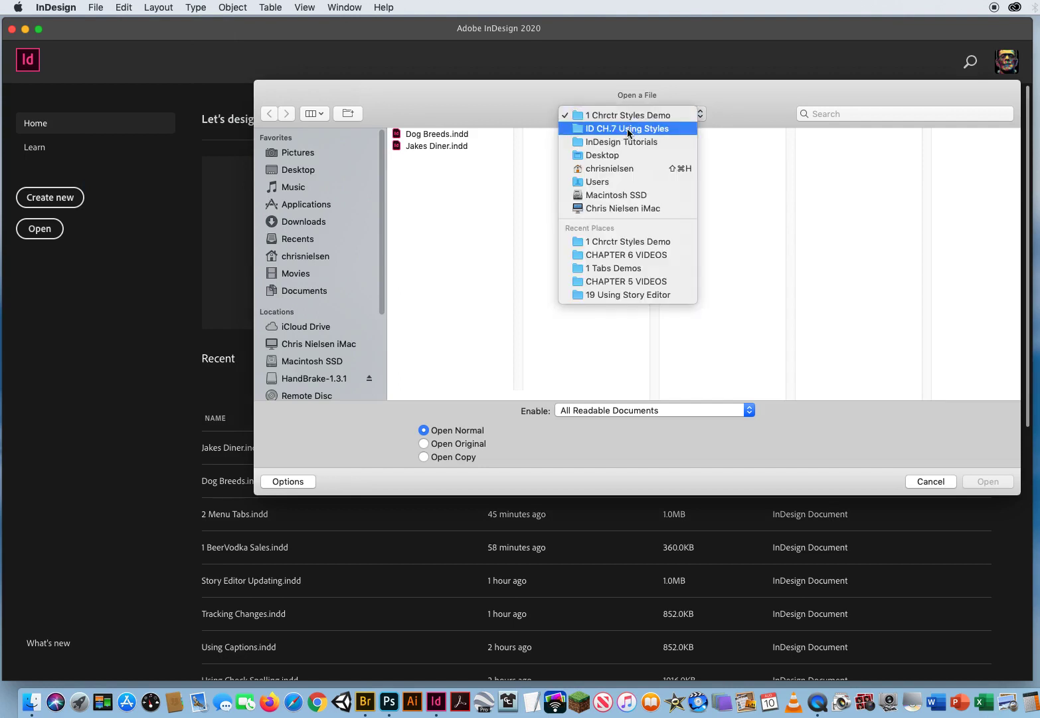
click(631, 129)
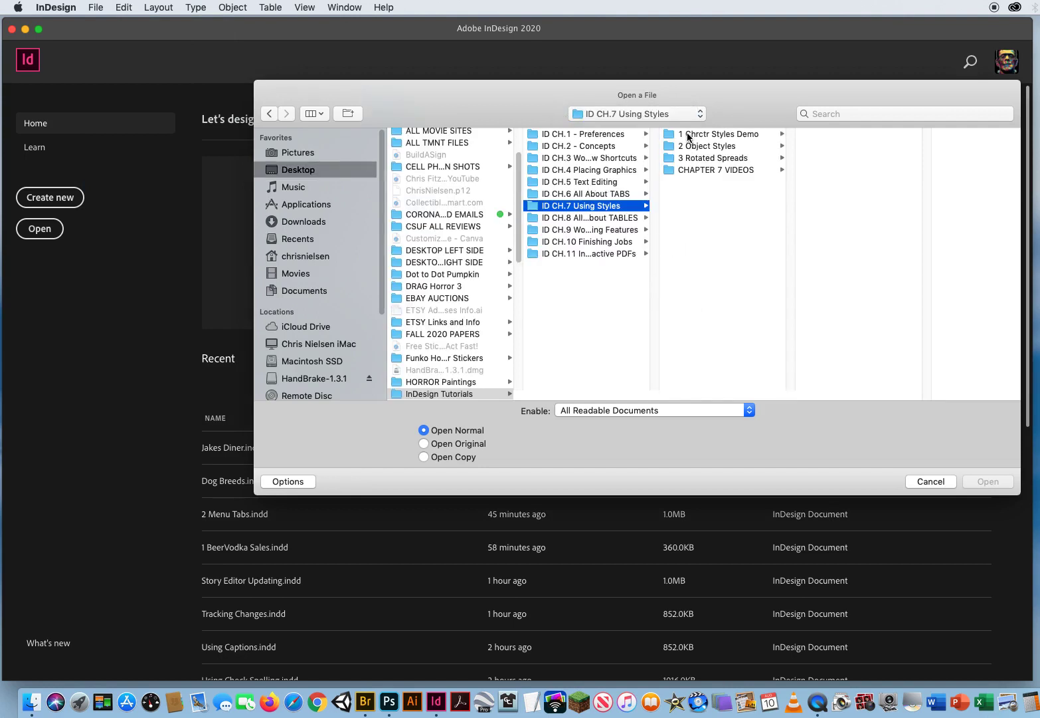
click(688, 137)
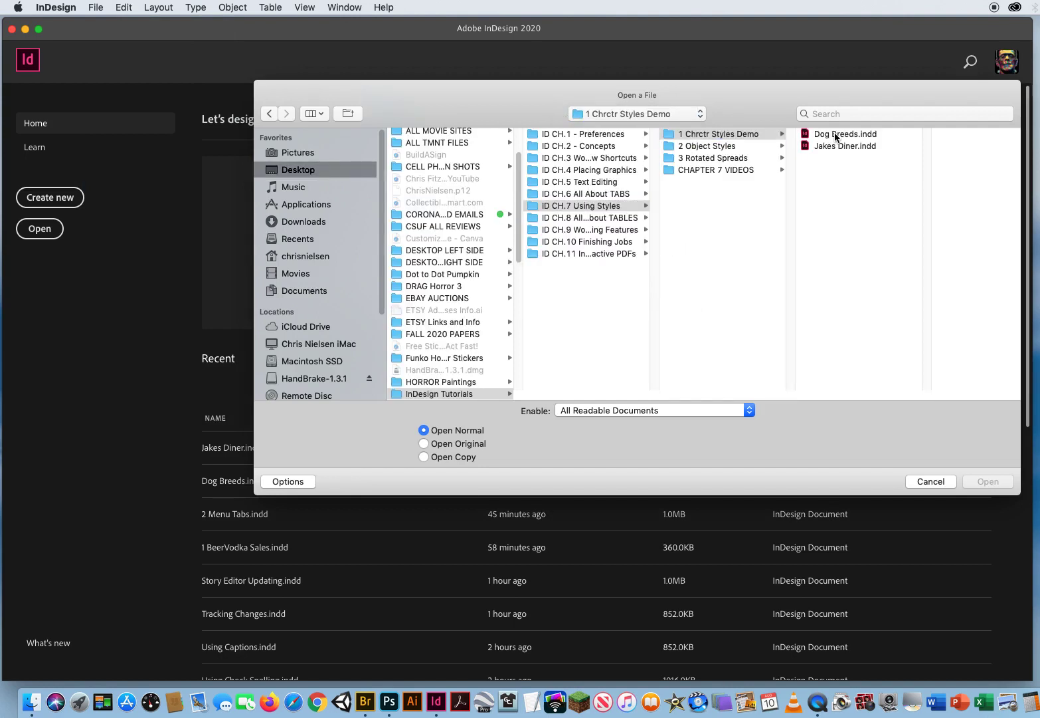
click(836, 137)
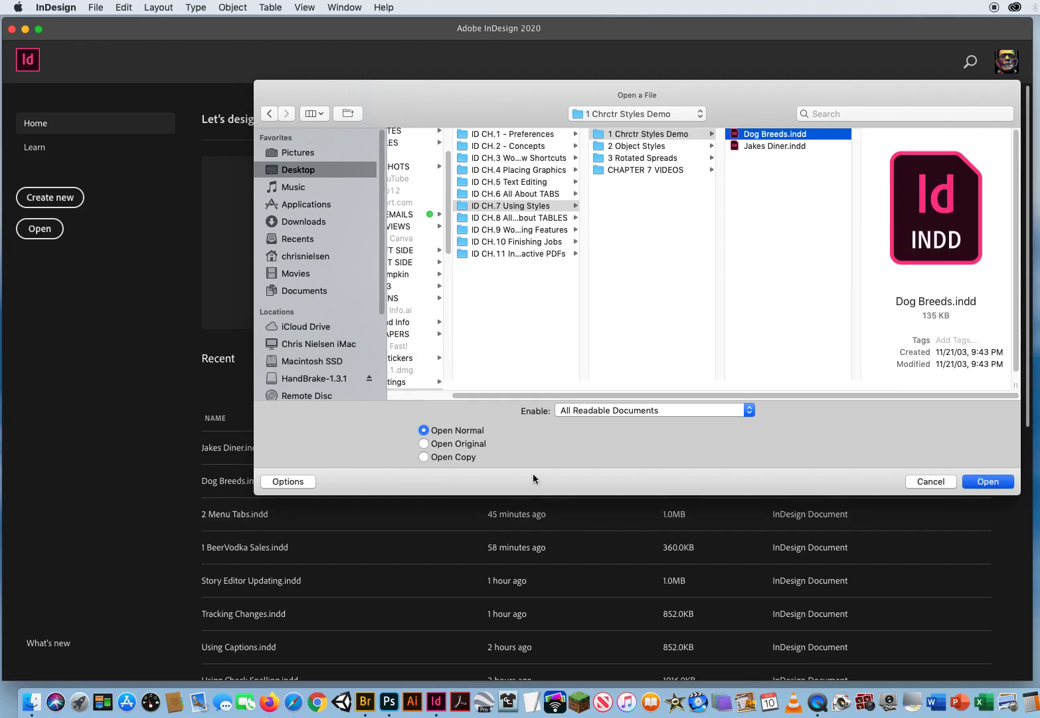
key(Return)
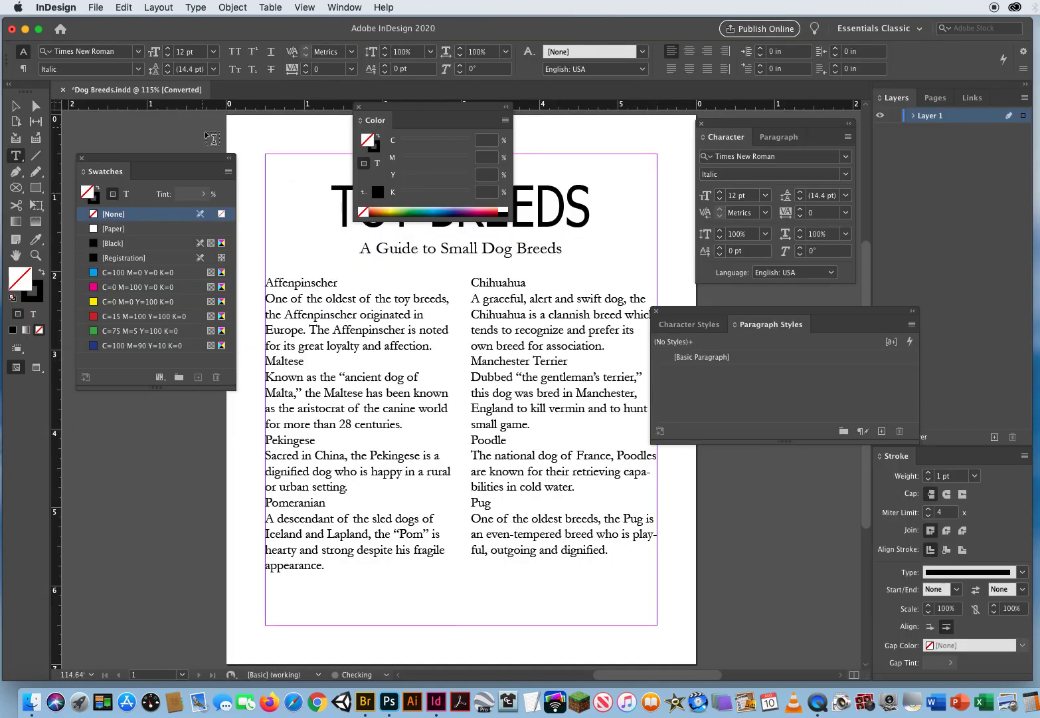
Step: Rearrange the floating Swatches and Color panels, and show Character Styles clear of the page text
drag(101, 159, 93, 168)
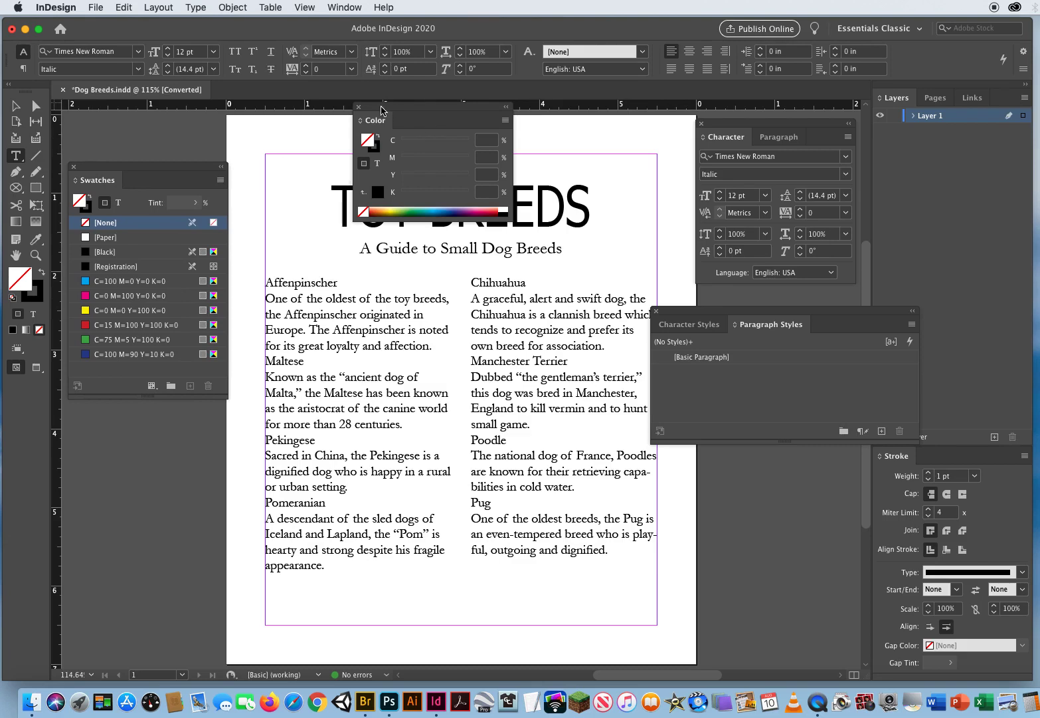
drag(384, 109, 555, 124)
click(689, 324)
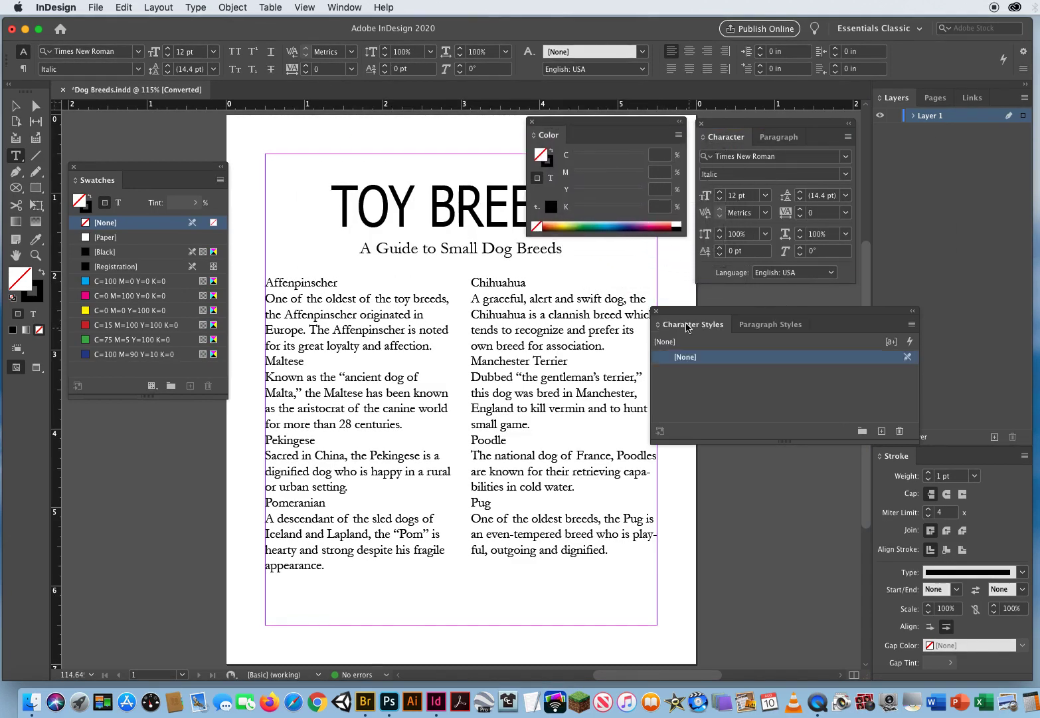
drag(680, 312, 765, 322)
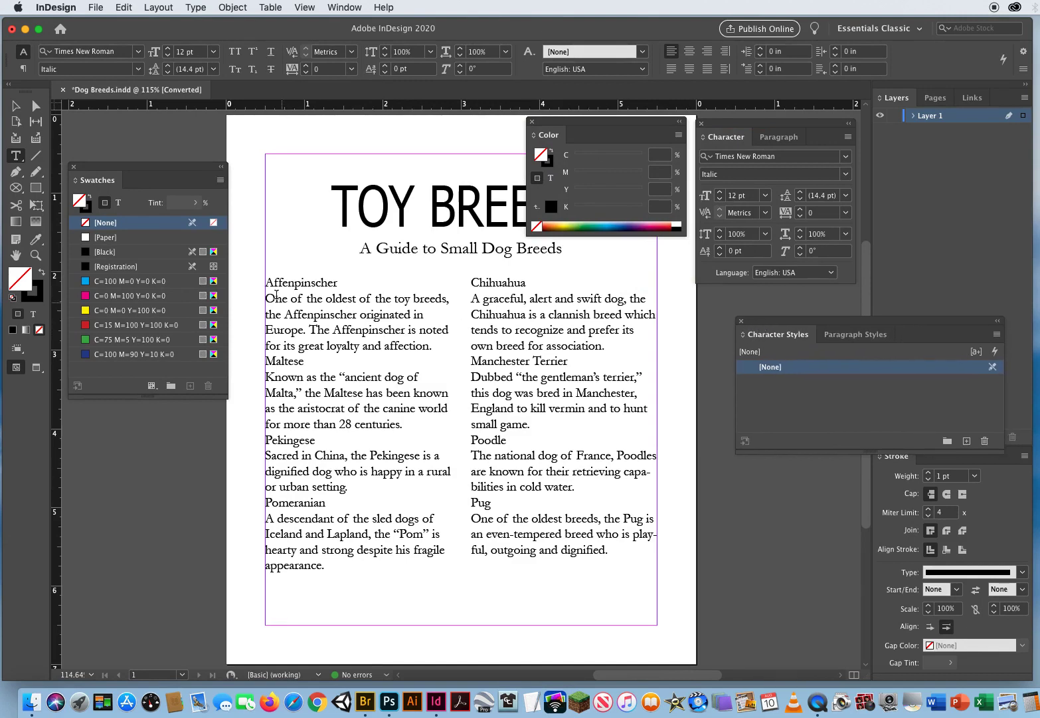
Step: Close the Color panel and set the first breed name, Affenpinscher, in Arial Black
drag(267, 281, 656, 570)
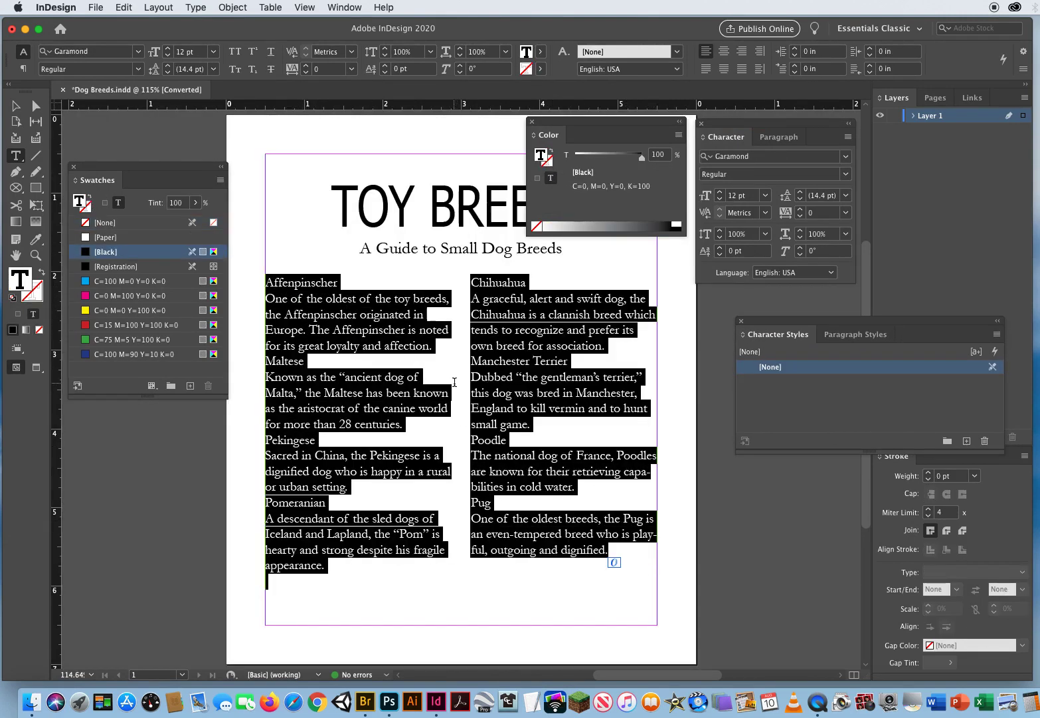
click(370, 344)
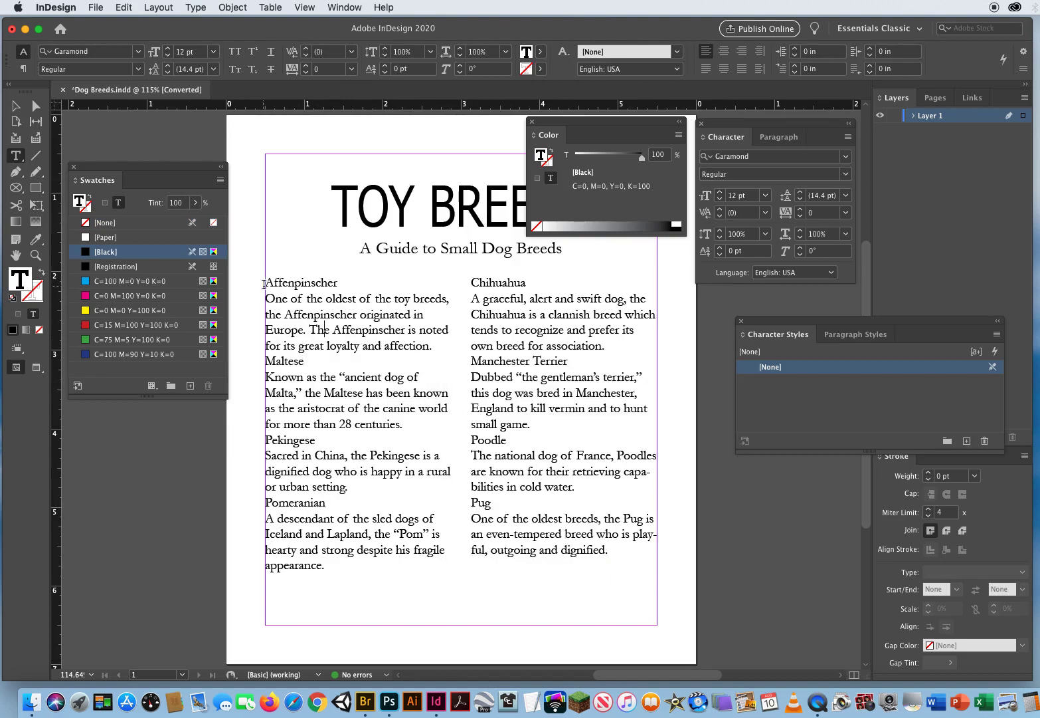
drag(265, 283, 357, 277)
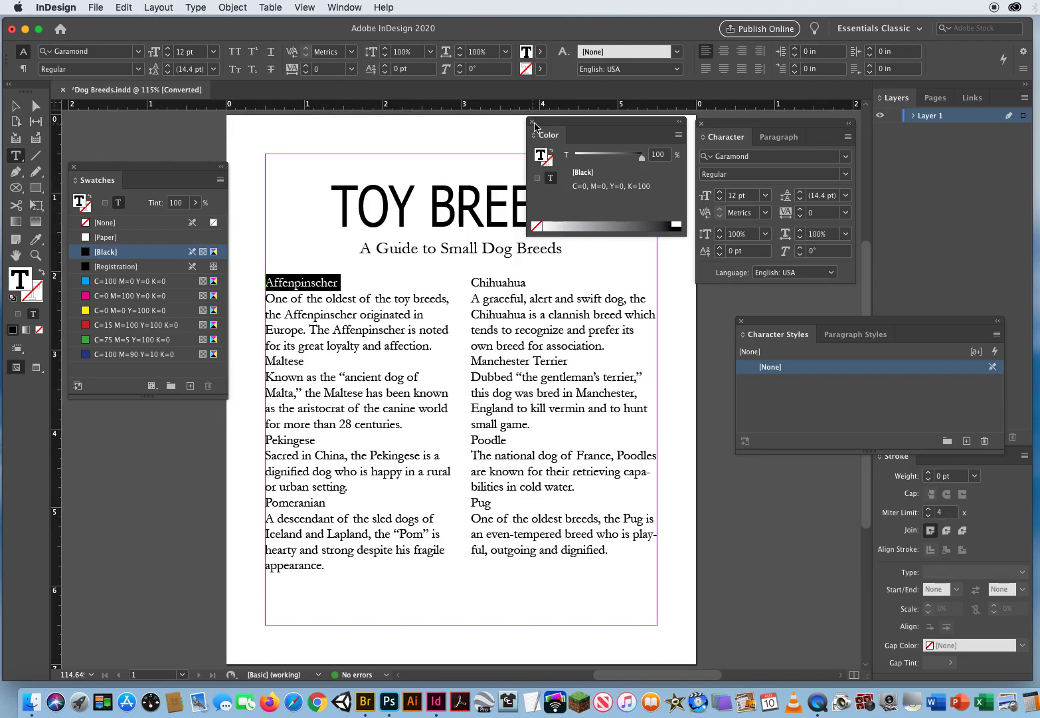
click(532, 122)
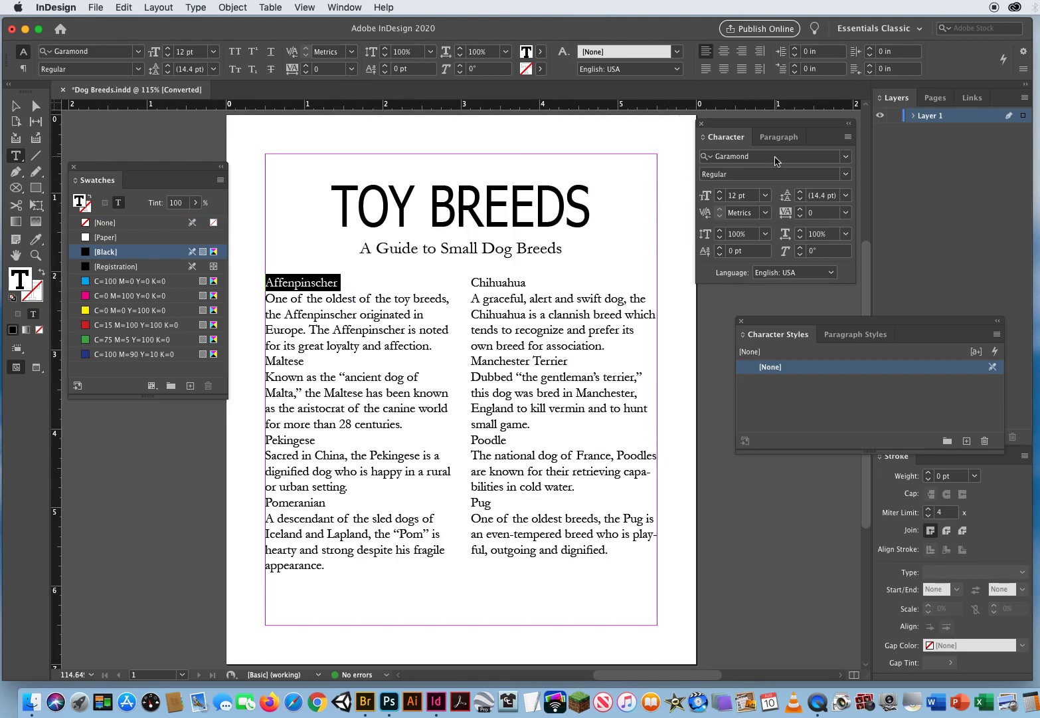
click(775, 161)
click(845, 157)
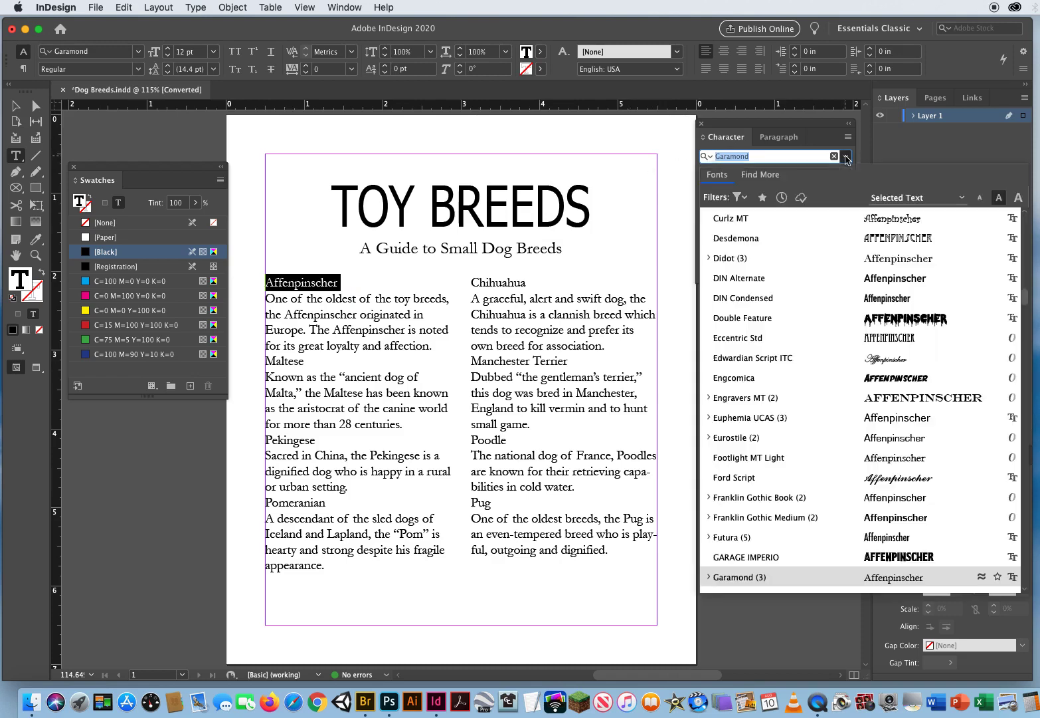
click(990, 318)
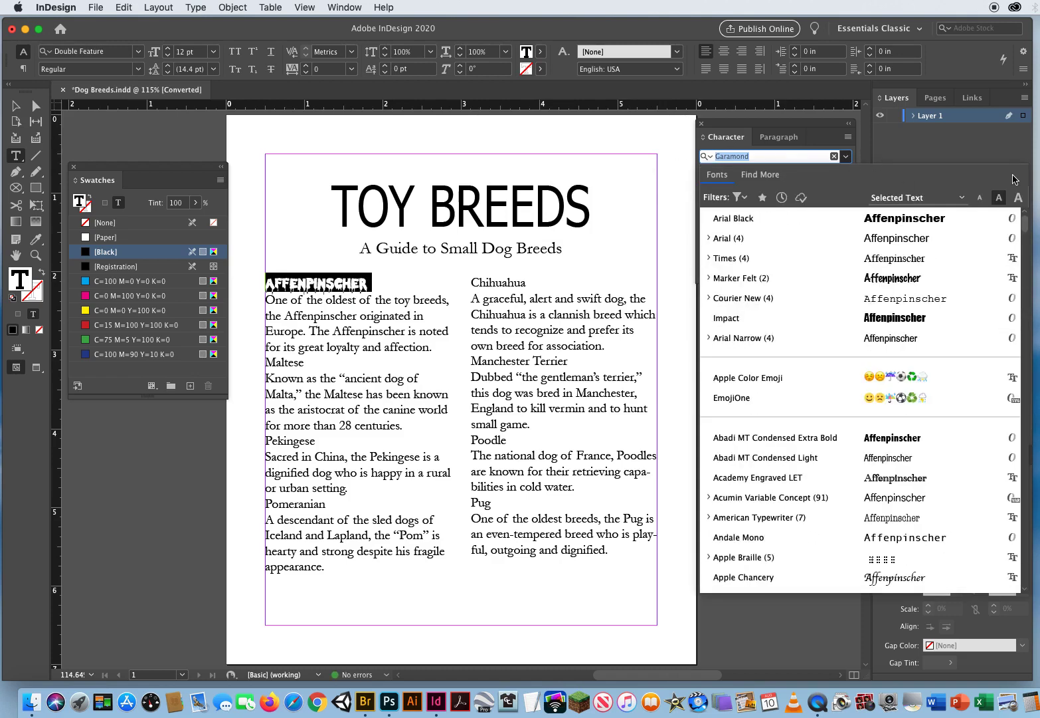
click(755, 223)
click(752, 219)
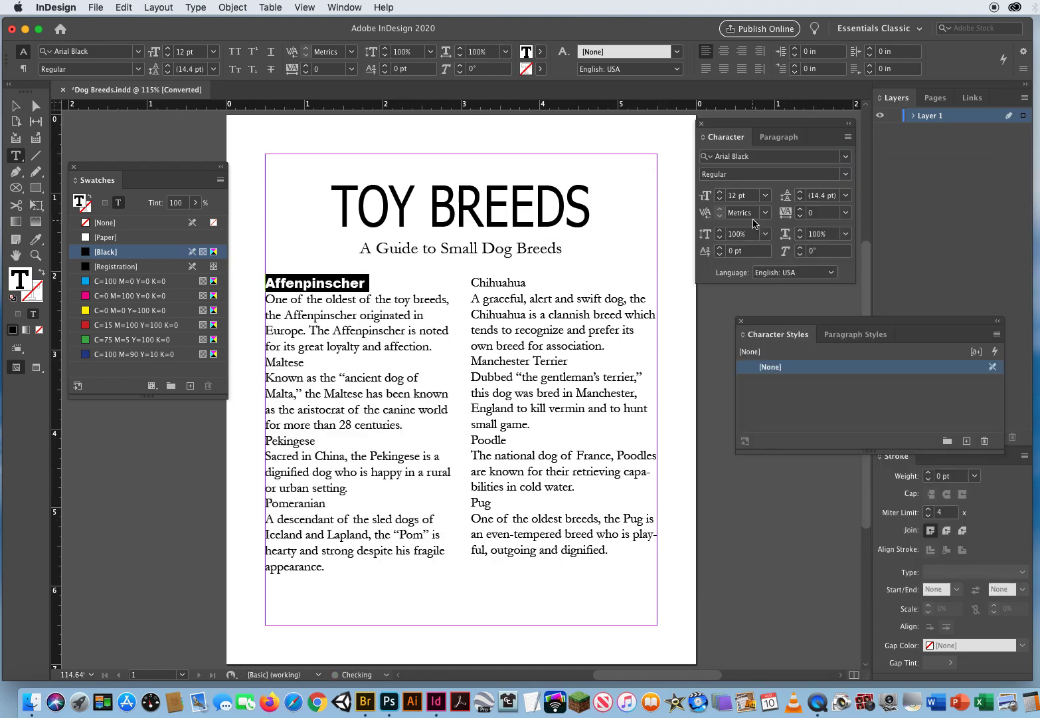
Step: Set the Affenpinscher heading's font size to 14 pt and its skew angle to 10°
click(721, 192)
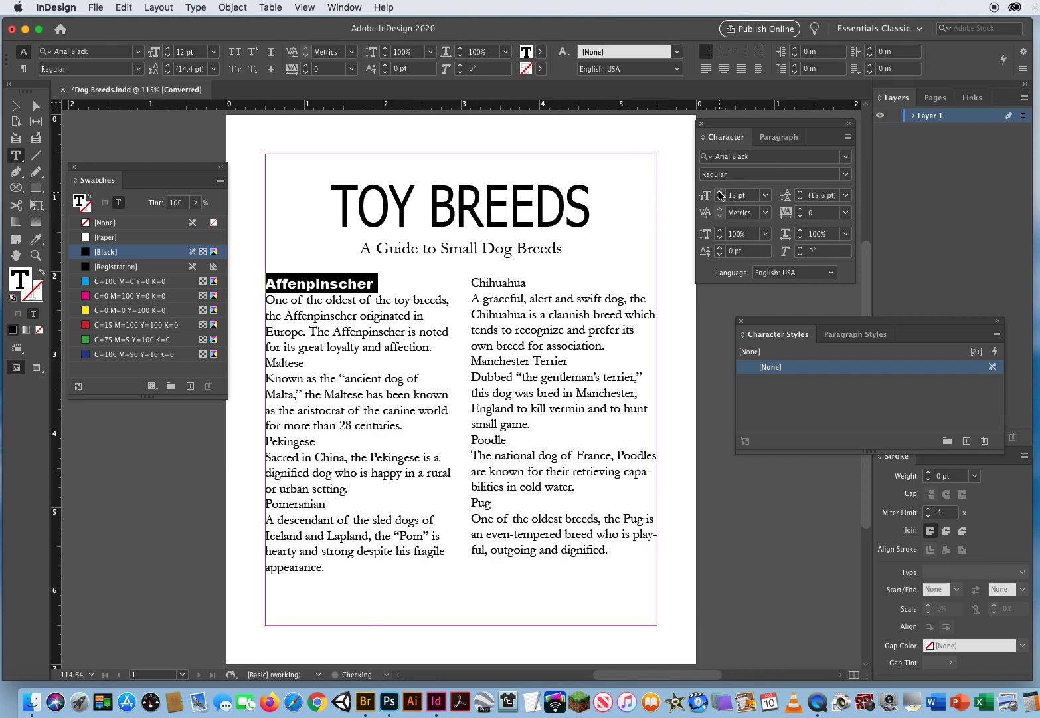
click(721, 193)
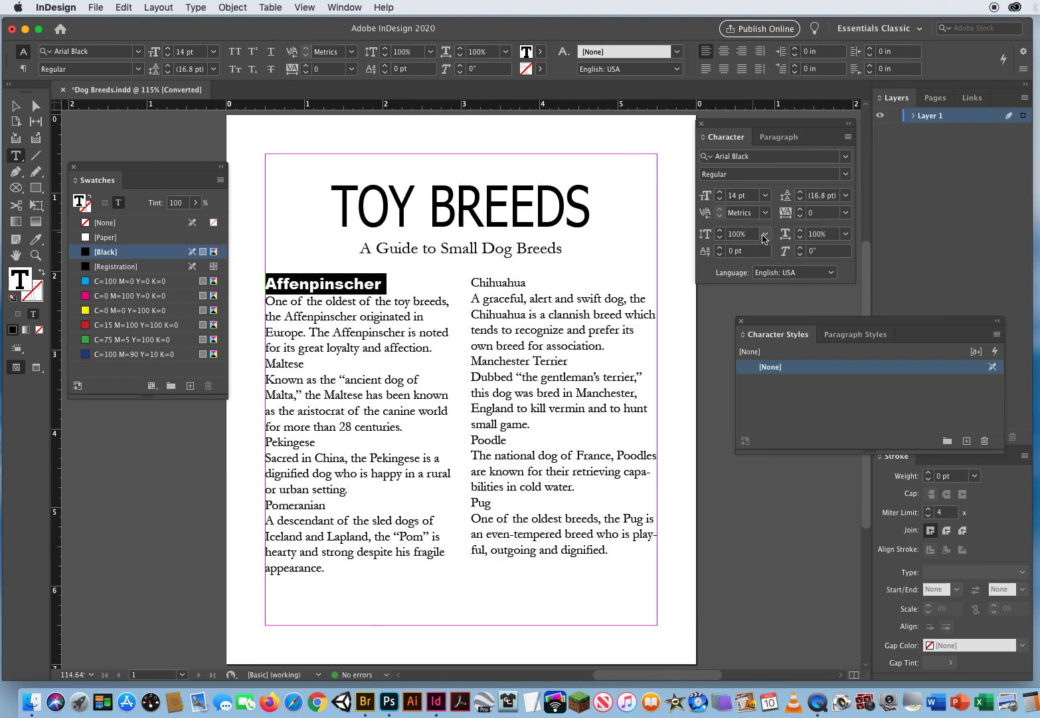
click(824, 252)
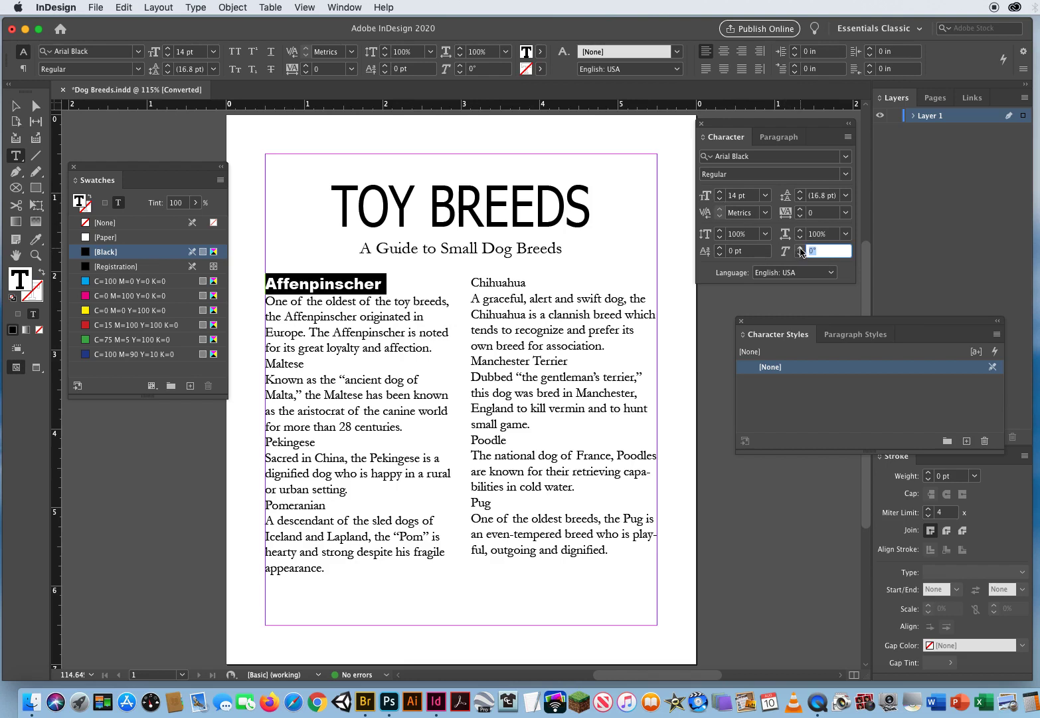
click(801, 248)
click(801, 247)
click(800, 248)
click(800, 247)
click(800, 247)
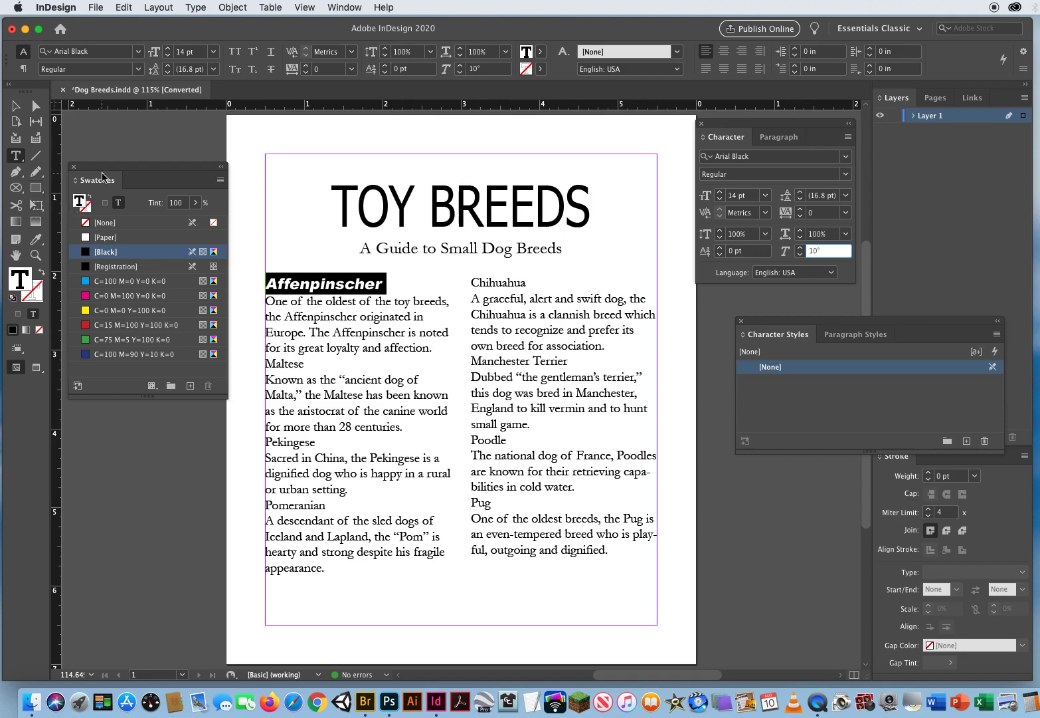
Step: Color the Affenpinscher heading with the red C=15 M=100 Y=100 K=0 swatch and move the Swatches panel off the page
drag(102, 170, 590, 160)
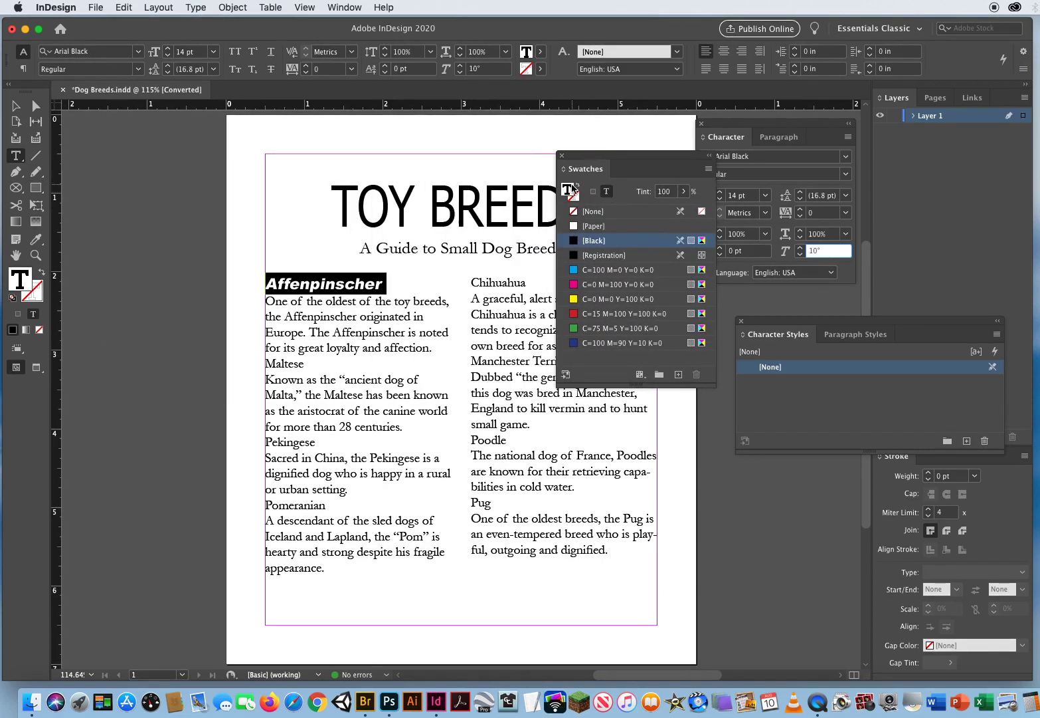
click(580, 313)
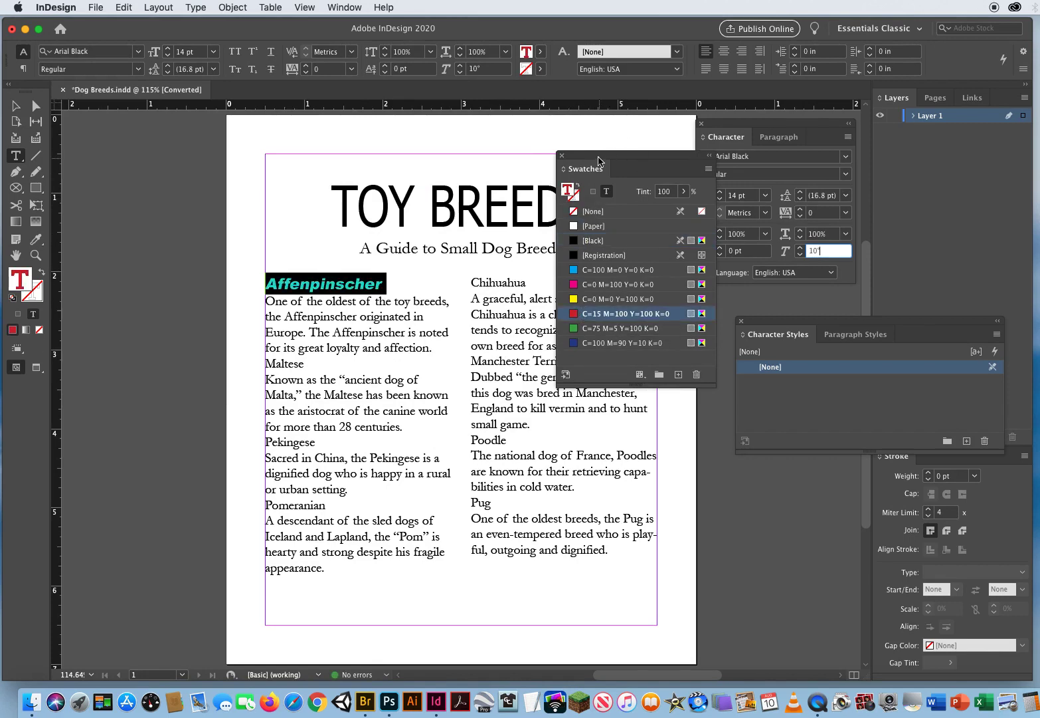
drag(599, 160, 535, 322)
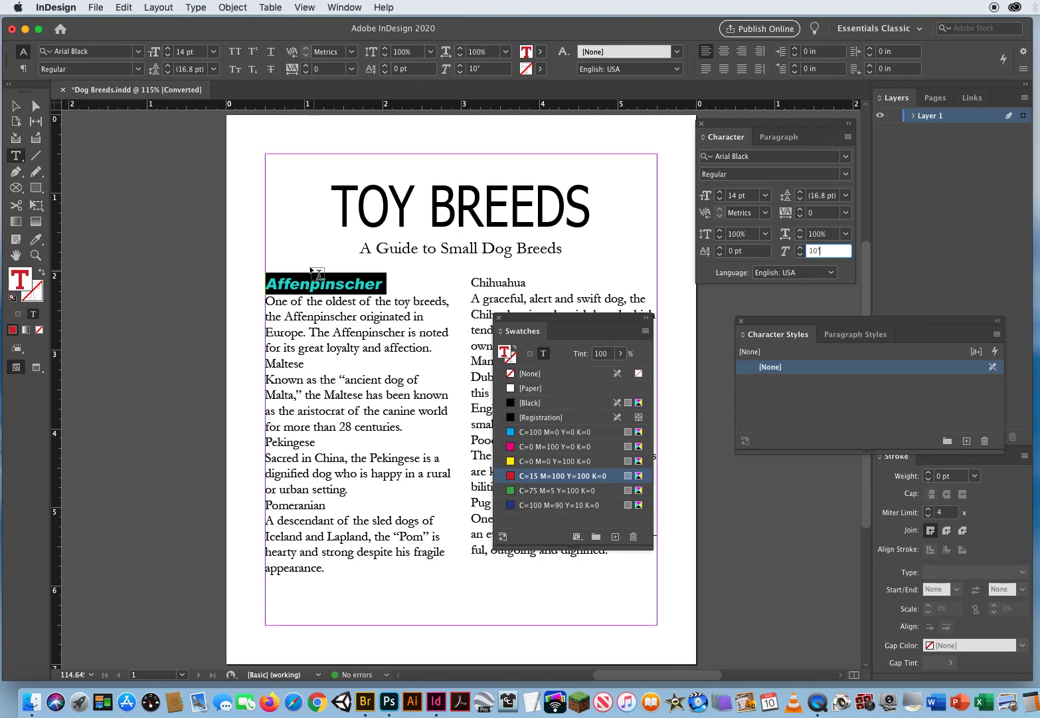
click(304, 259)
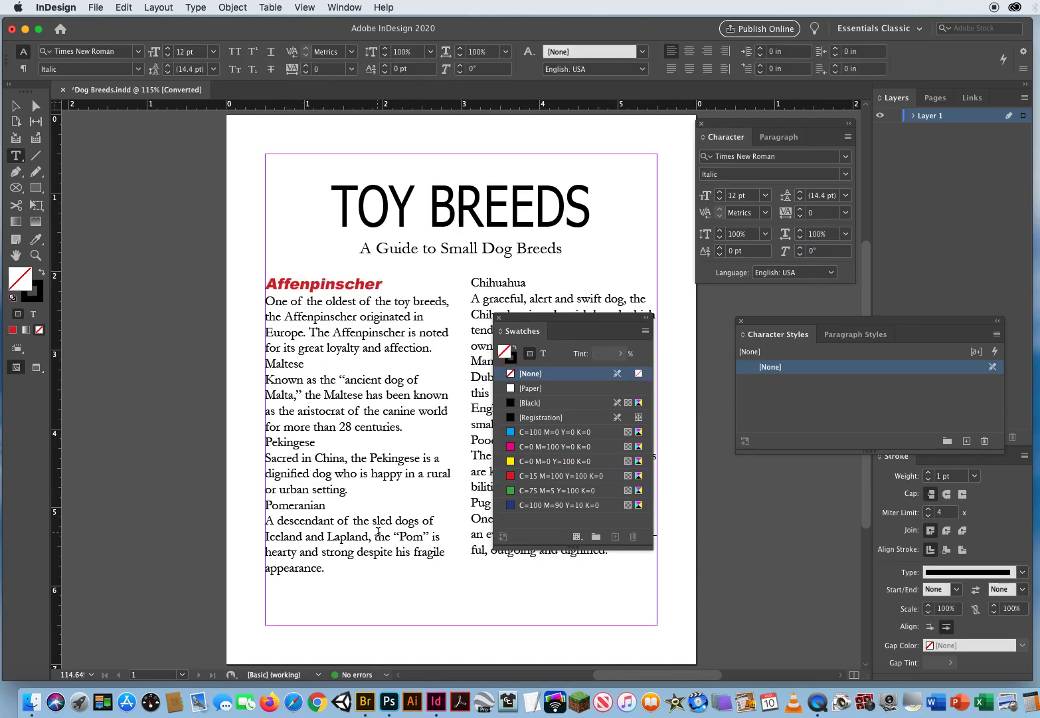
drag(268, 286, 387, 283)
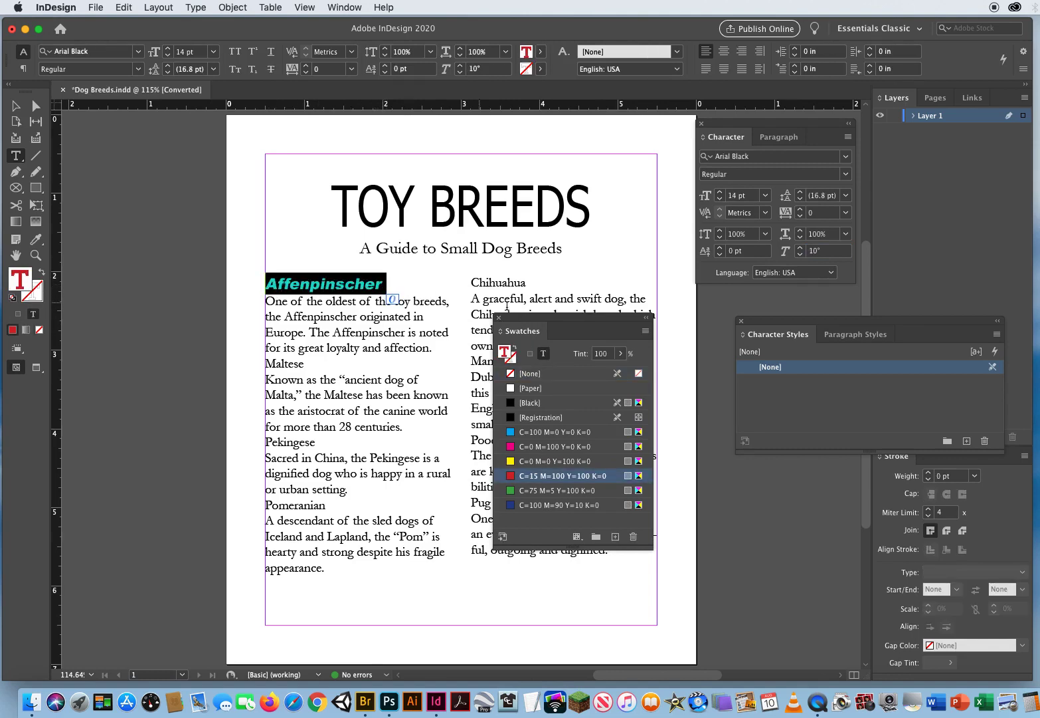
drag(531, 322, 108, 286)
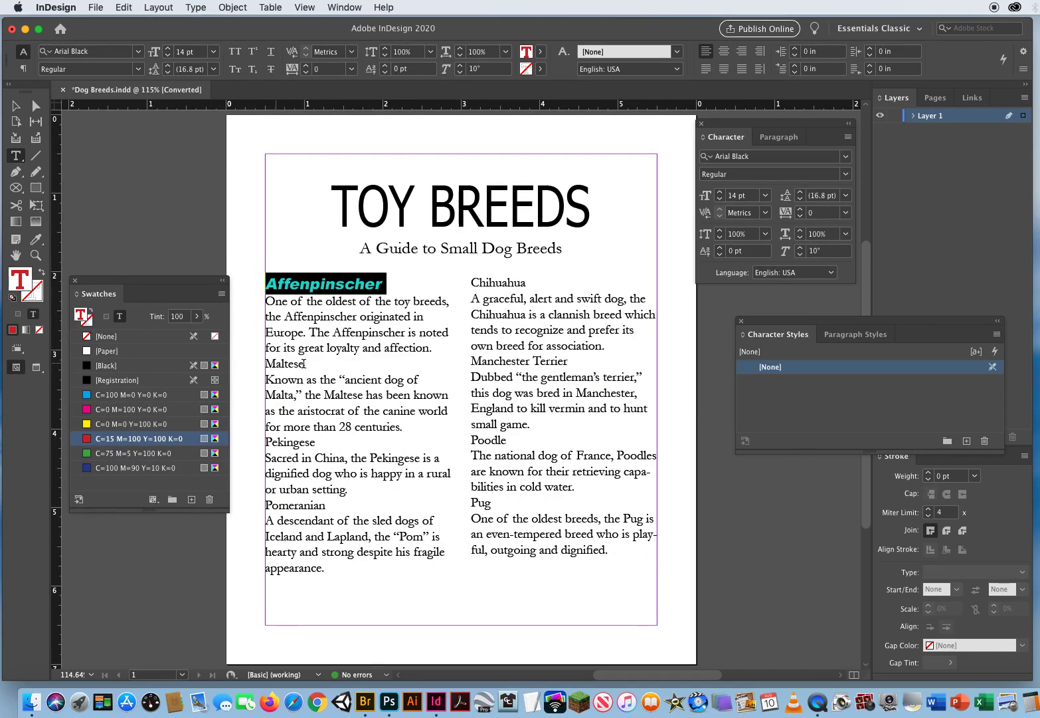
drag(304, 363, 231, 370)
click(293, 444)
drag(318, 442, 226, 439)
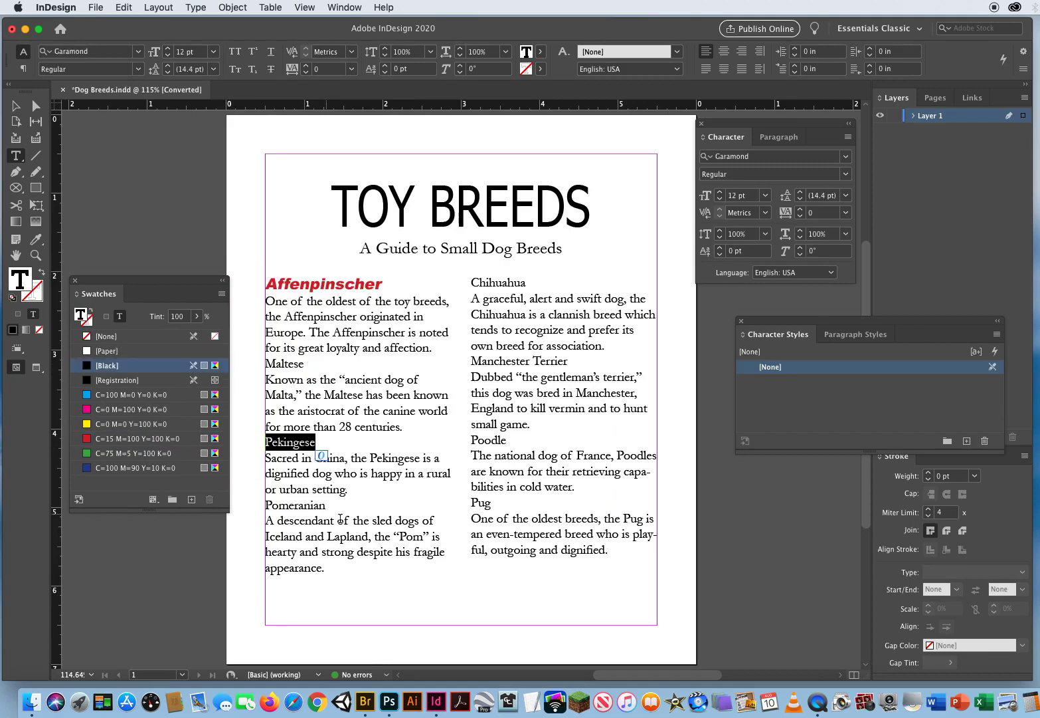
drag(340, 504, 247, 512)
mouse_move(510, 503)
mouse_down()
mouse_move(425, 503)
mouse_move(505, 519)
mouse_up()
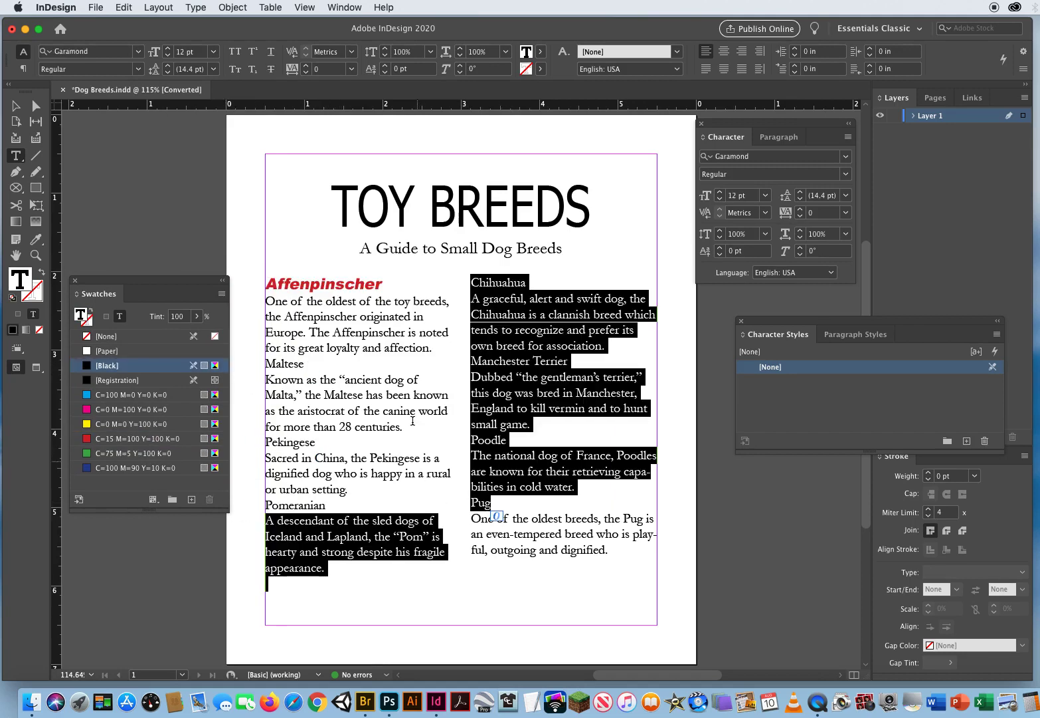
click(358, 316)
Step: Select the Affenpinscher heading, then close and reopen the Character Styles panel, narrowing it and placing it over the page's edge
drag(267, 284, 389, 286)
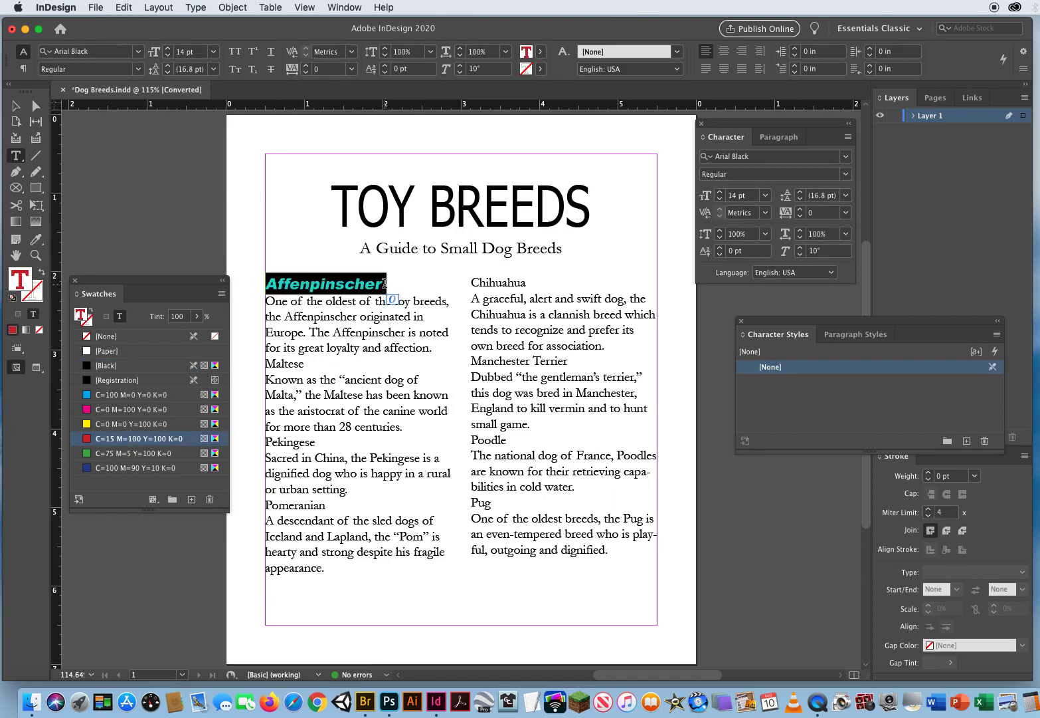
click(742, 321)
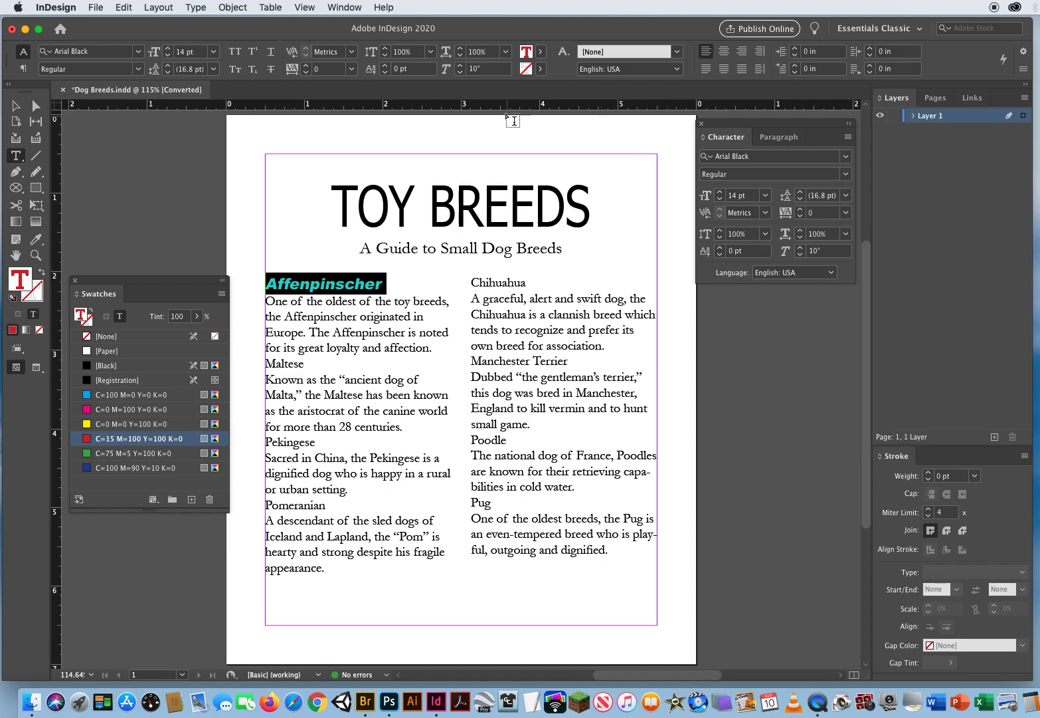
click(345, 8)
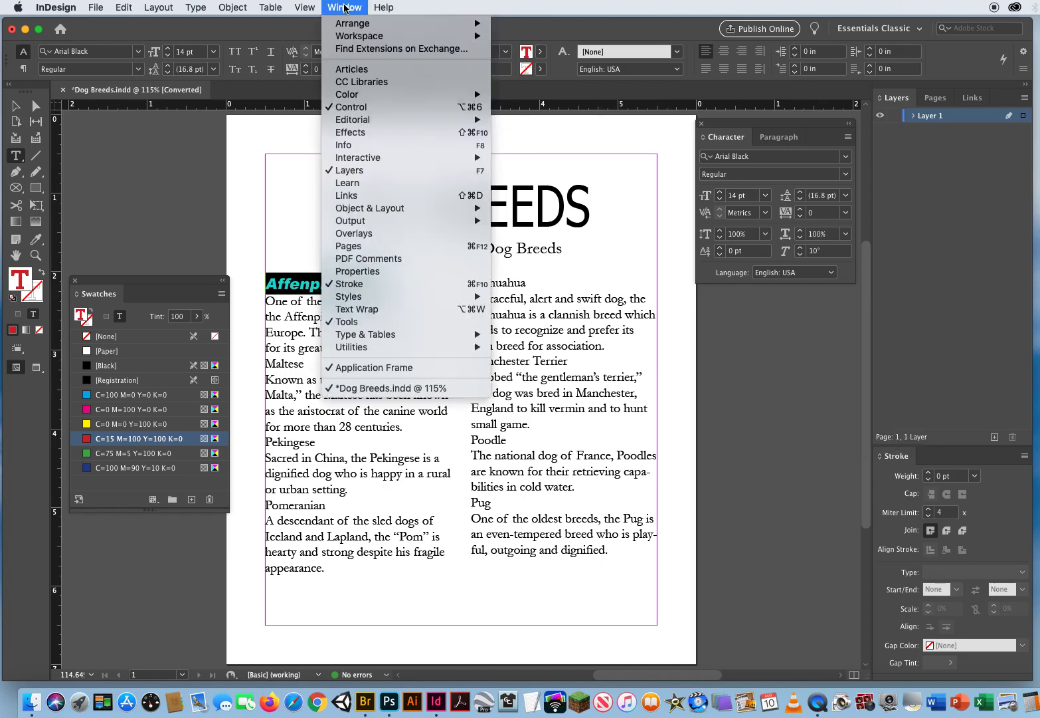
mouse_move(346, 301)
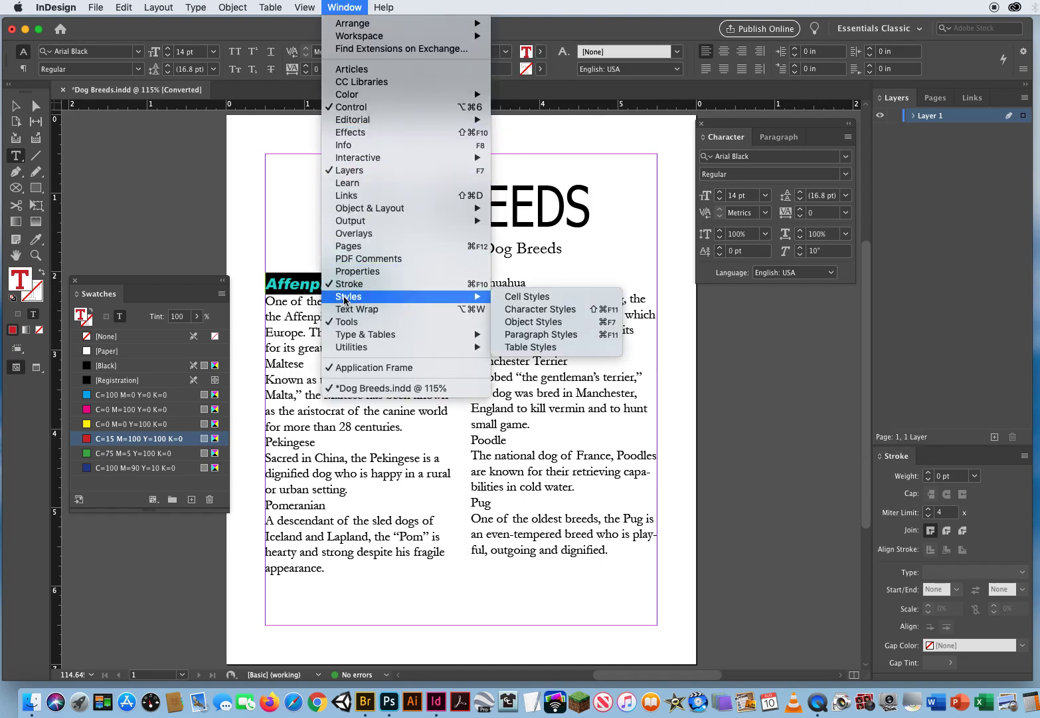
click(538, 310)
drag(793, 326, 684, 326)
drag(893, 446, 826, 446)
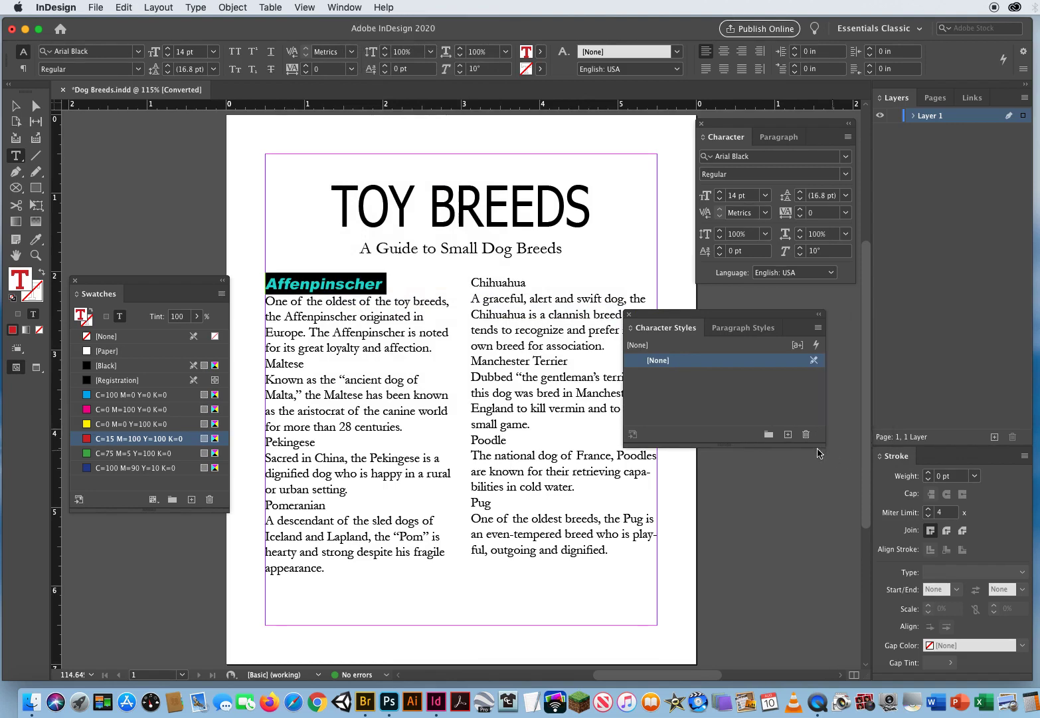
Step: Create a new character style from the selected Affenpinscher heading and name it Dog Names
click(788, 435)
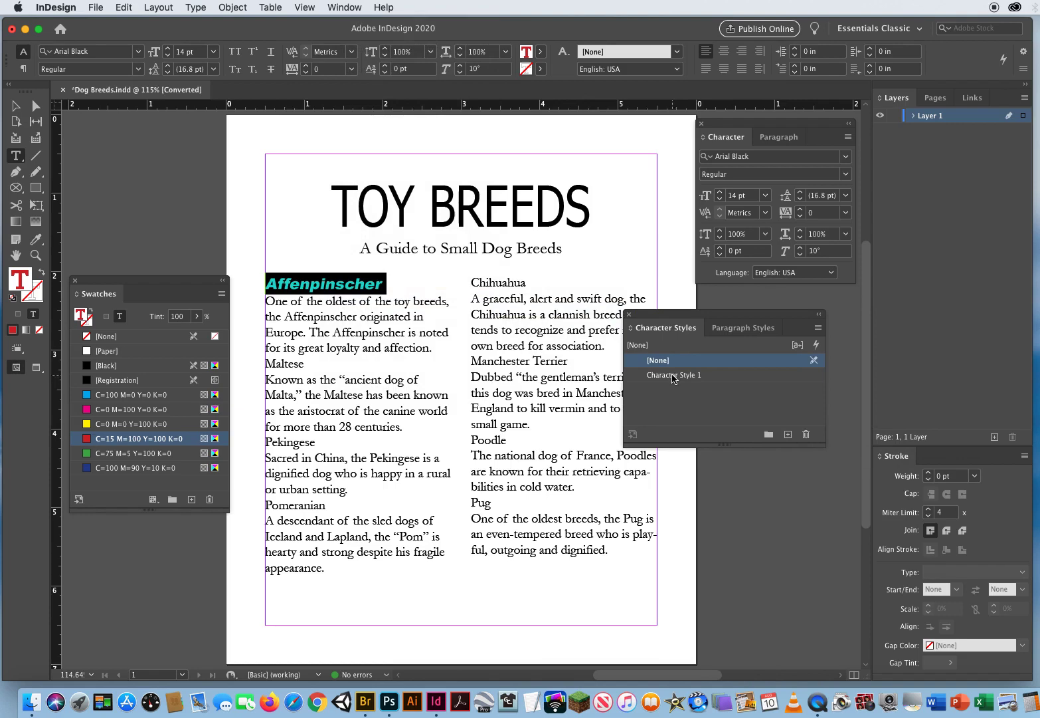
double_click(673, 378)
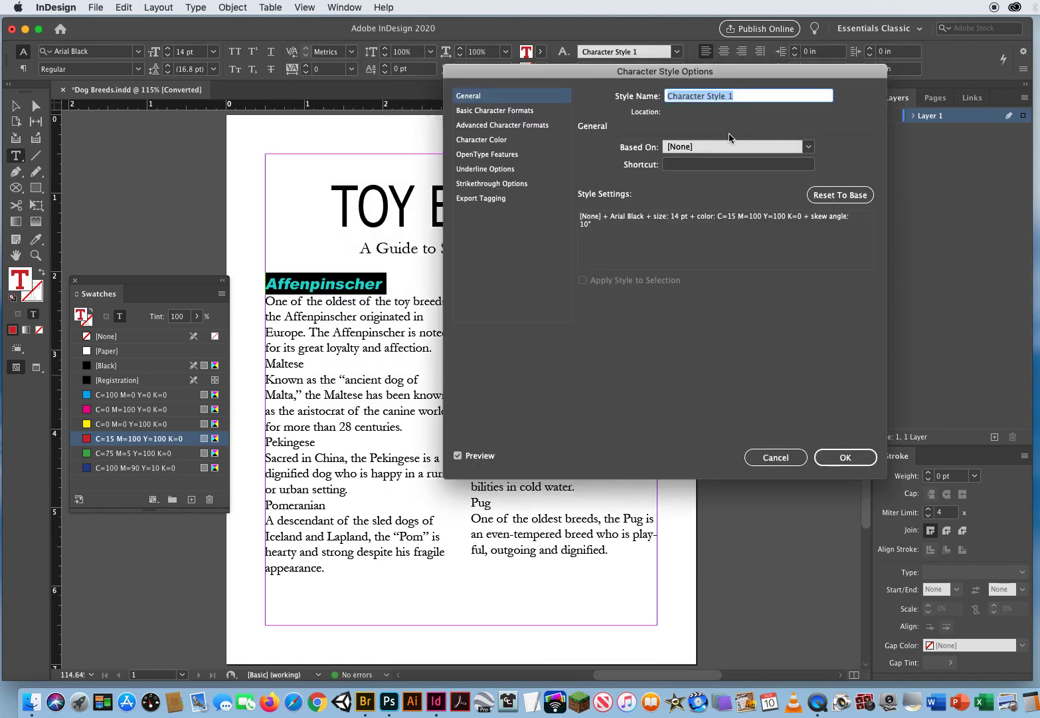
text(Dog Names)
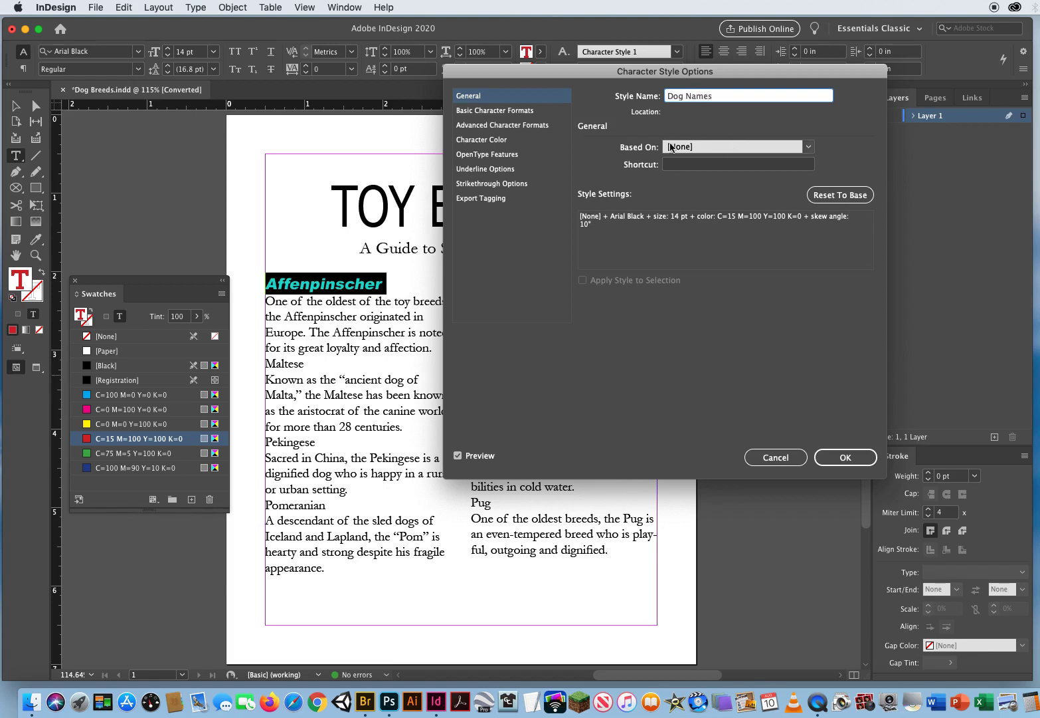
Step: Turn on underlining with a 1 pt weight in the Dog Names style, save the style, and deselect the Affenpinscher heading
click(476, 170)
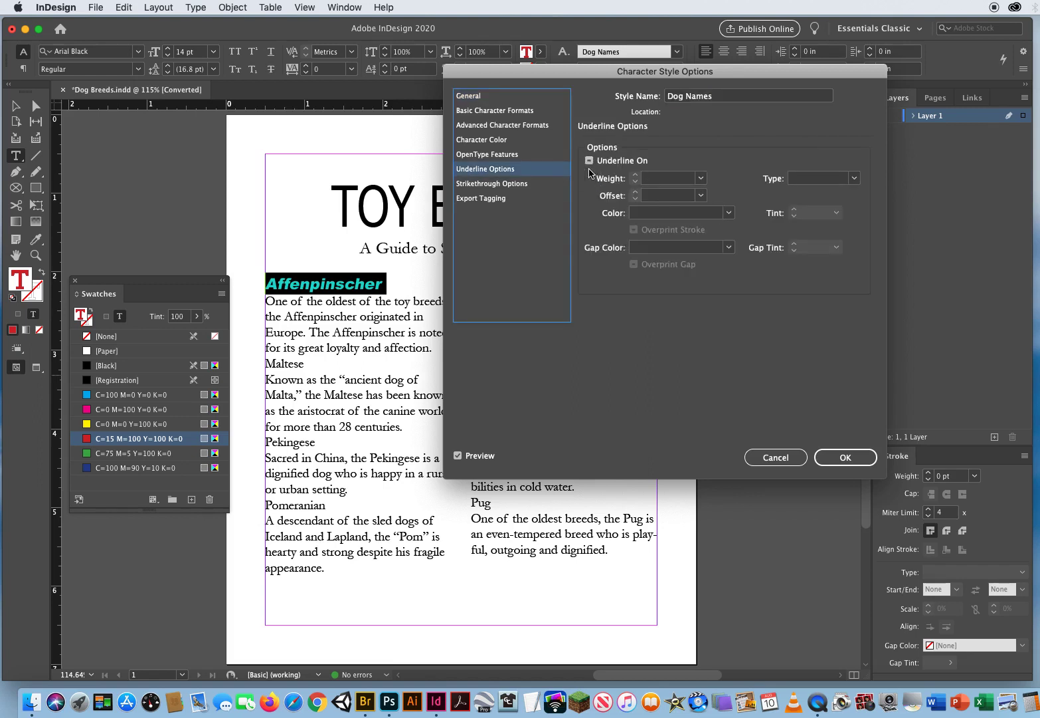
click(589, 160)
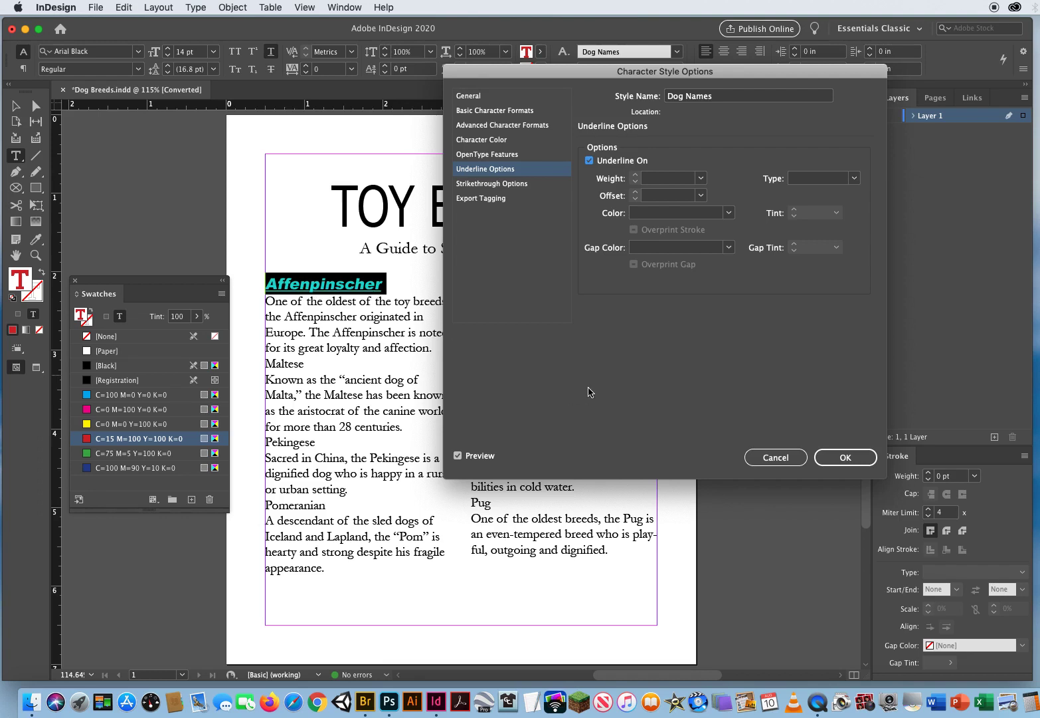
click(701, 178)
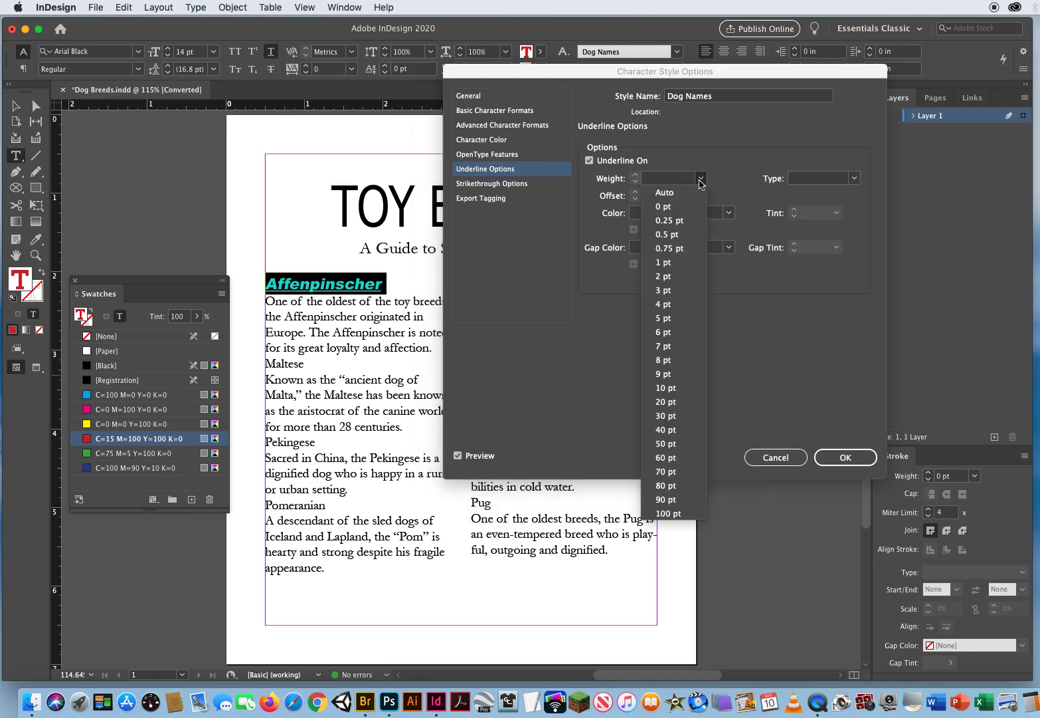
click(665, 262)
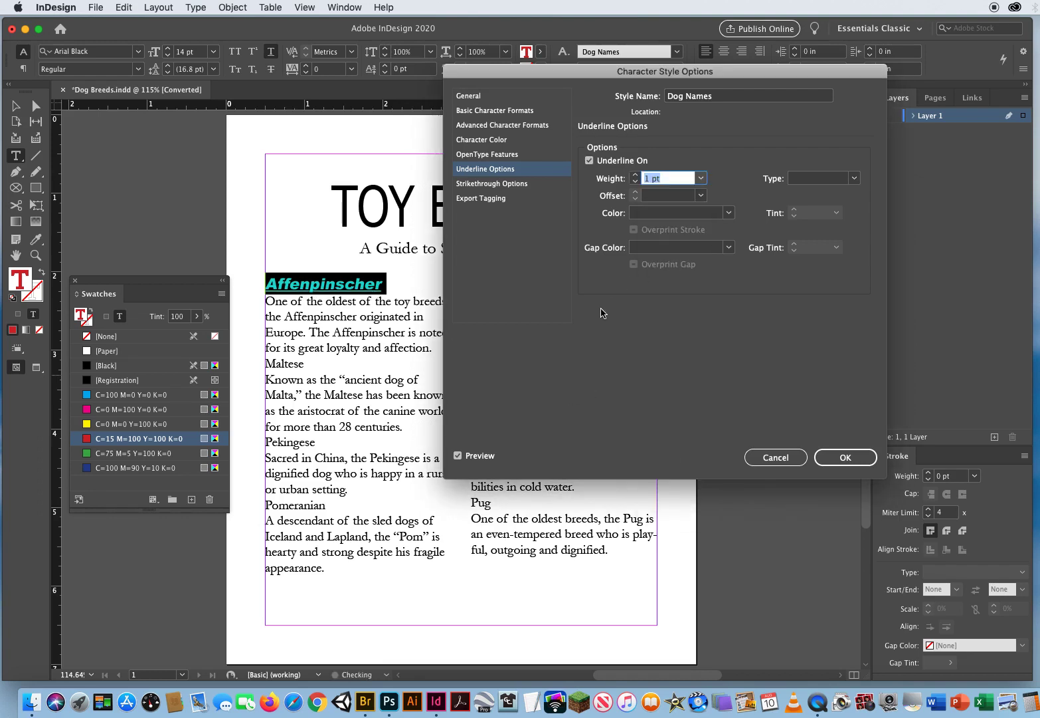
click(856, 467)
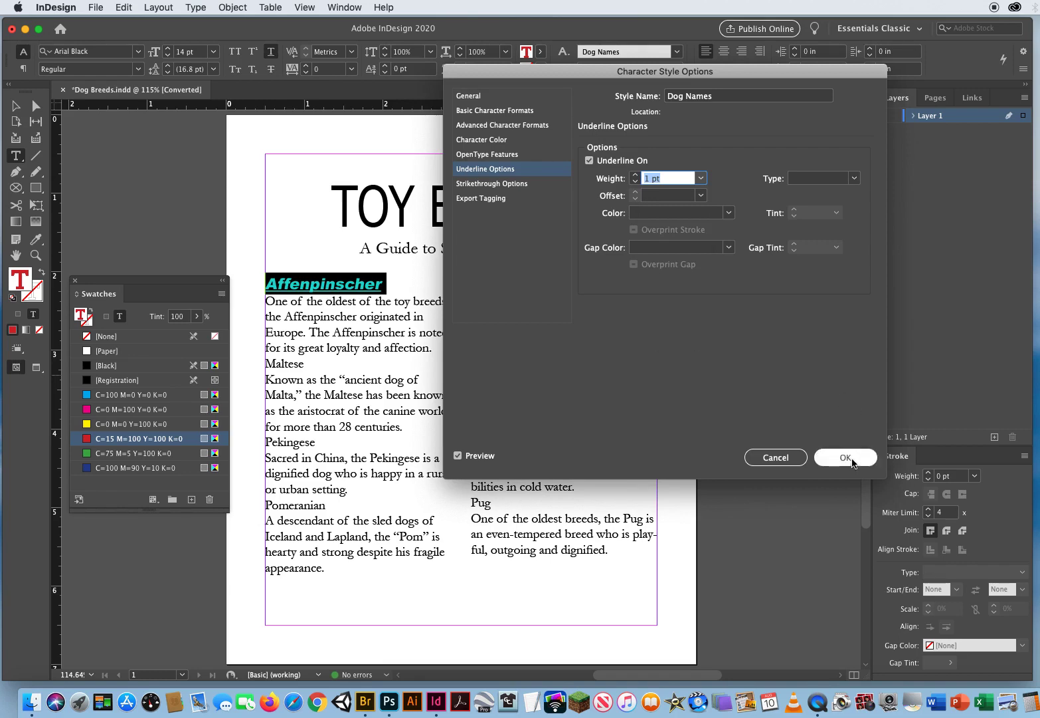
click(229, 199)
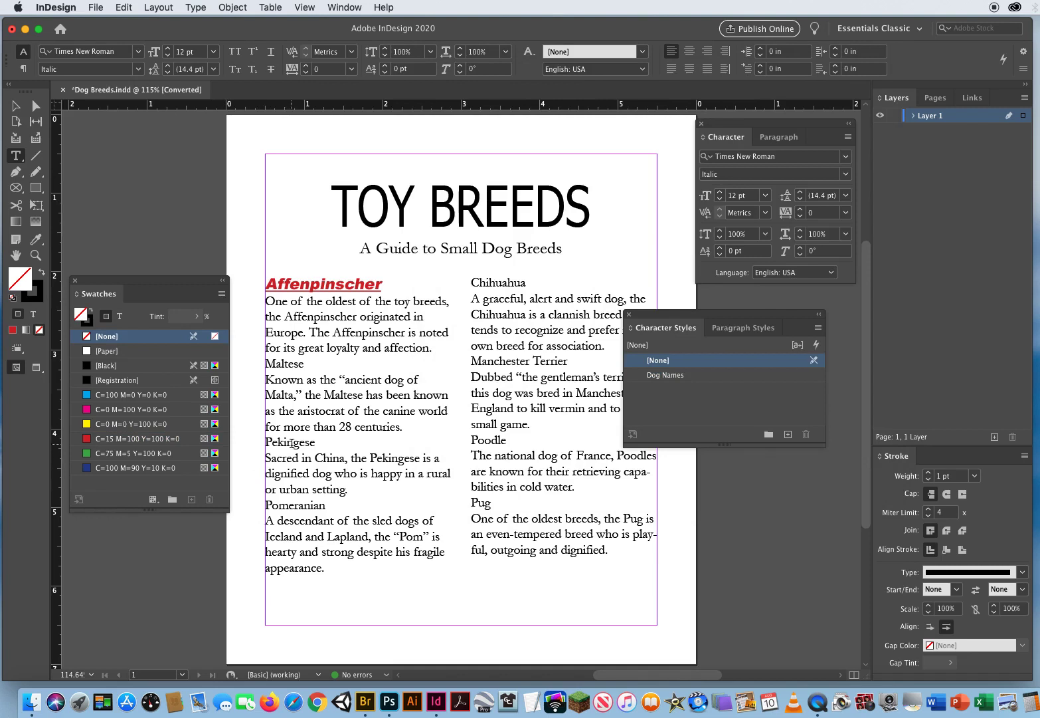
Step: Apply the Dog Names character style to the Maltese, Pekingese and Pomeranian headings in the first column
double_click(280, 364)
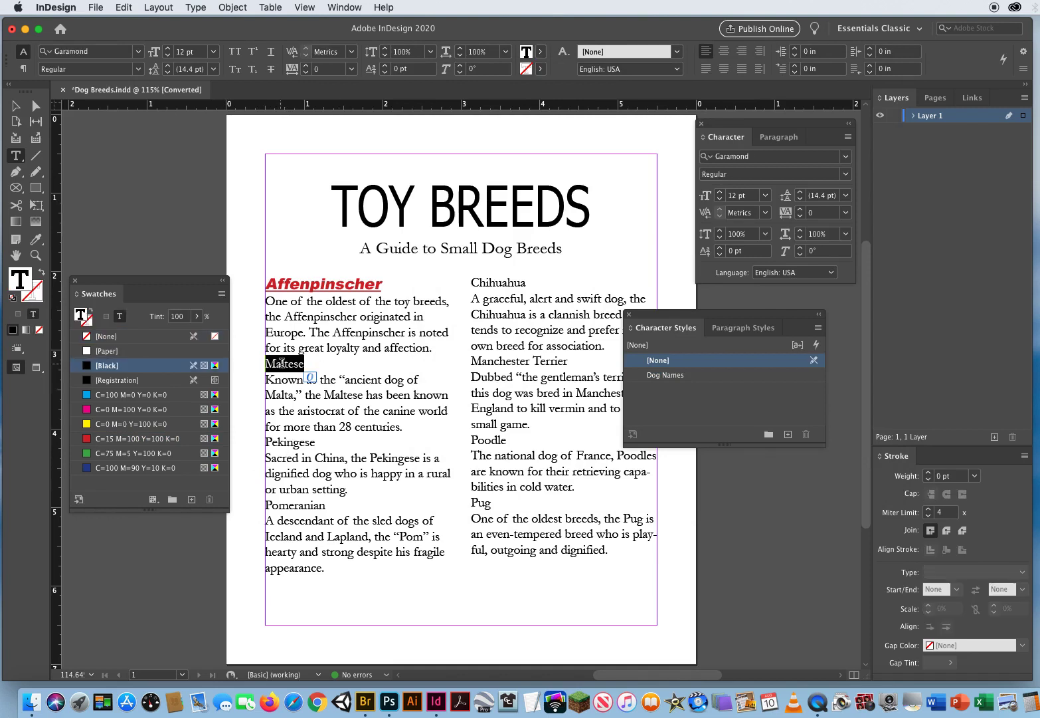
click(670, 375)
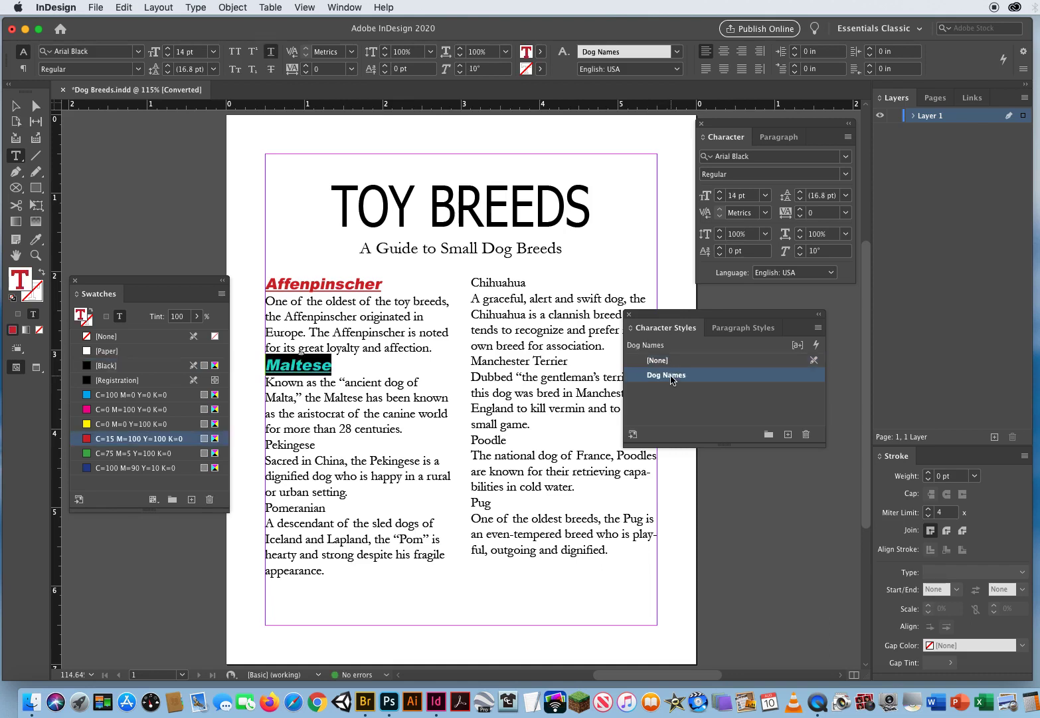
double_click(293, 443)
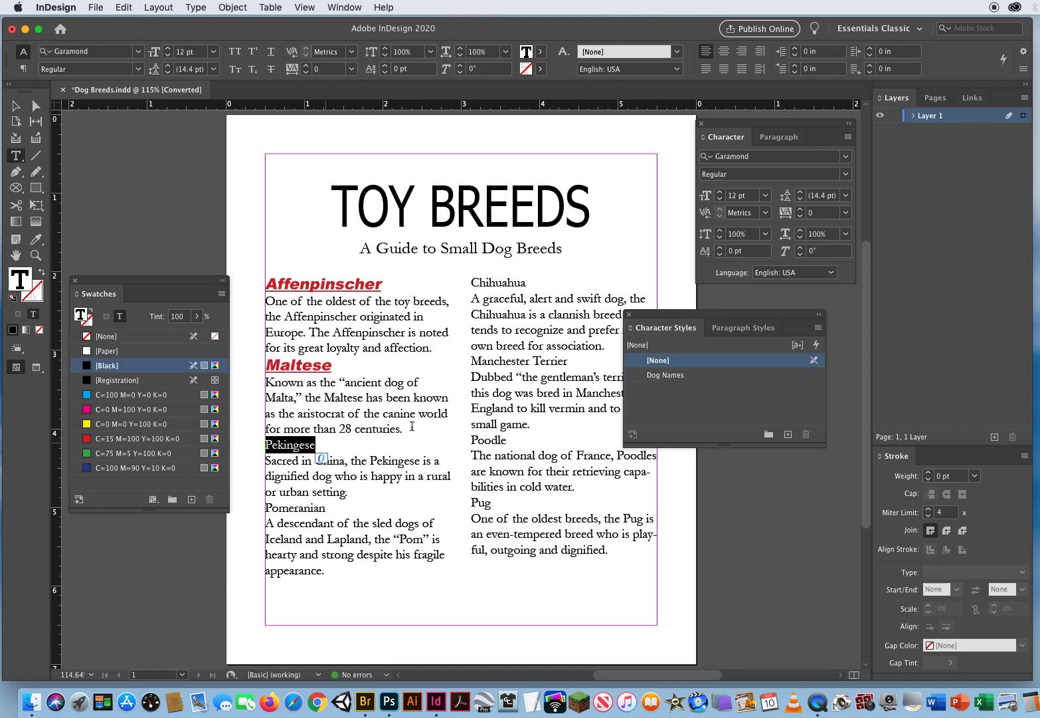
click(678, 375)
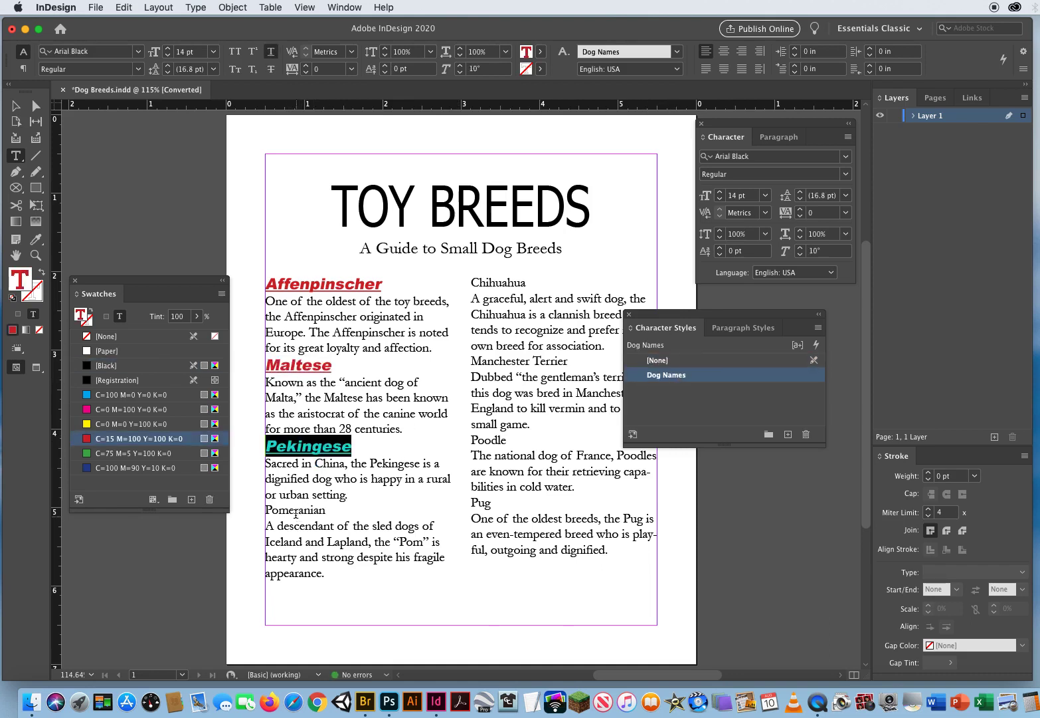
double_click(296, 510)
click(674, 375)
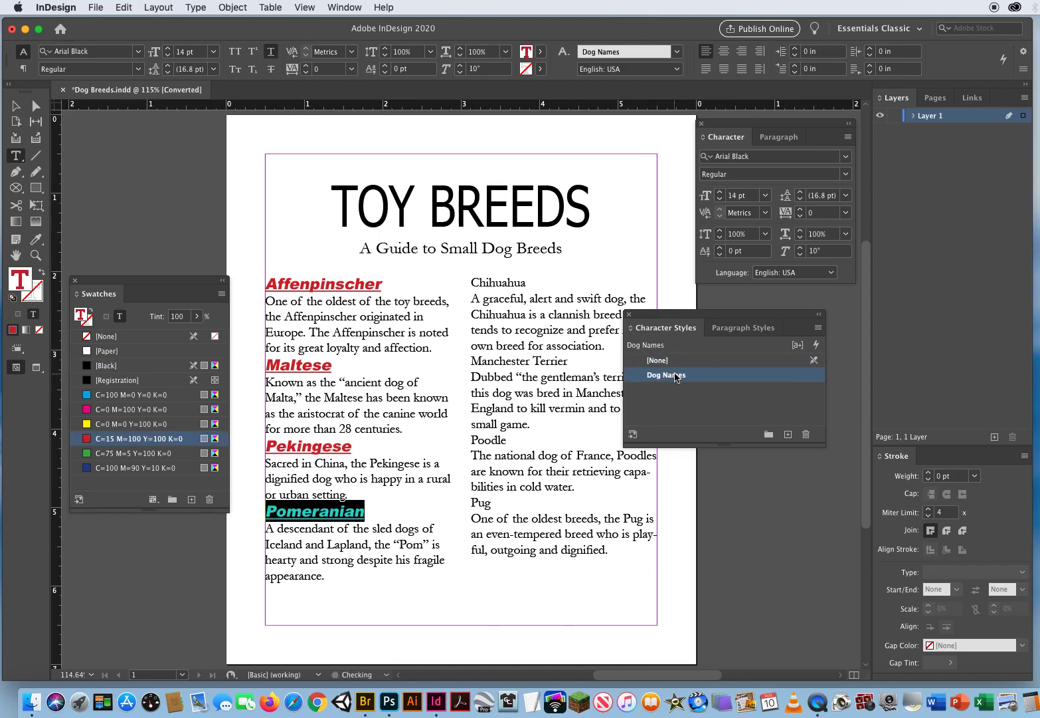
Step: Apply the Dog Names character style to the Chihuahua heading and move the Character Styles panel off the second text column
double_click(498, 282)
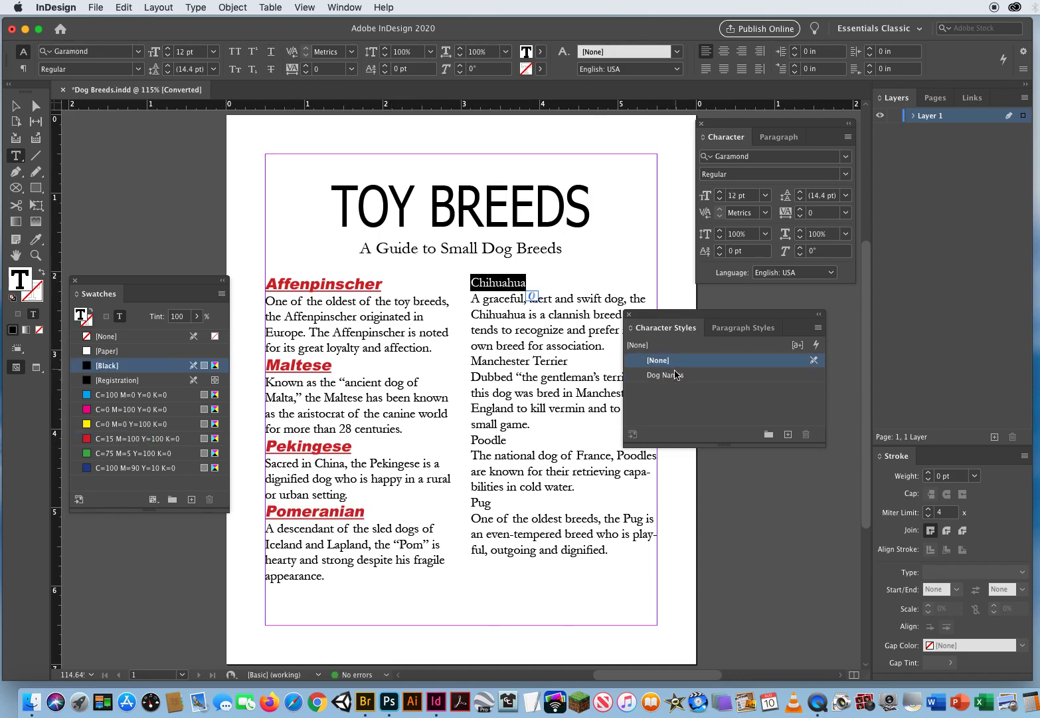
click(676, 376)
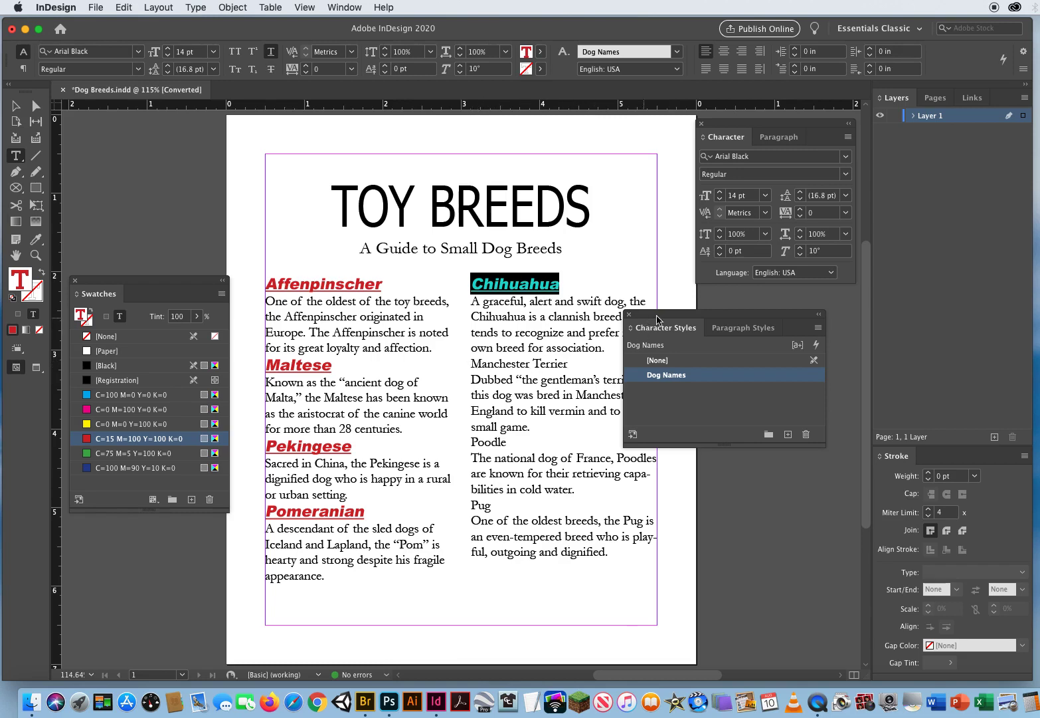
drag(639, 334, 711, 331)
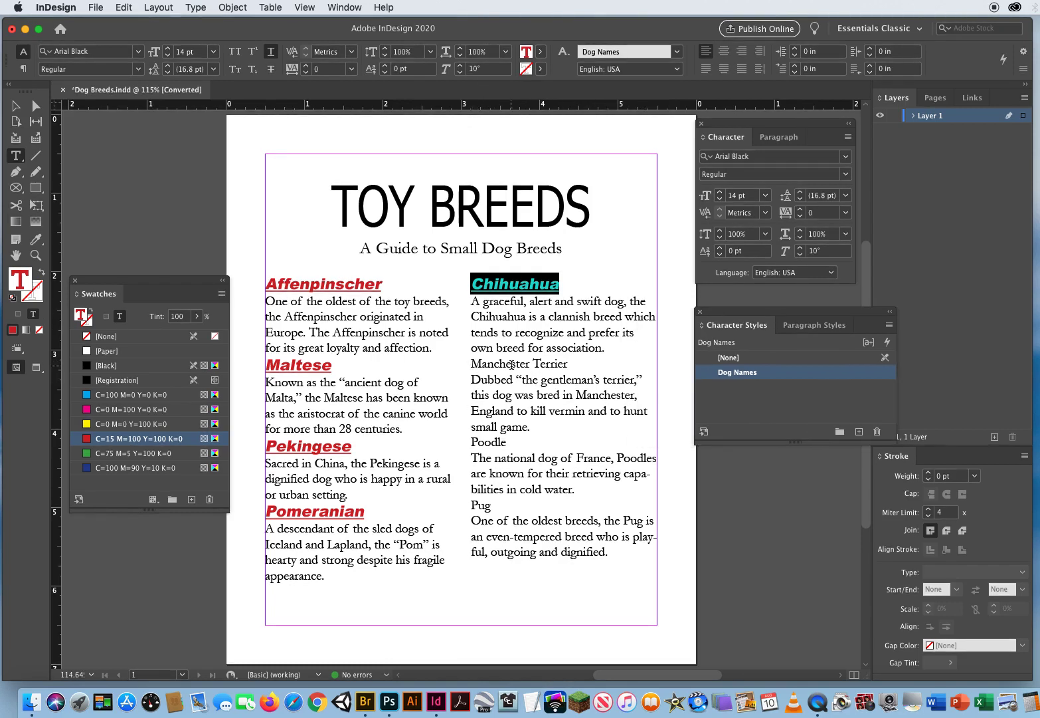
Step: Apply the Dog Names character style to the Manchester Terrier, Poodle and Pug headings, then deselect the text with the Selection tool
triple_click(512, 363)
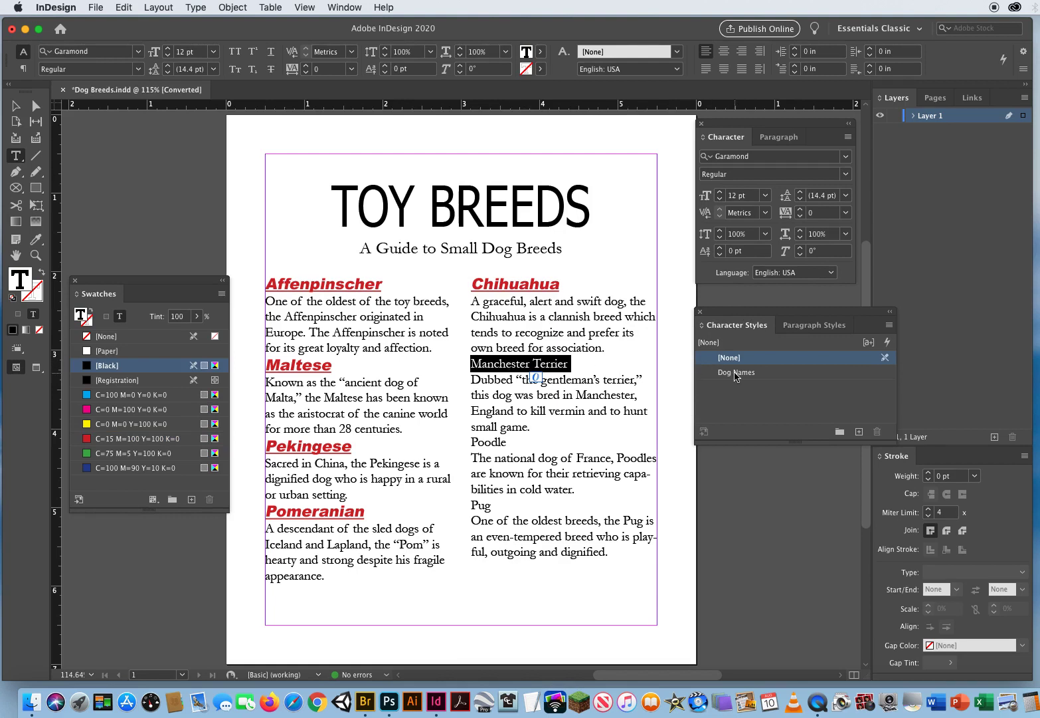
click(736, 373)
triple_click(490, 445)
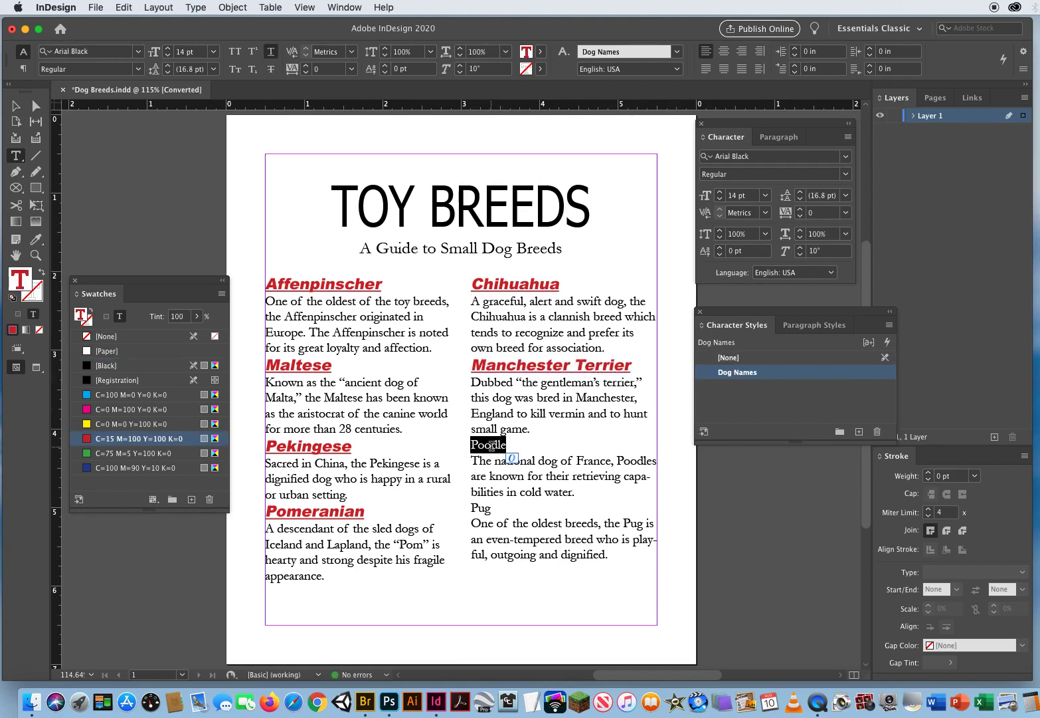
click(737, 373)
triple_click(476, 509)
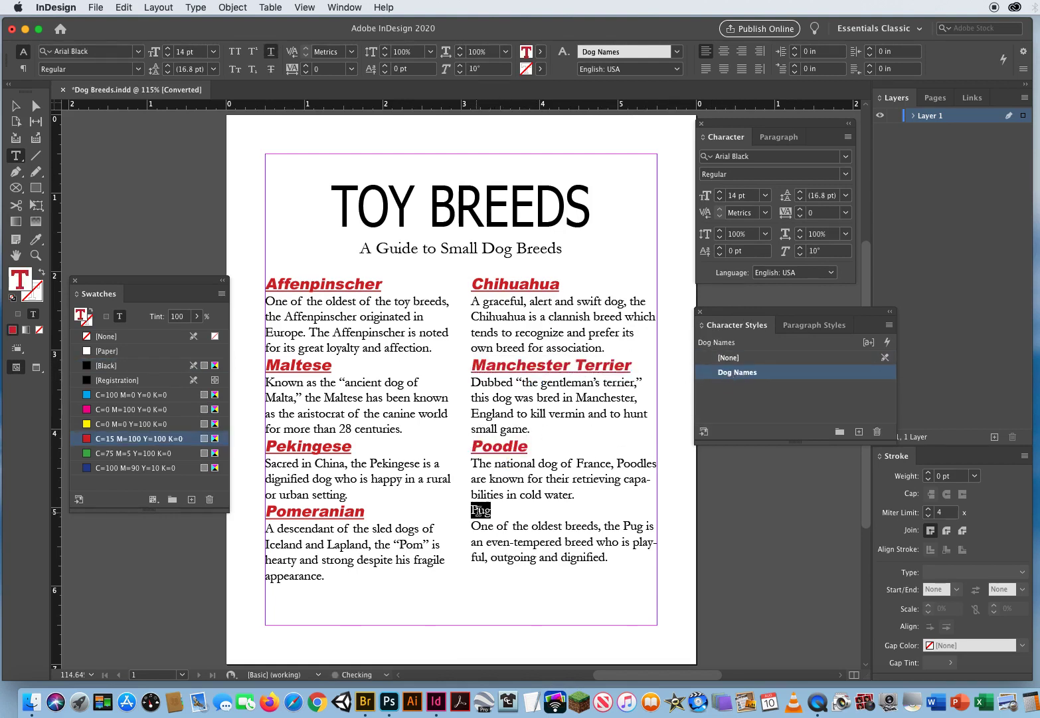
click(736, 373)
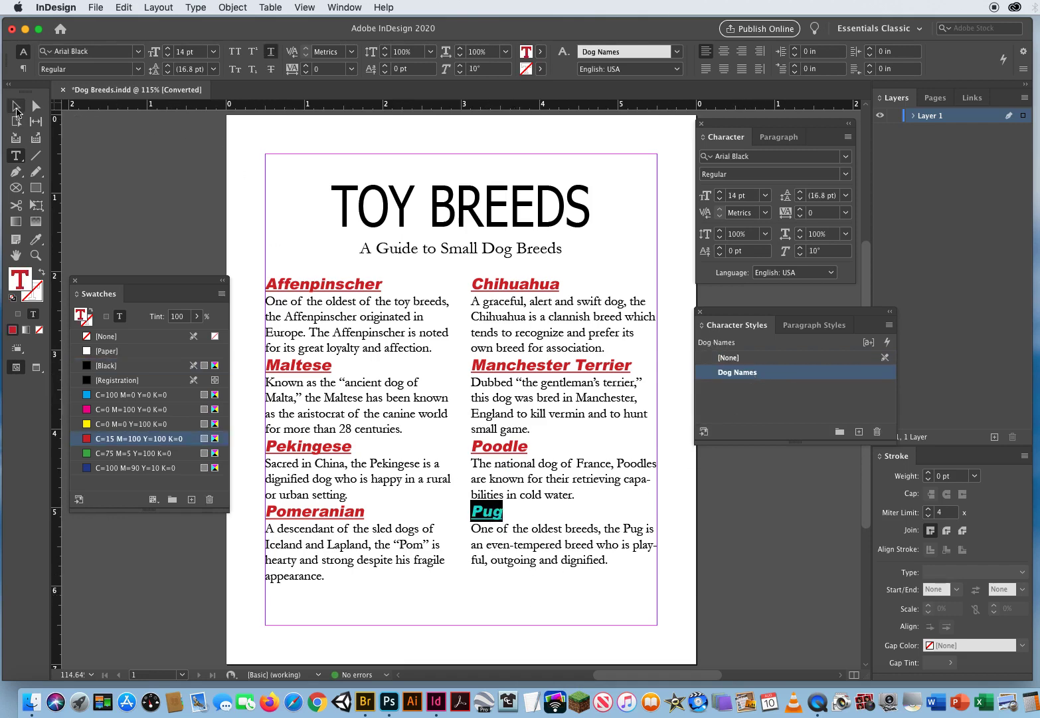
click(15, 106)
click(230, 220)
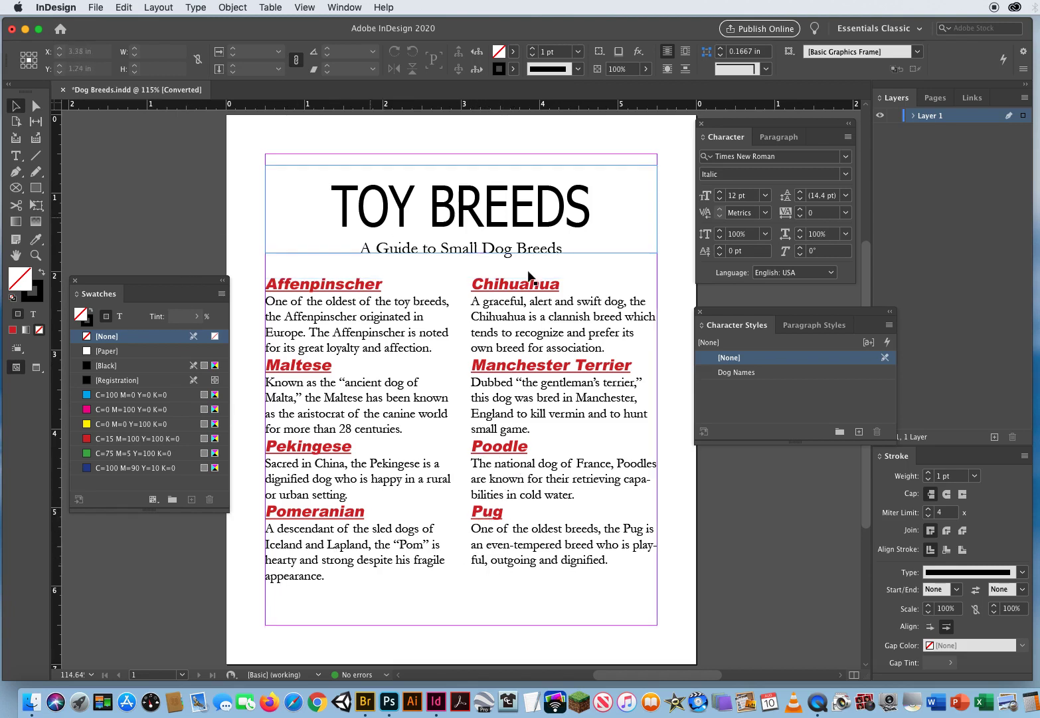
Step: Open the Dog Names style for editing with nothing selected and move its options dialog clear of the first text column
click(749, 373)
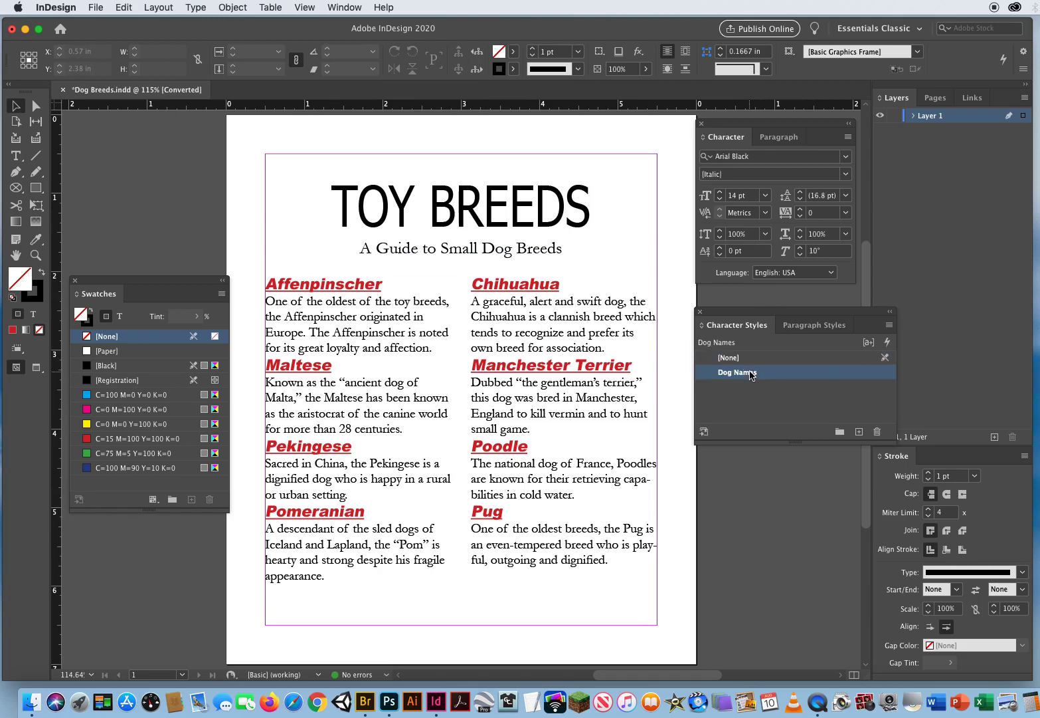
click(750, 373)
double_click(751, 373)
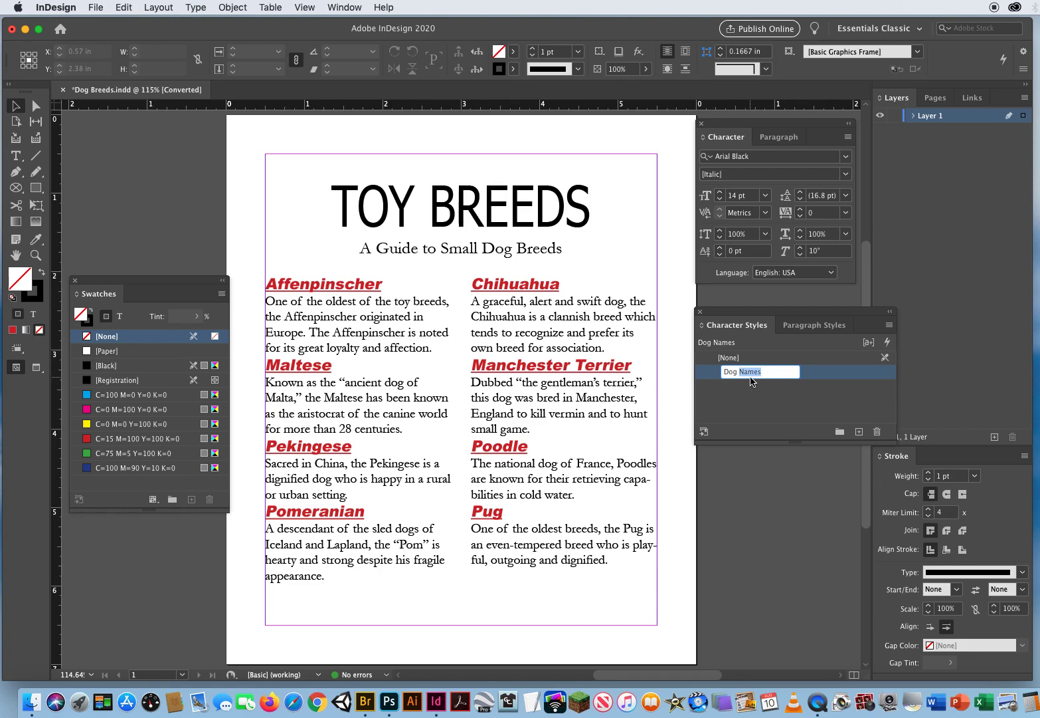
click(748, 398)
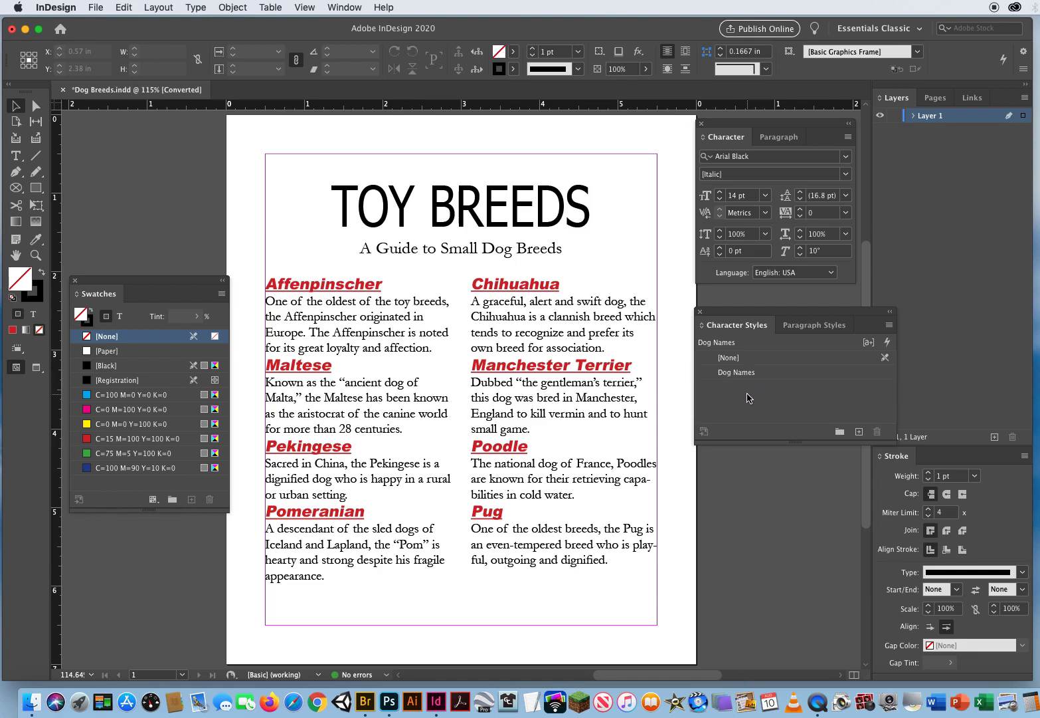
click(779, 374)
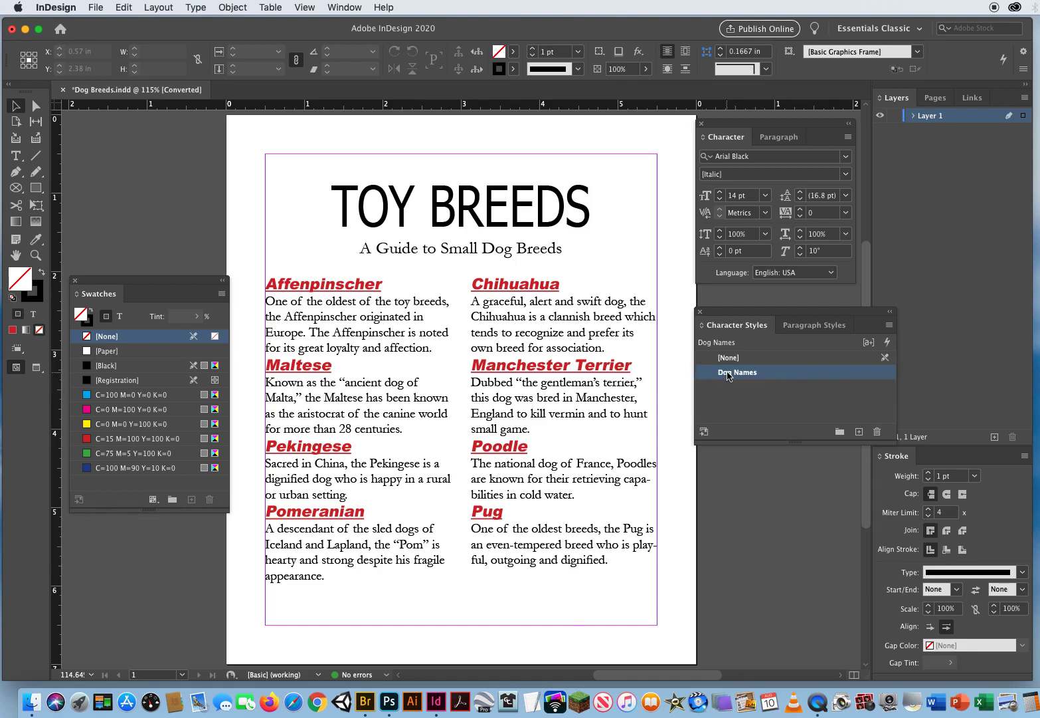
double_click(828, 376)
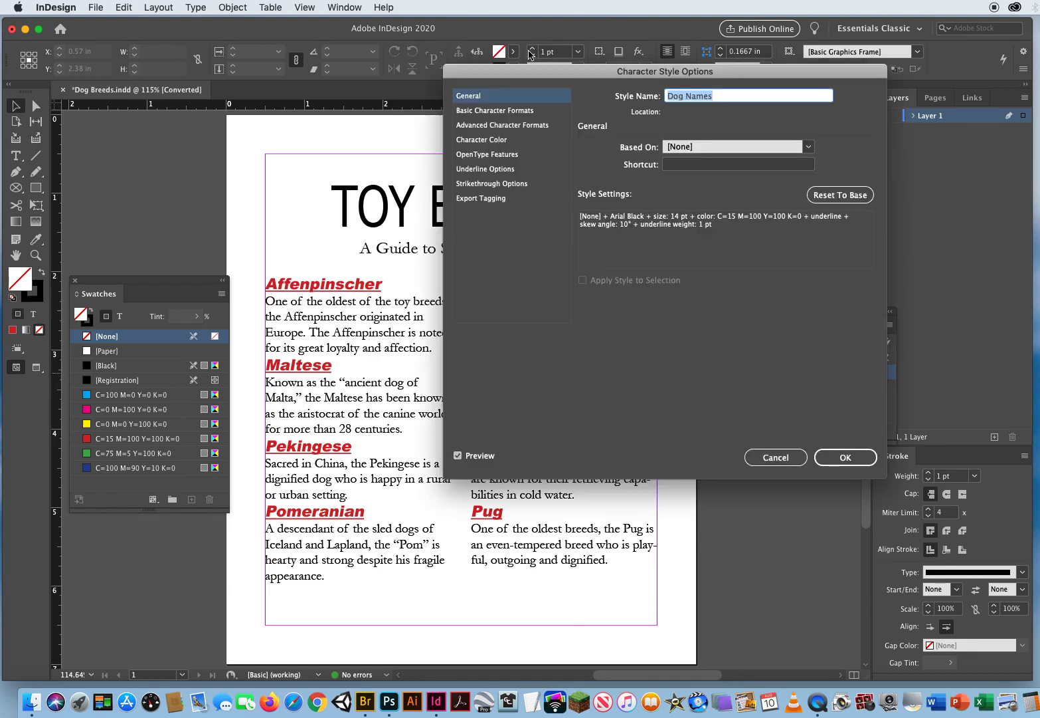
drag(507, 77, 604, 76)
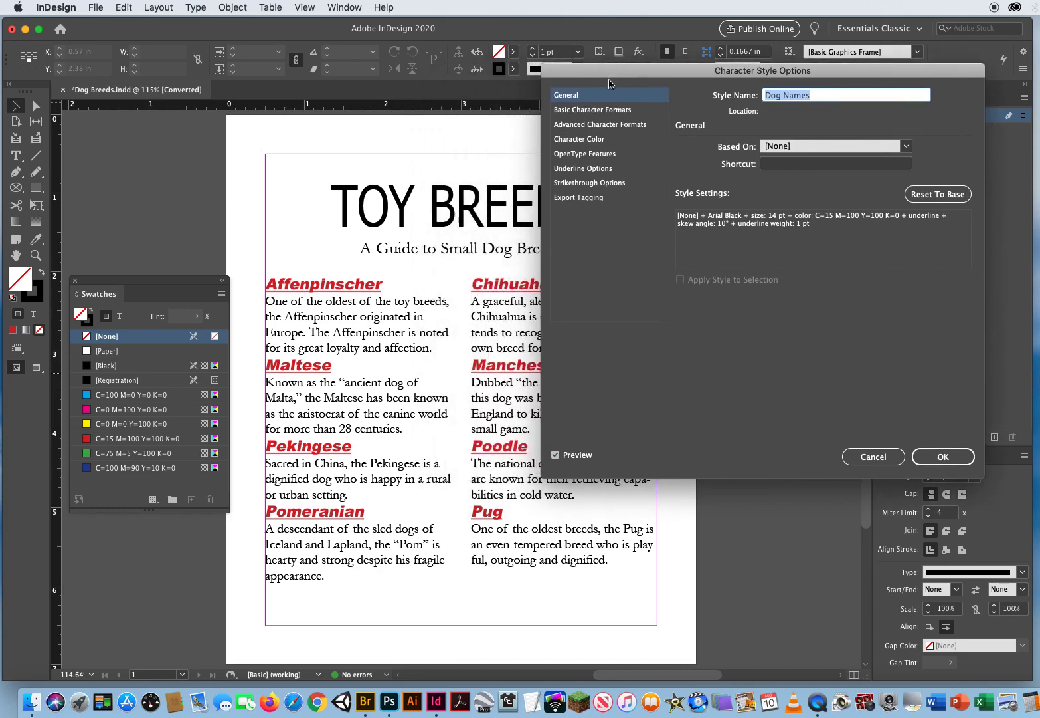
Step: Set the leading of the Dog Names character style to 24 pt, confirm it, and show the page in Preview mode
click(590, 111)
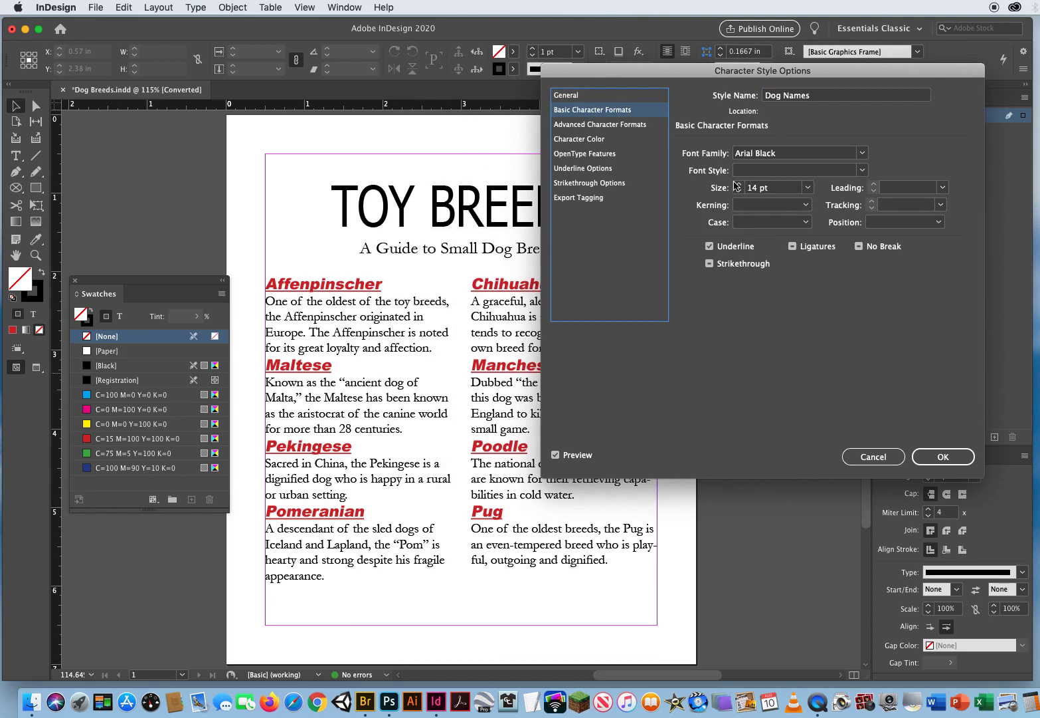
click(912, 188)
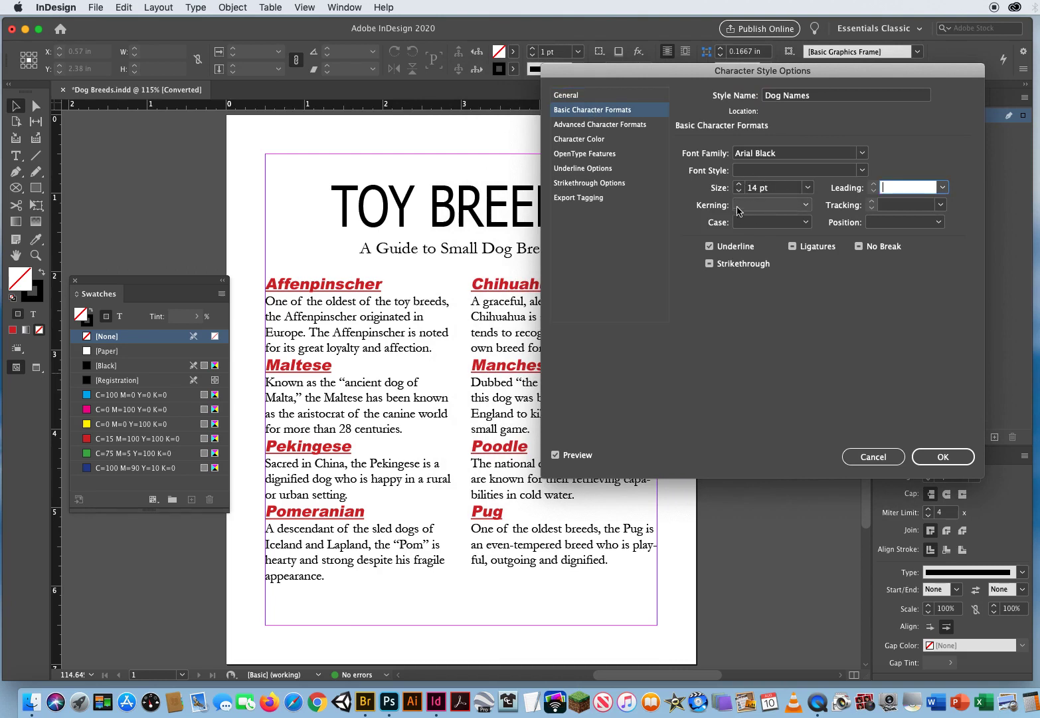
click(943, 188)
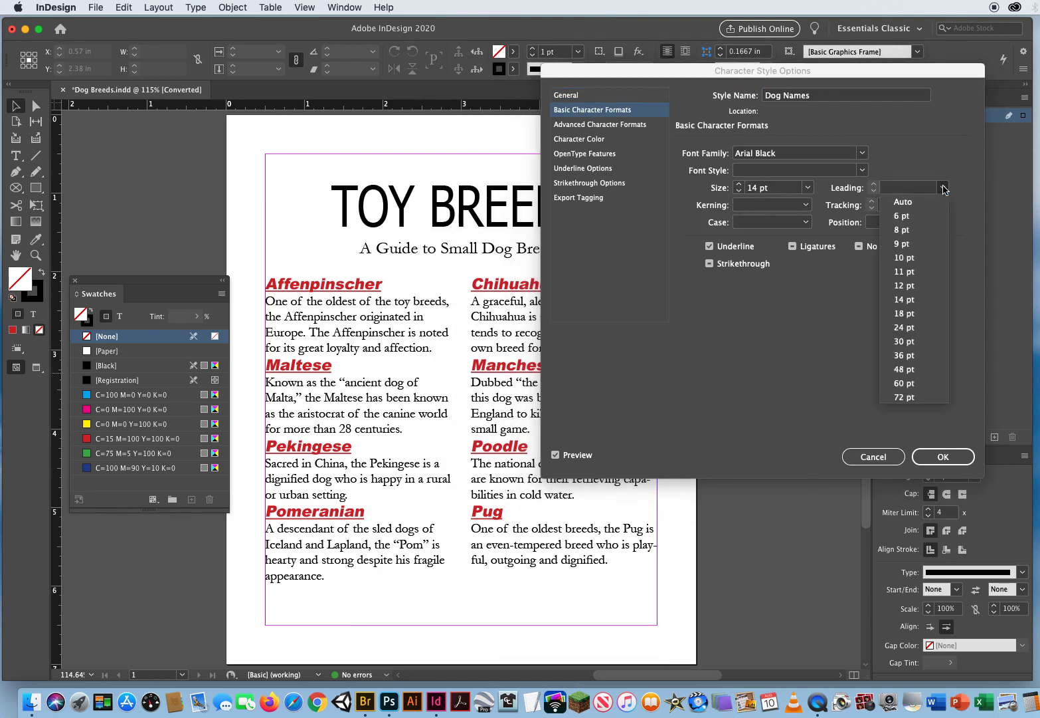
click(904, 313)
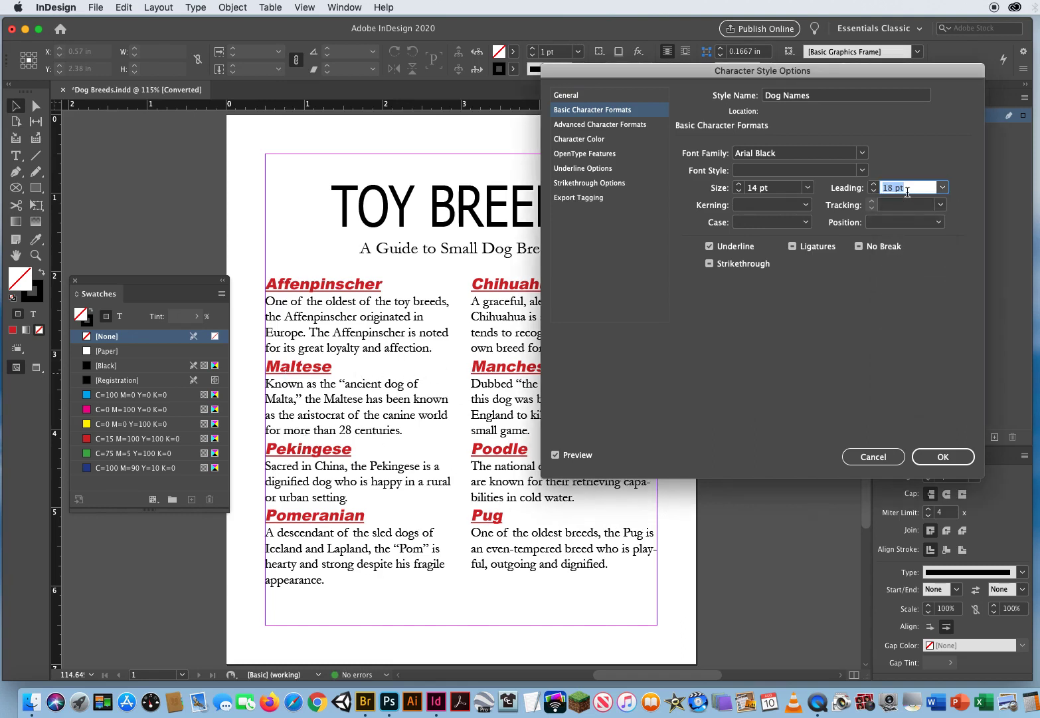
click(874, 185)
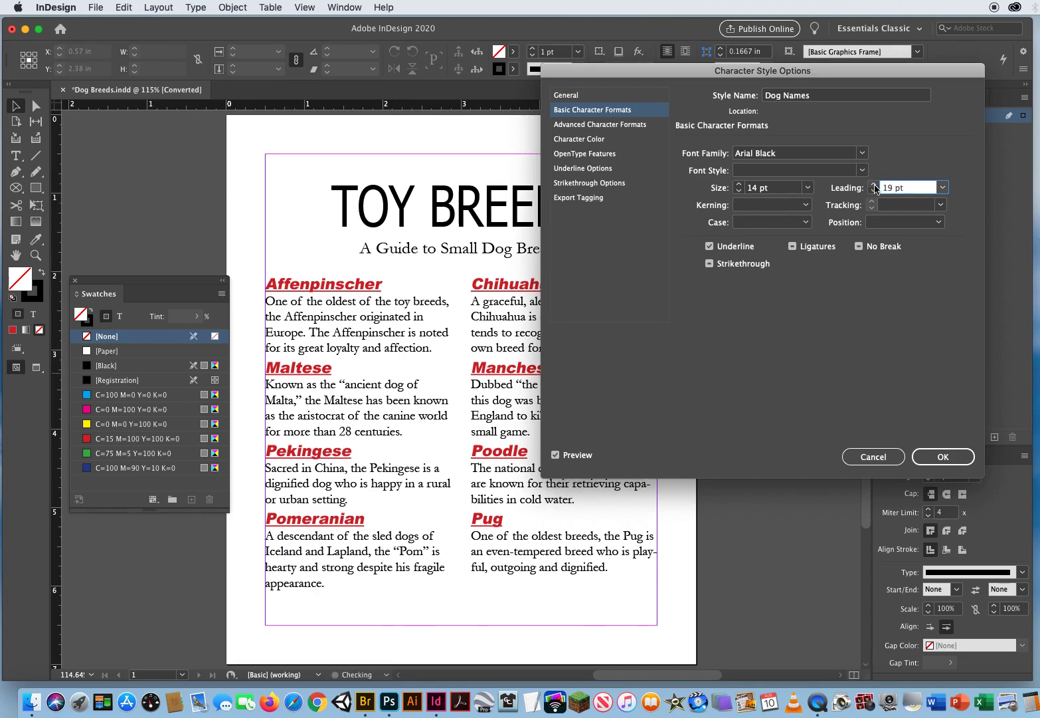
click(875, 186)
click(874, 185)
click(874, 186)
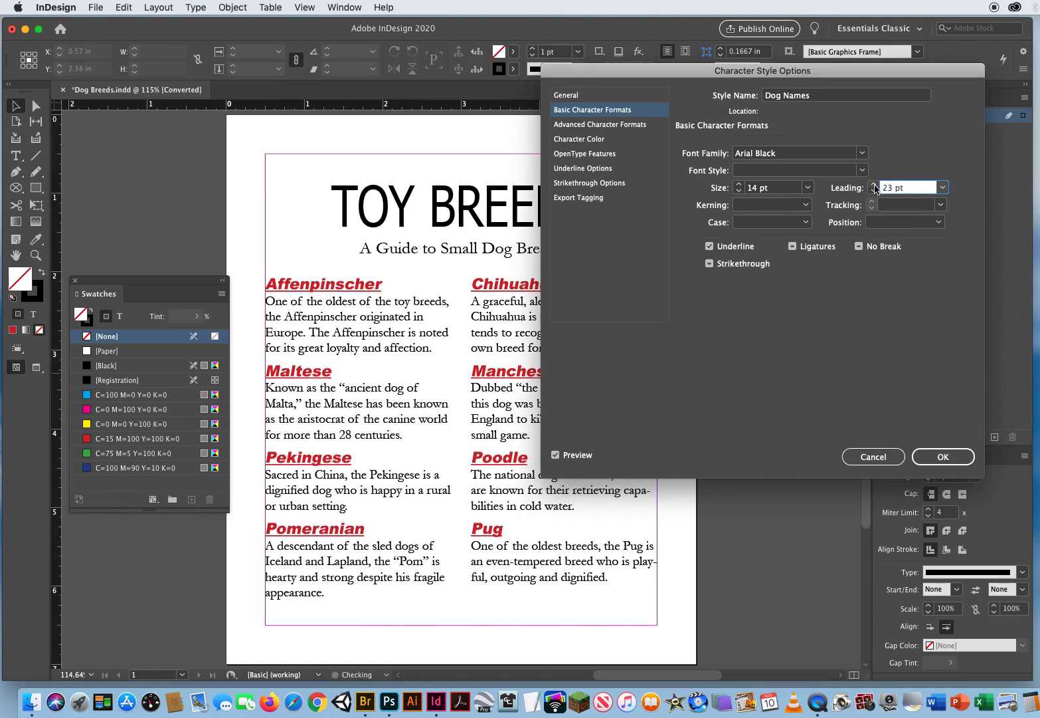
click(874, 185)
click(874, 185)
click(874, 185)
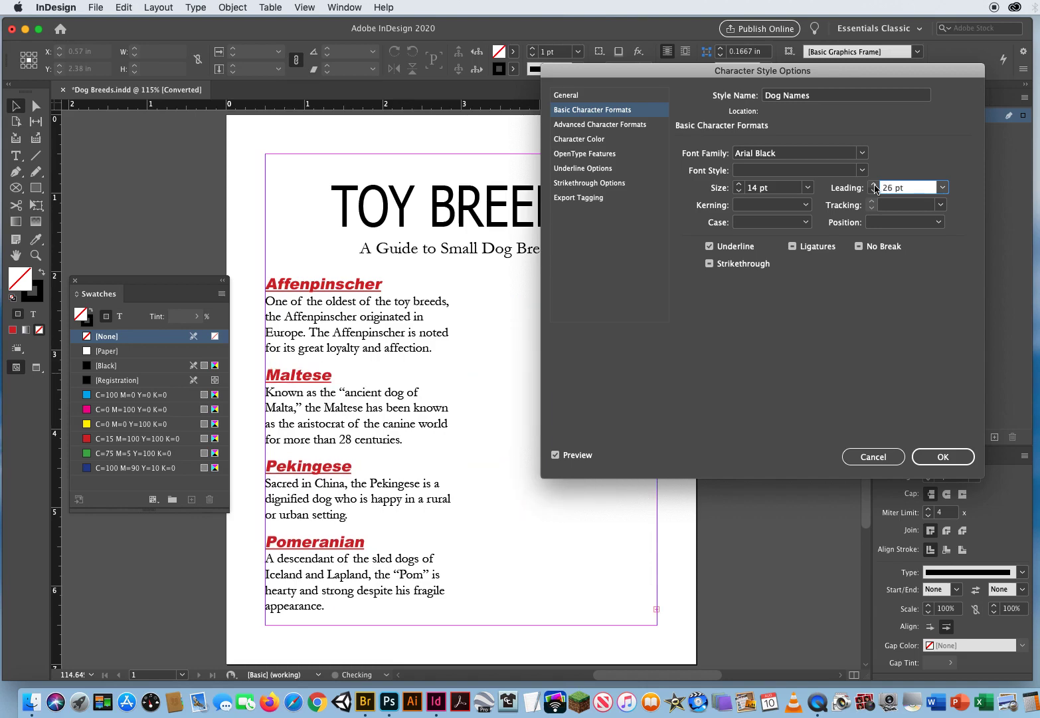
click(873, 191)
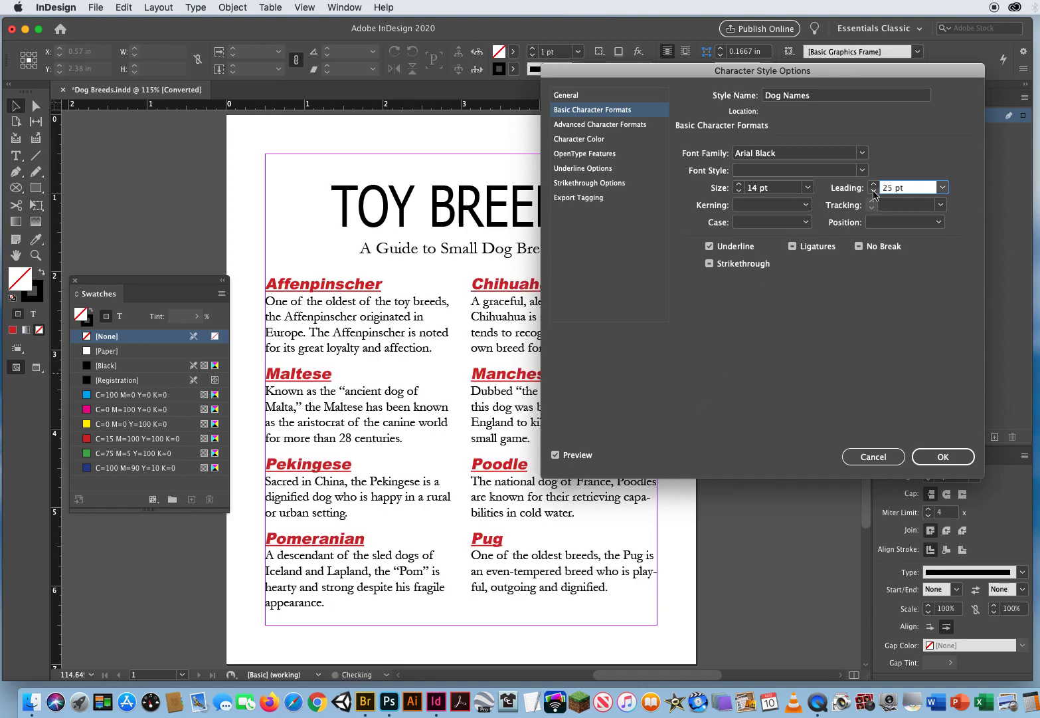
click(874, 192)
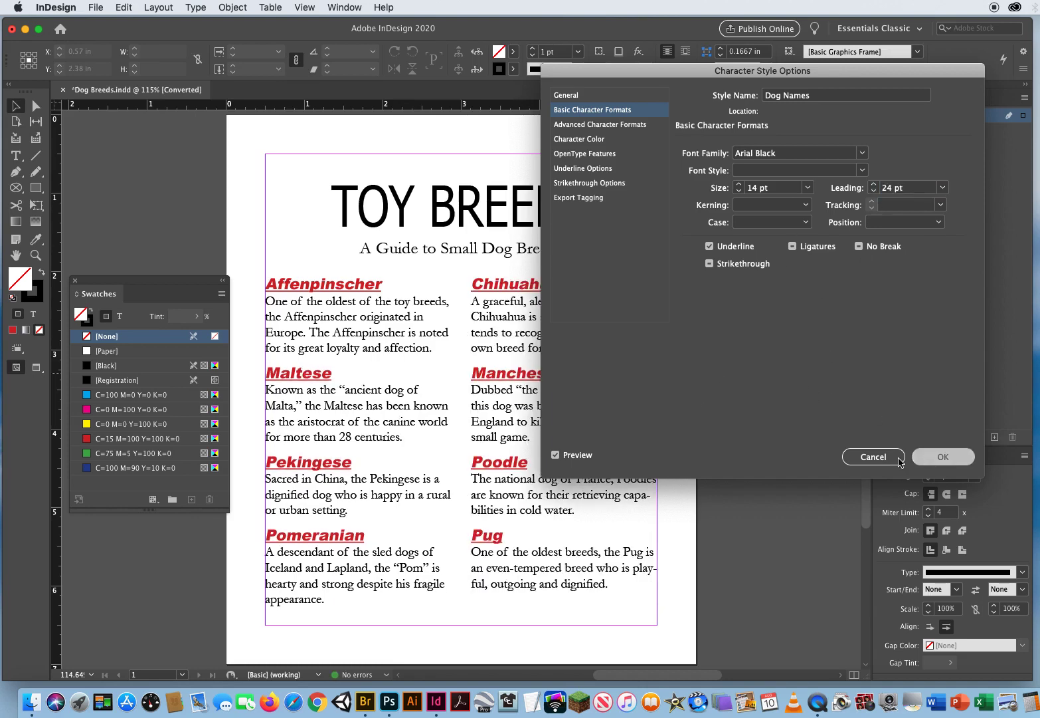
click(897, 458)
key(w)
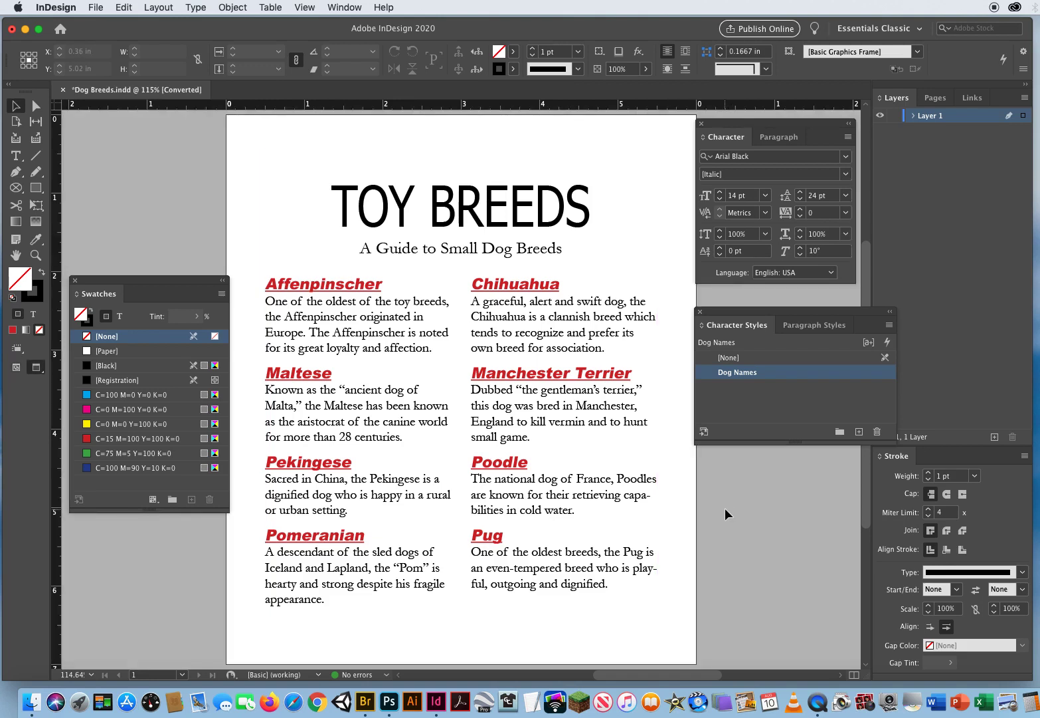
Step: Close the Dog Breeds document and open Jakes Diner.indd from the 1 Chrctr Styles Demo folder
click(63, 93)
click(531, 374)
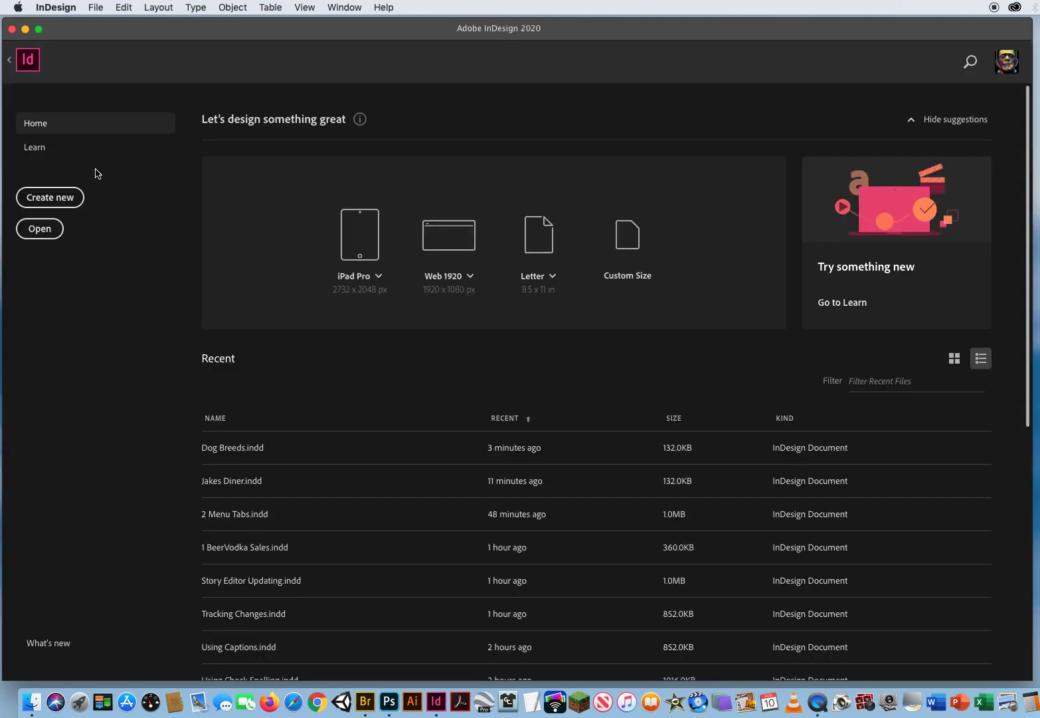
click(96, 7)
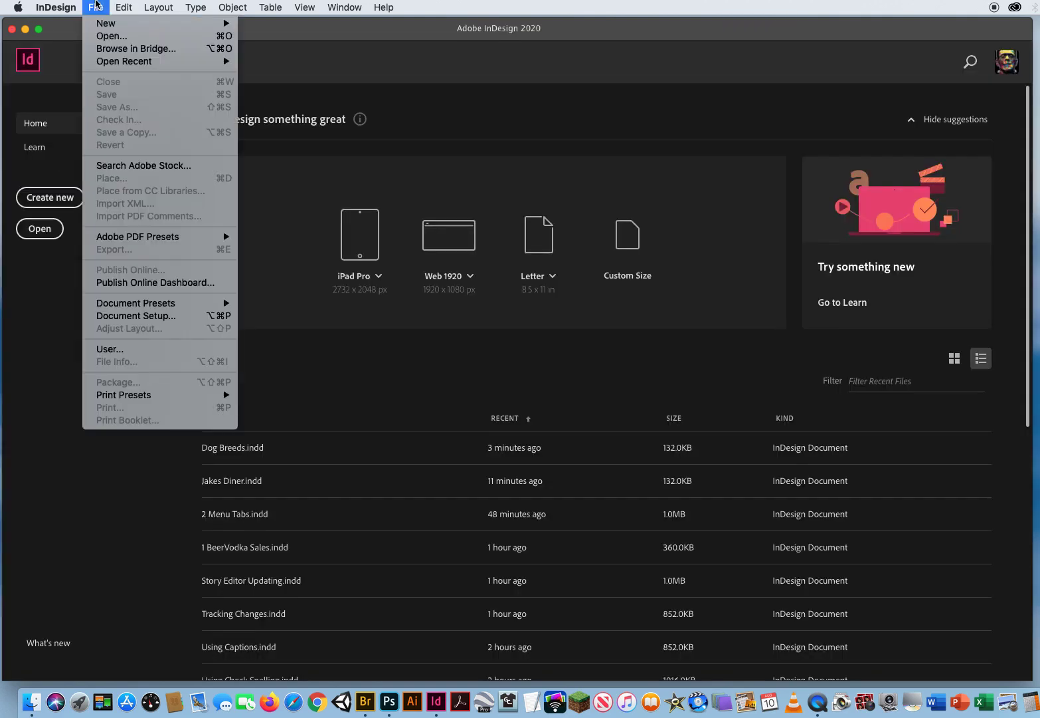
click(99, 39)
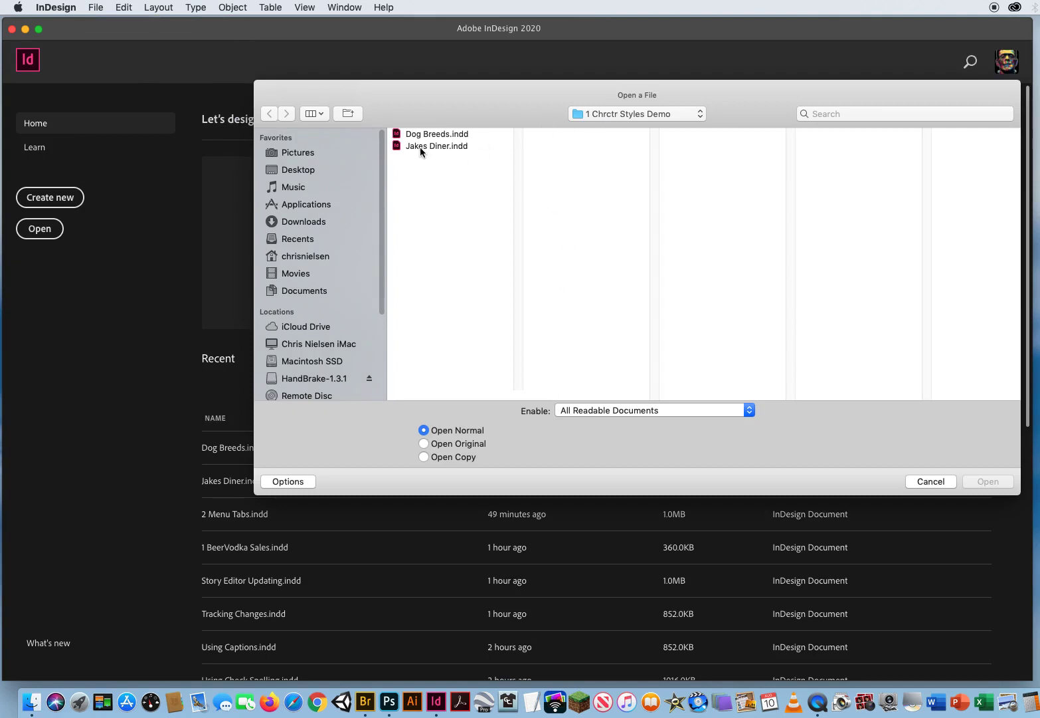
click(437, 146)
click(982, 487)
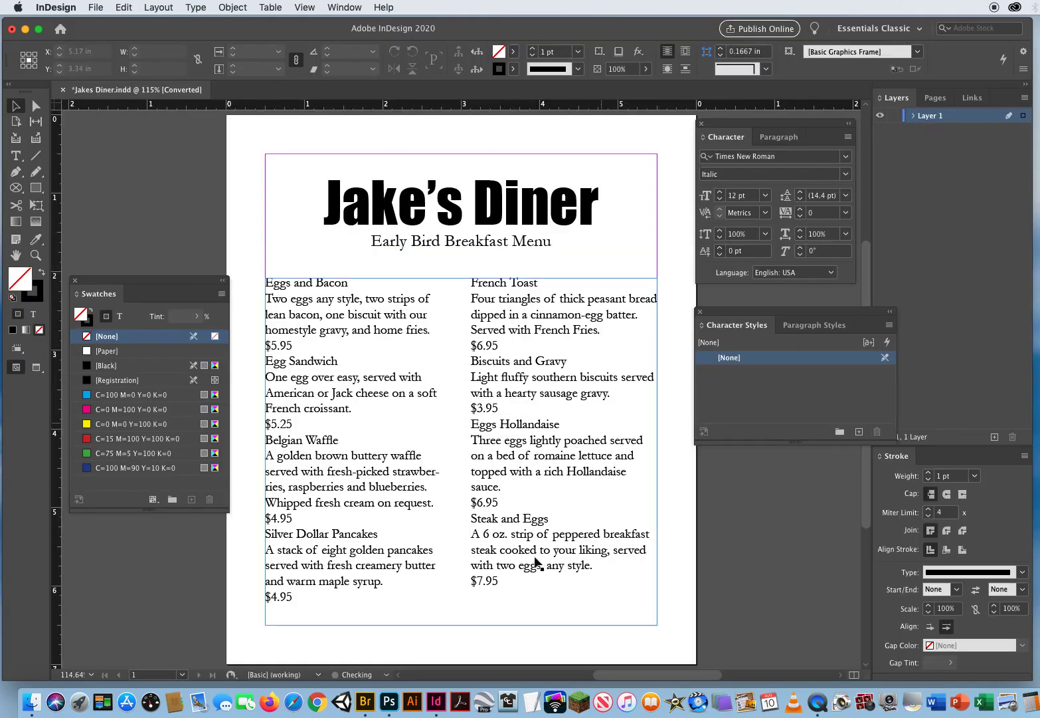
Step: Move the Character Styles panel off the page and set the Eggs and Bacon heading in Arial Black
drag(727, 313, 734, 322)
click(471, 313)
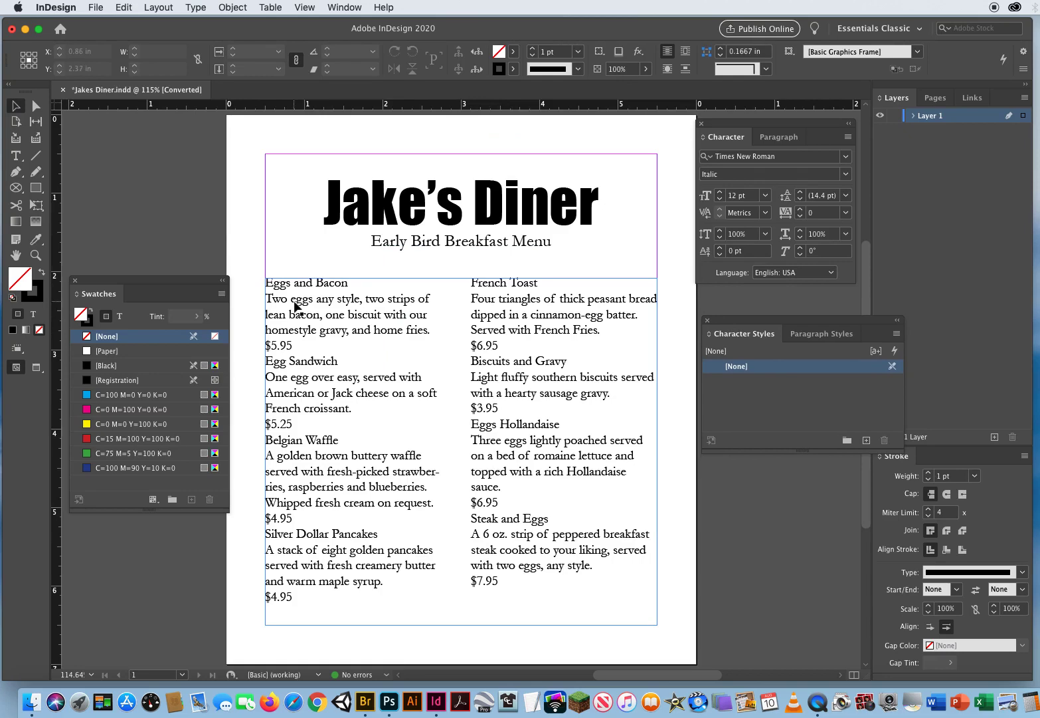
key(t)
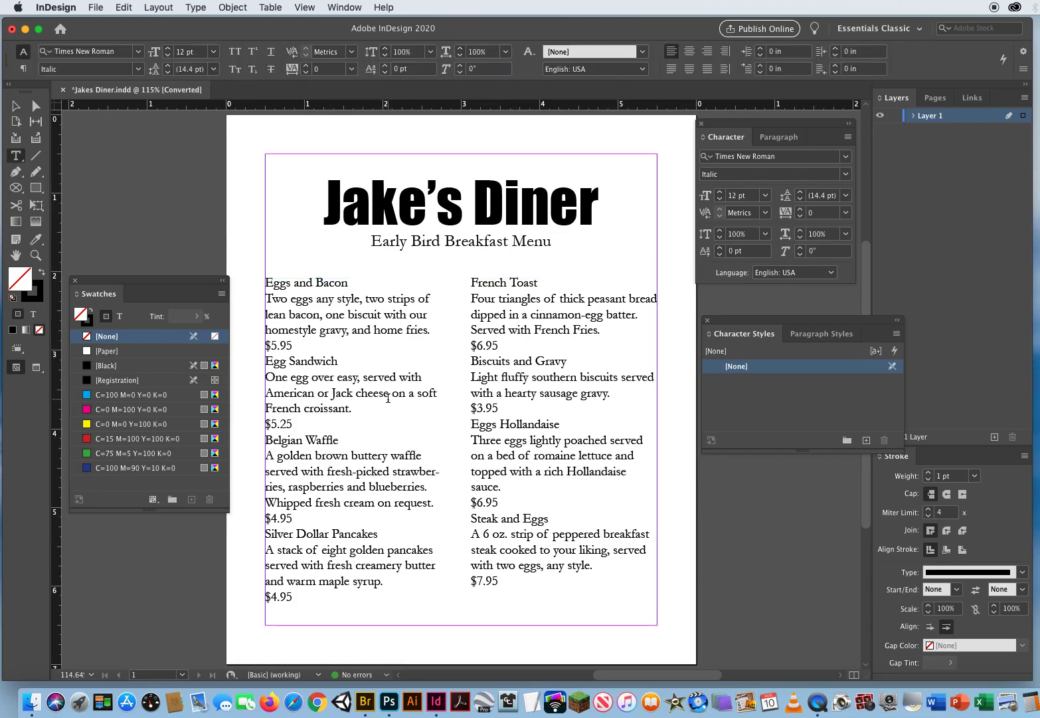
drag(266, 282, 367, 282)
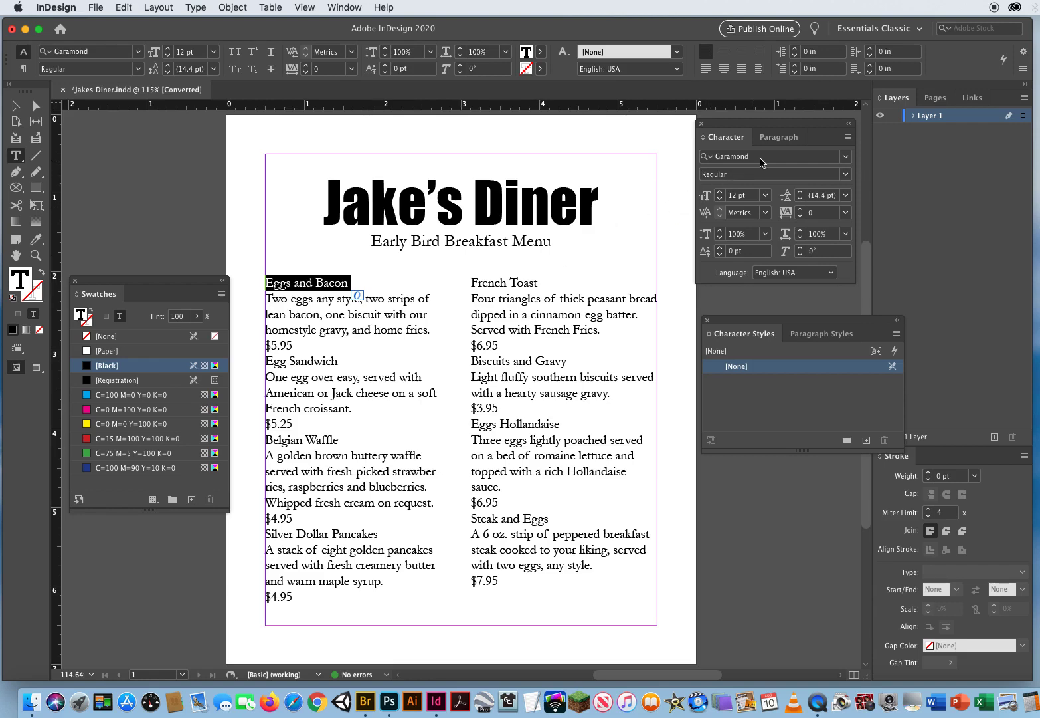
click(844, 158)
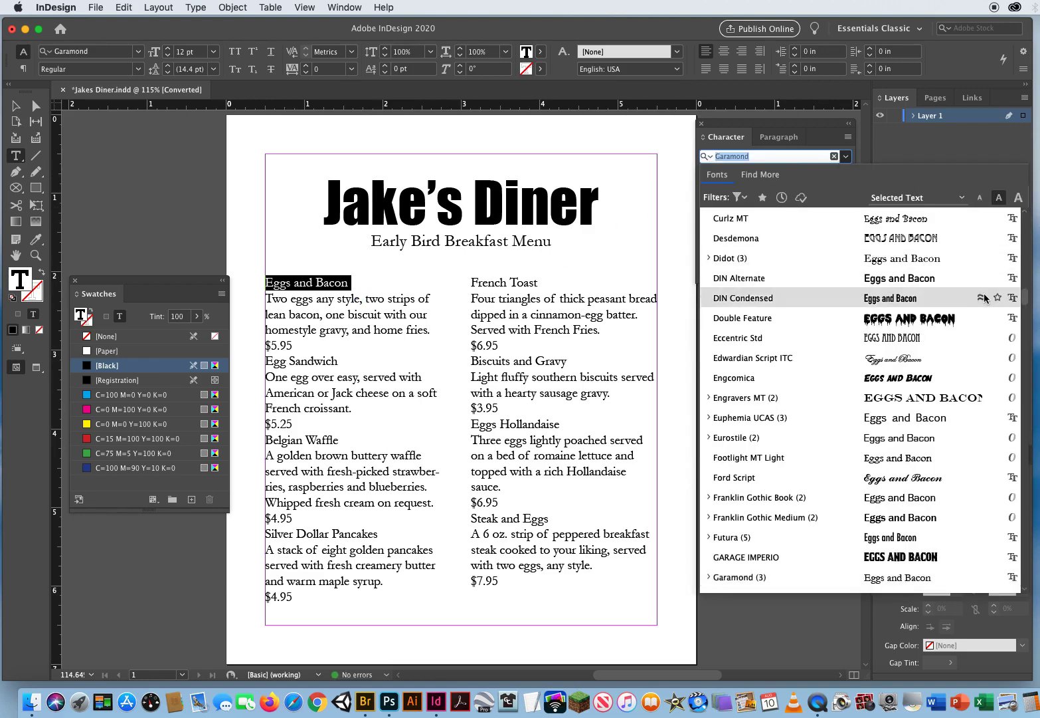
drag(1025, 298, 1023, 201)
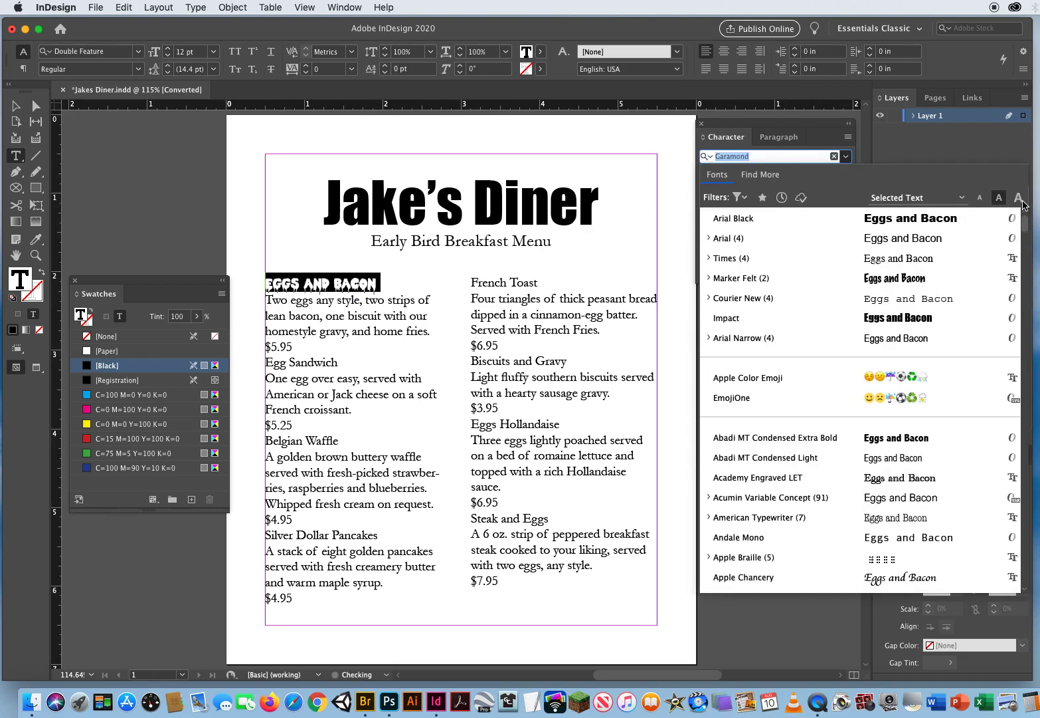
click(772, 220)
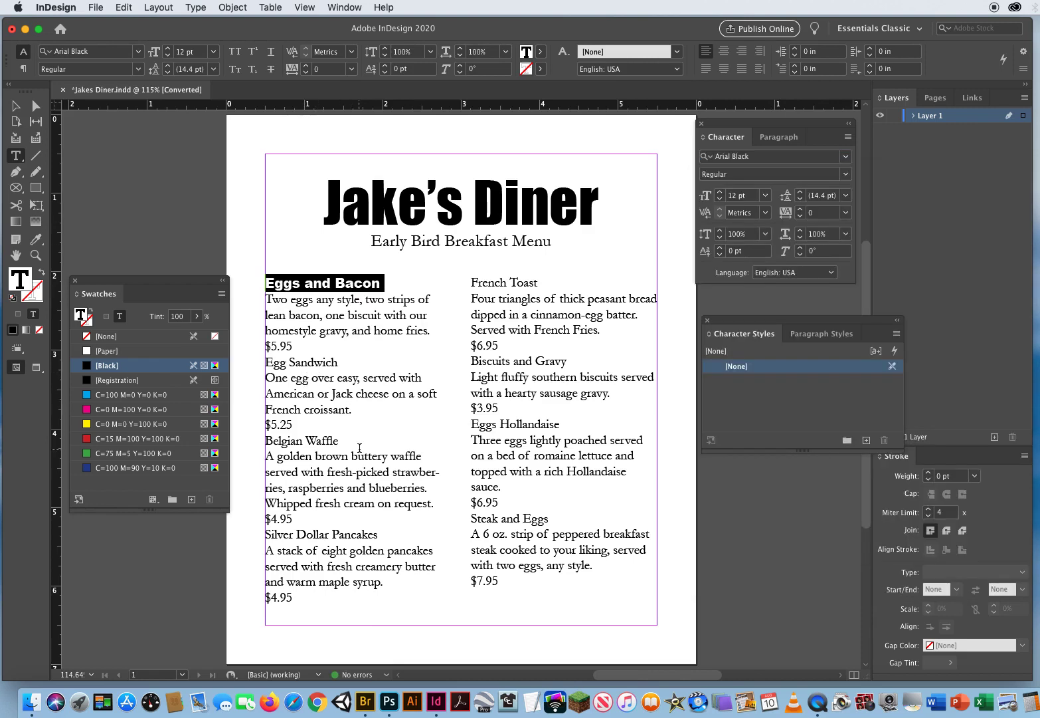
Step: Format the Eggs and Bacon heading at 13 pt with a 9° skew and the blue C=100 M=90 Y=10 K=0 swatch, then deselect it
click(745, 195)
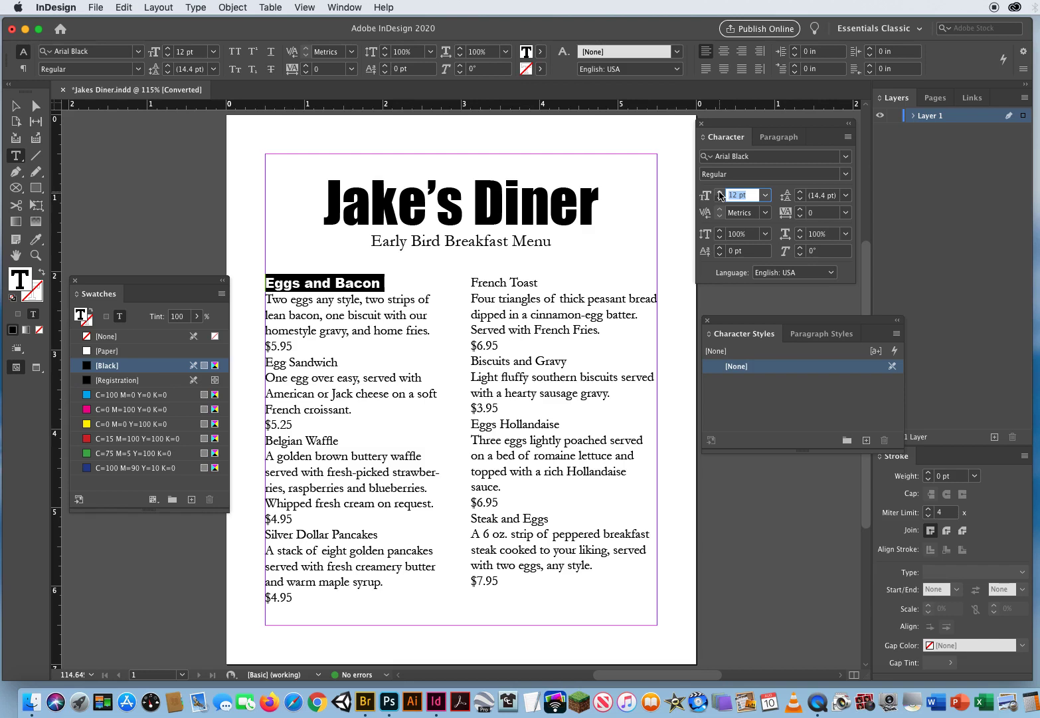
click(721, 192)
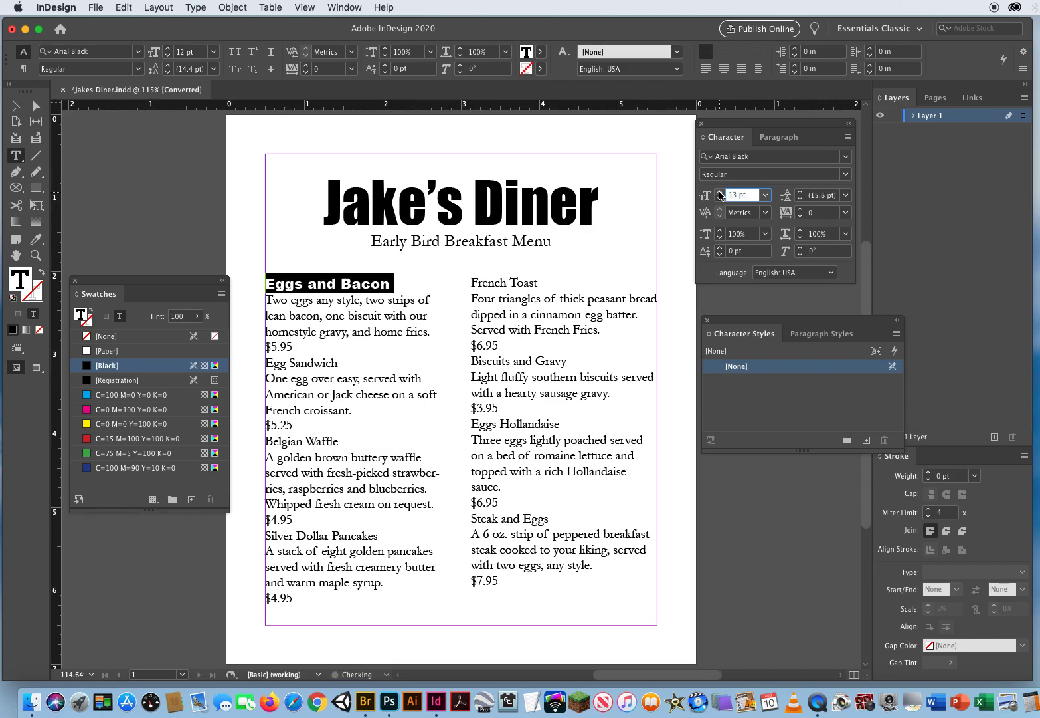
click(827, 251)
click(800, 248)
click(801, 248)
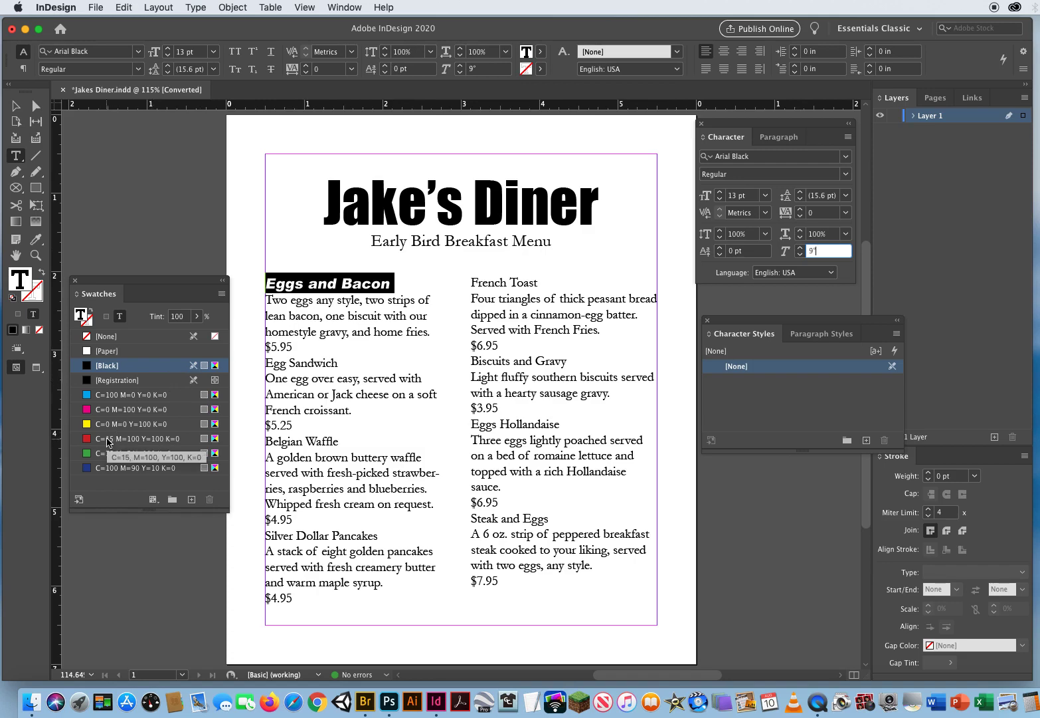
click(133, 468)
click(259, 251)
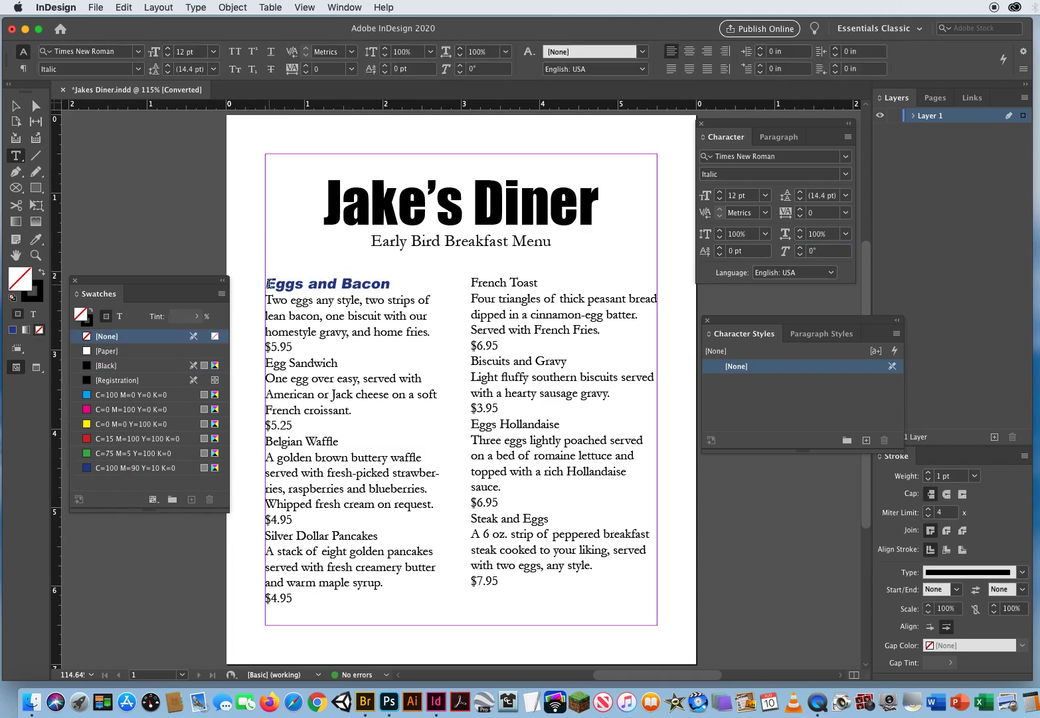
Step: Create a character style from the formatted Eggs and Bacon heading and name it Menu Items
drag(268, 284, 439, 278)
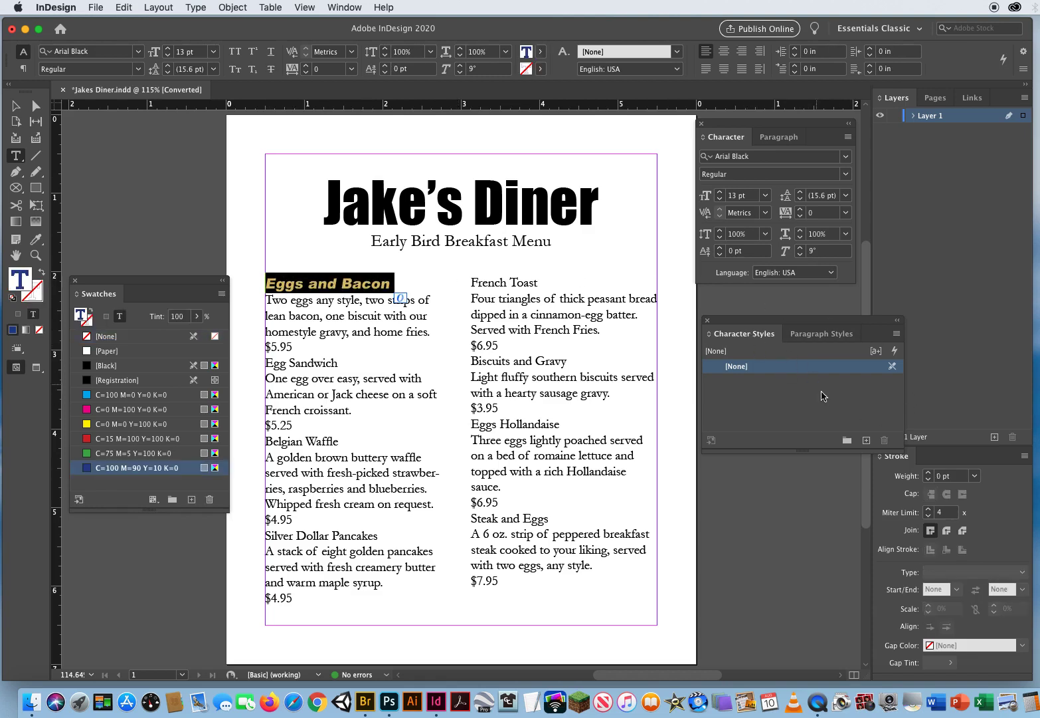
click(866, 440)
double_click(750, 383)
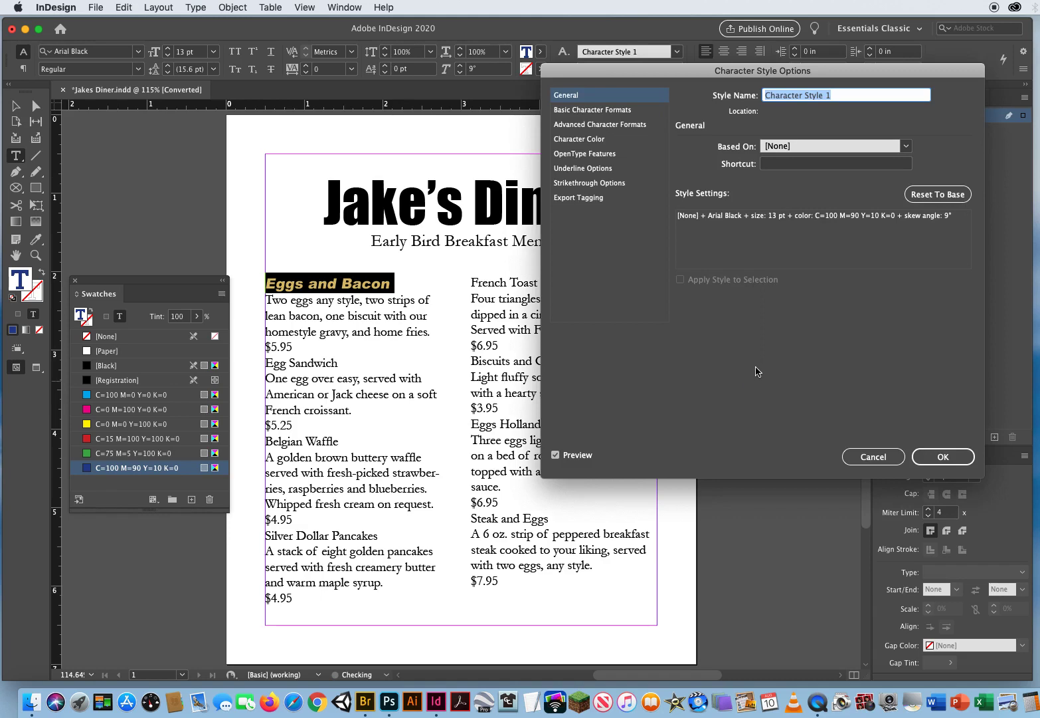
text(Menu)
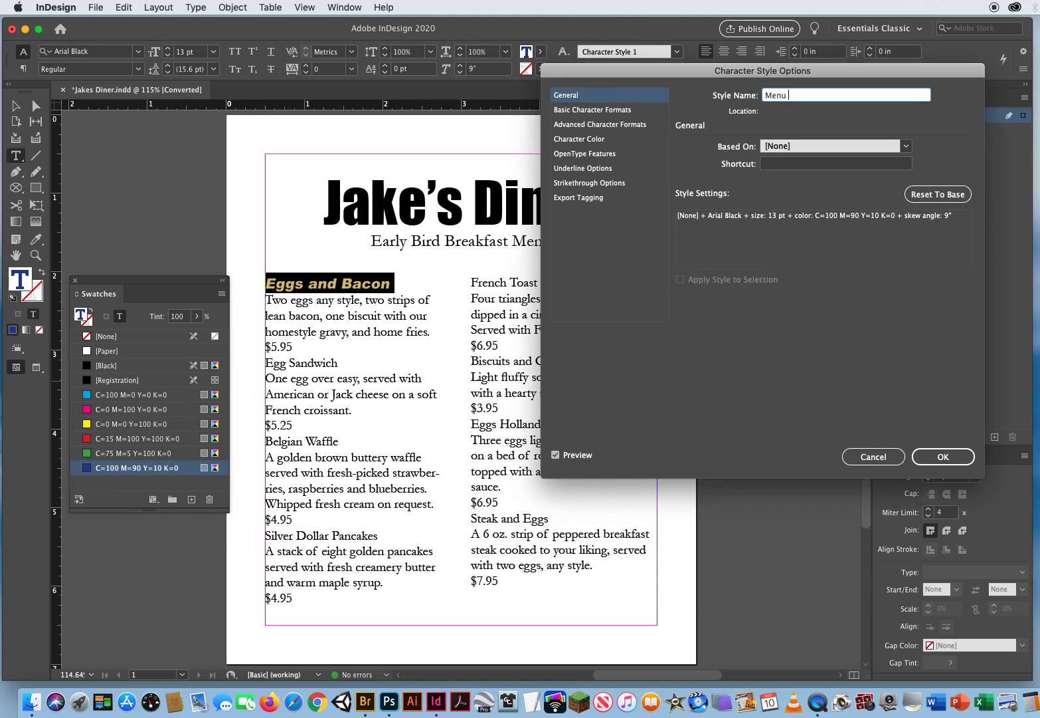
text( Items)
key(Return)
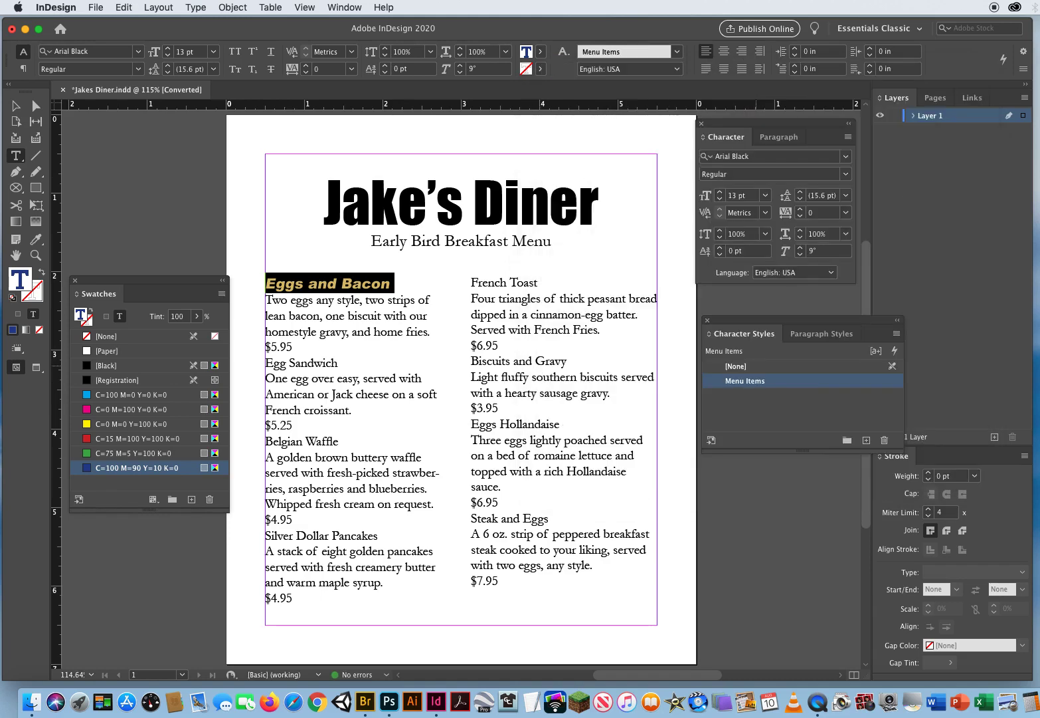
Step: Set the description text under Eggs and Bacon in Arial at 10 pt
drag(266, 300, 433, 330)
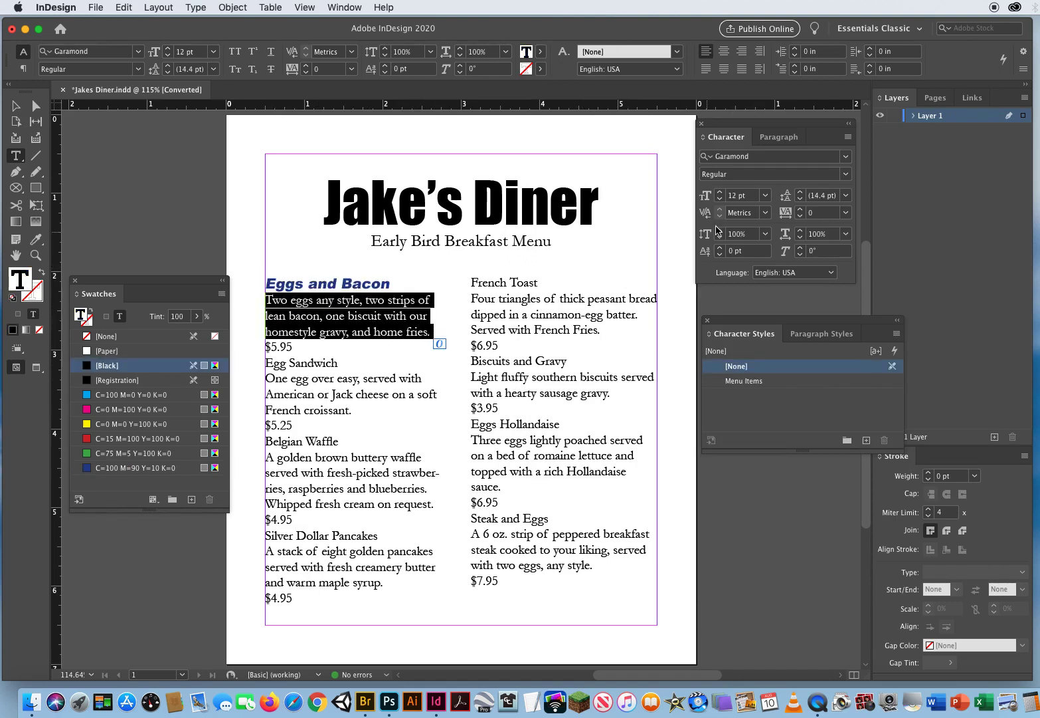
click(846, 157)
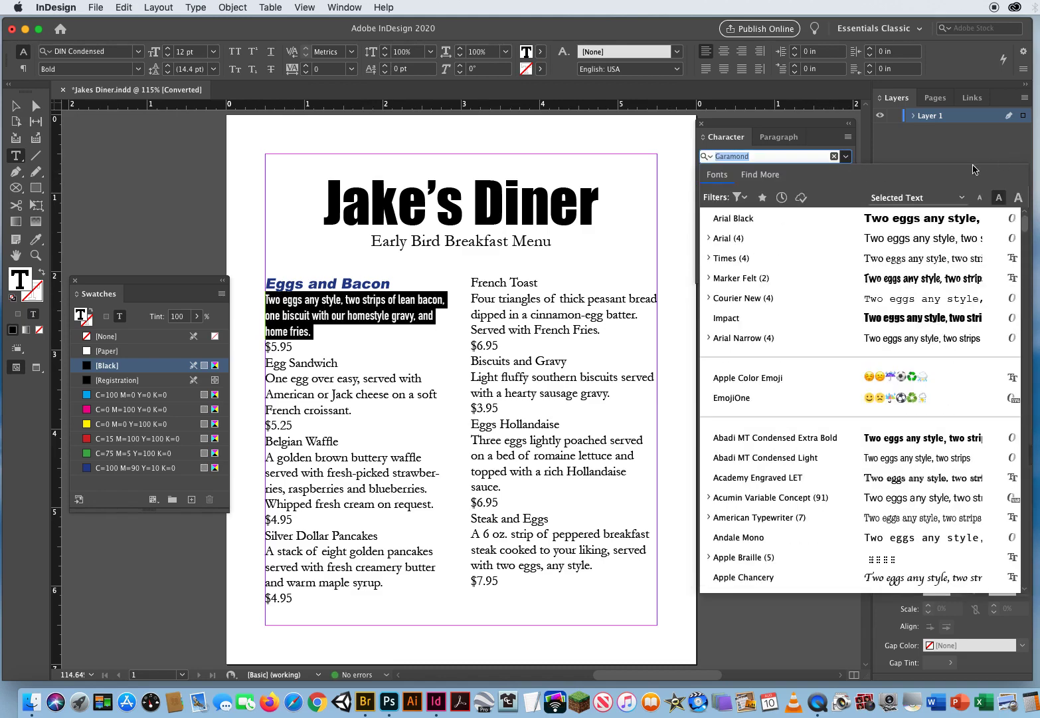
click(730, 238)
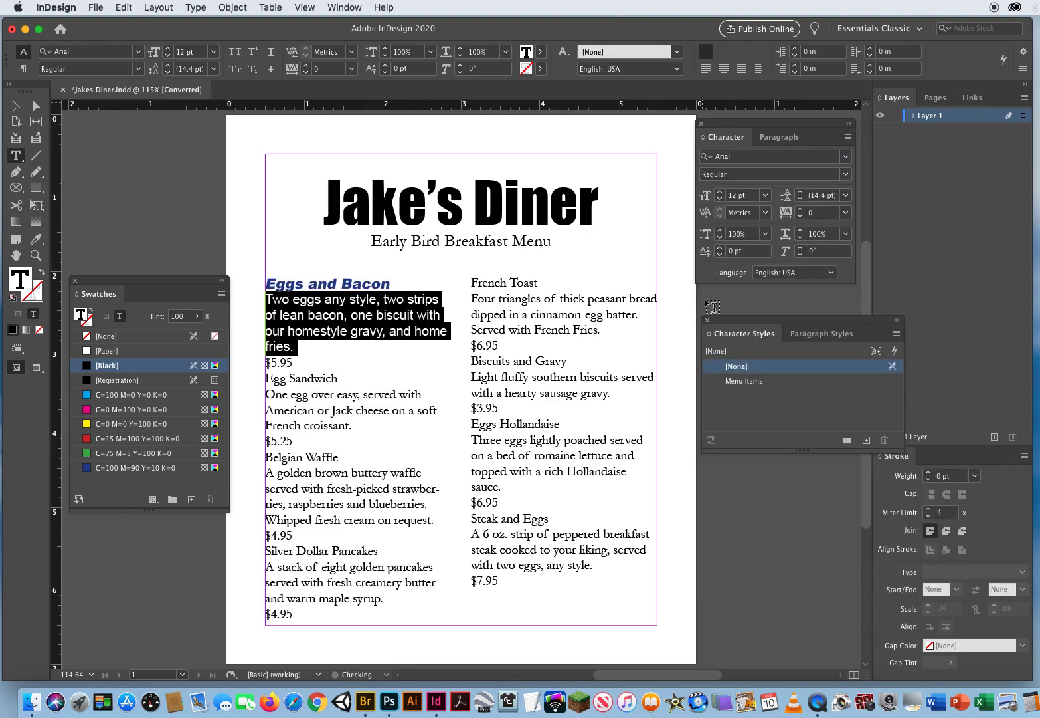
click(705, 198)
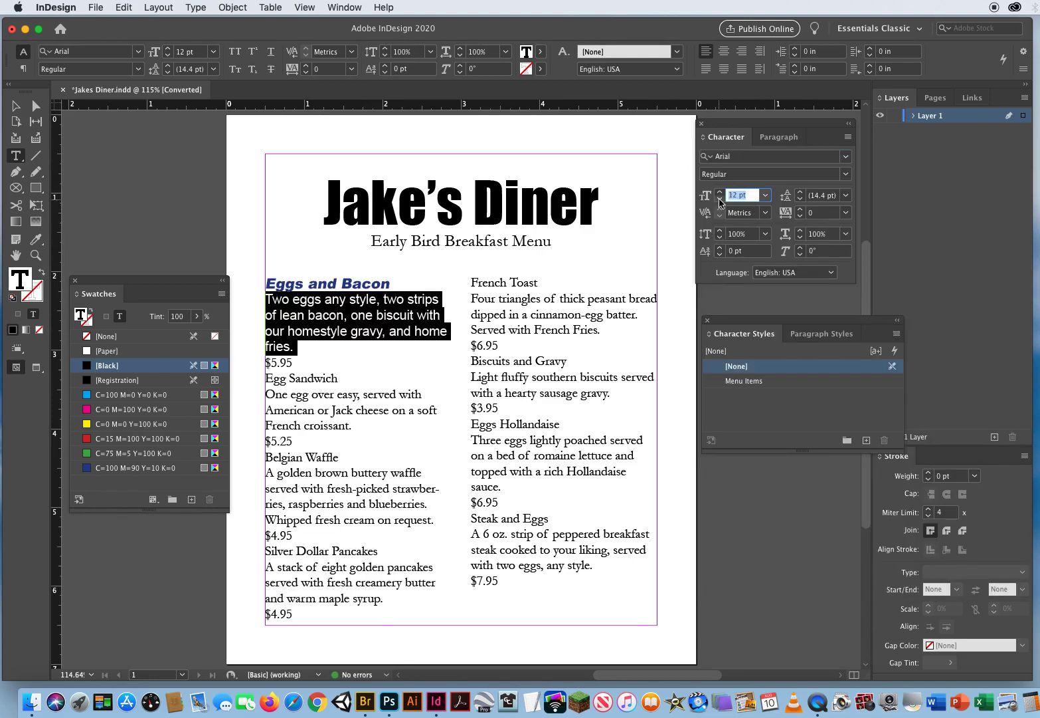
click(720, 201)
click(720, 201)
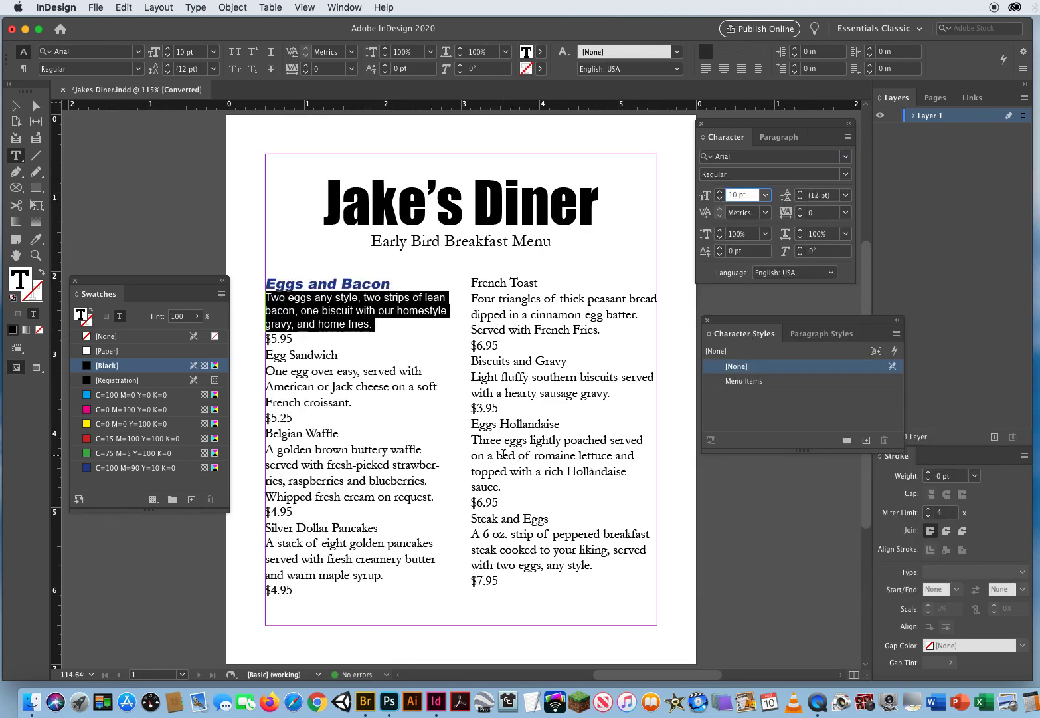
Step: Create a character style from the formatted Eggs and Bacon description and name it Descriptions
click(866, 441)
double_click(758, 397)
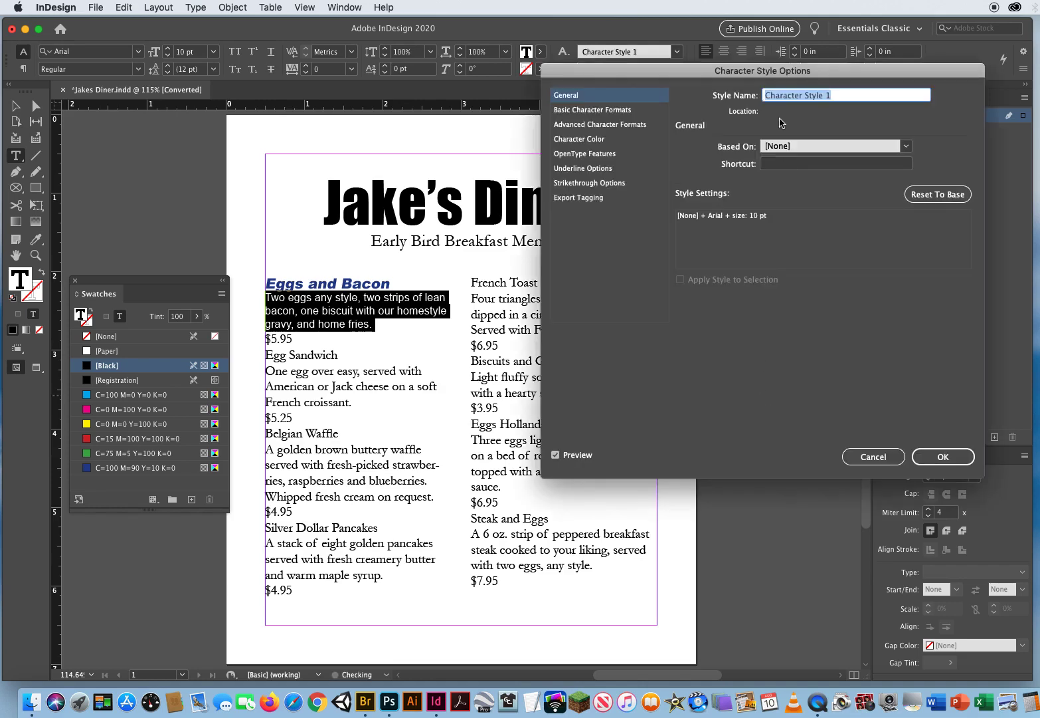
text(D)
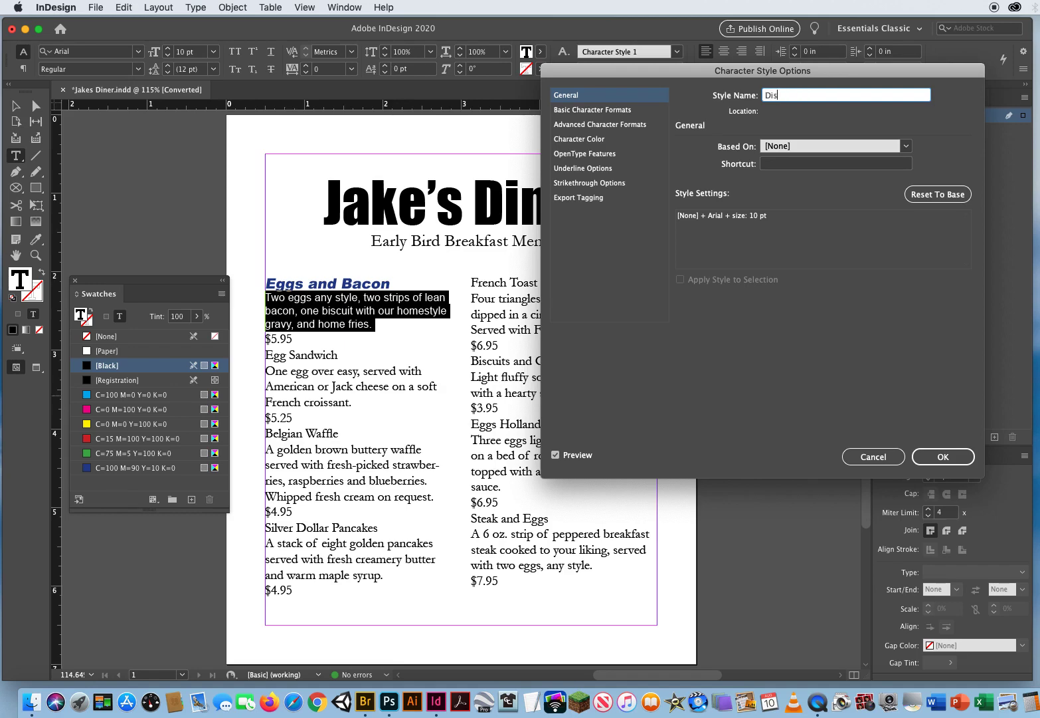
text(escriptions)
click(942, 457)
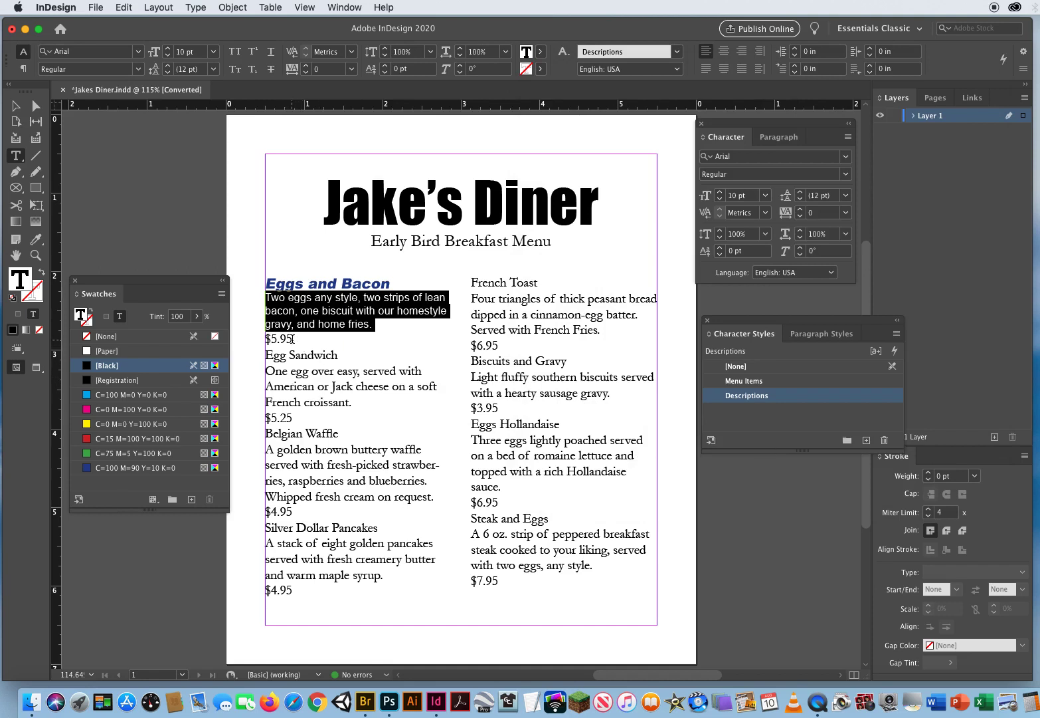
Step: Show the paragraph styles and set the $5.95 price under Eggs and Bacon in Arial Black
drag(292, 339, 255, 339)
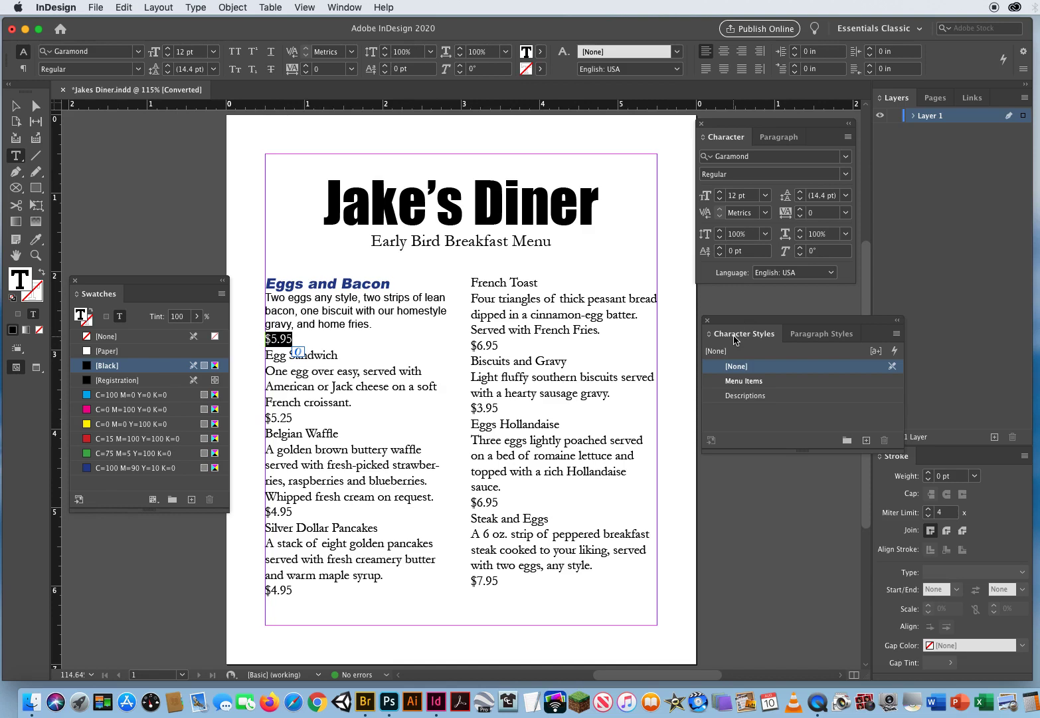
click(810, 338)
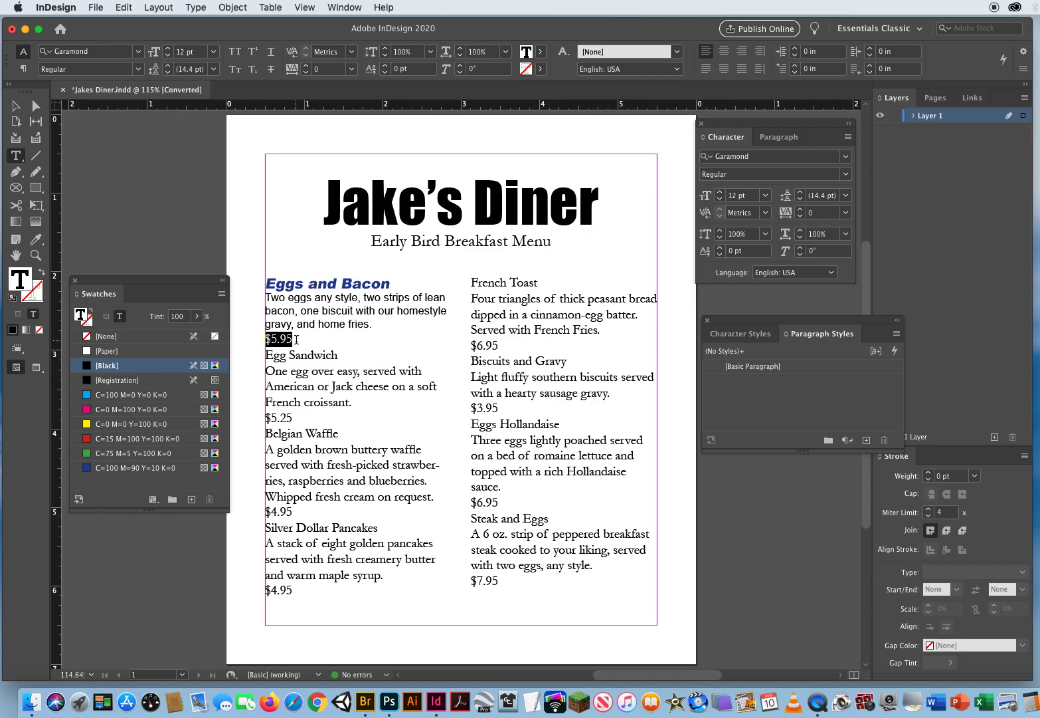
click(845, 156)
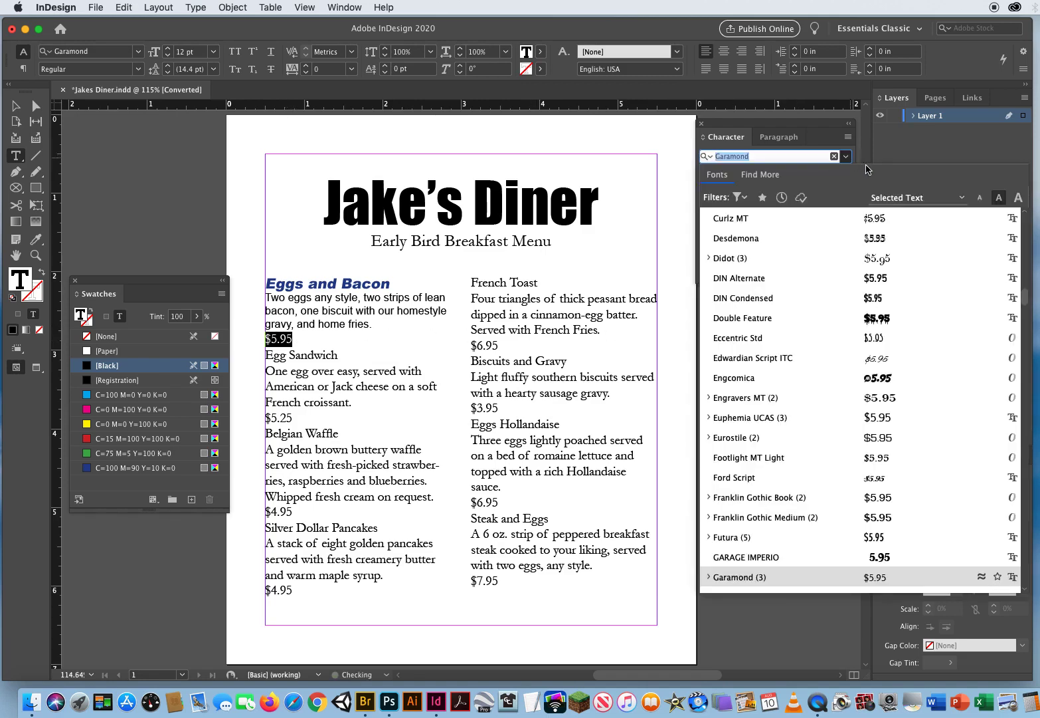
scroll(863, 279, up, 15)
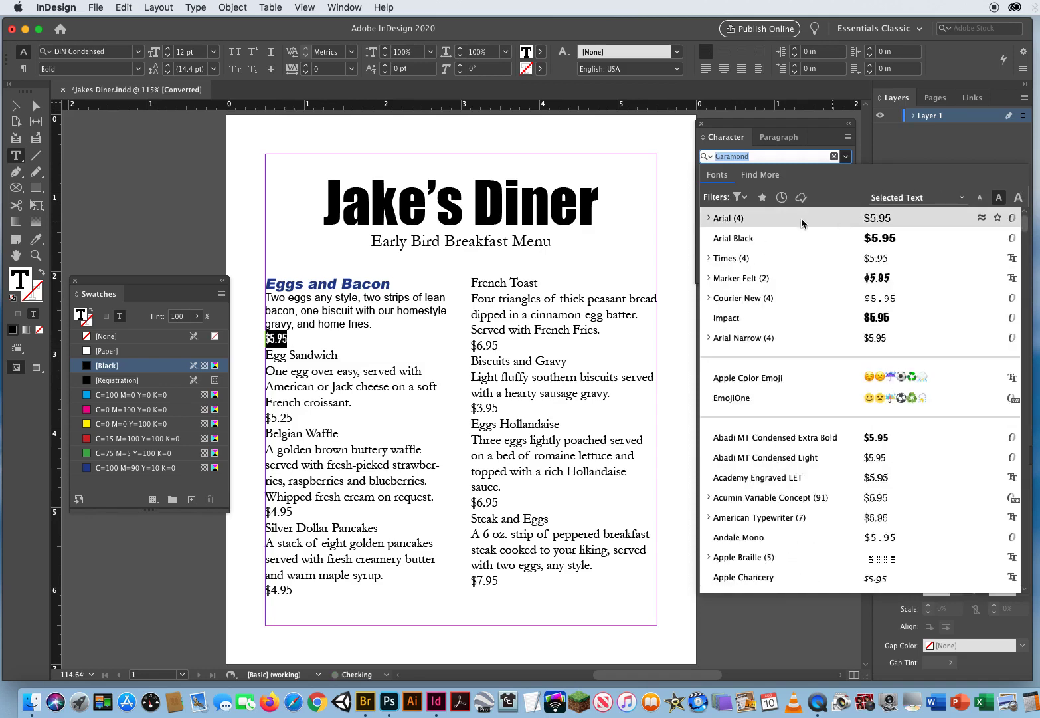
click(734, 238)
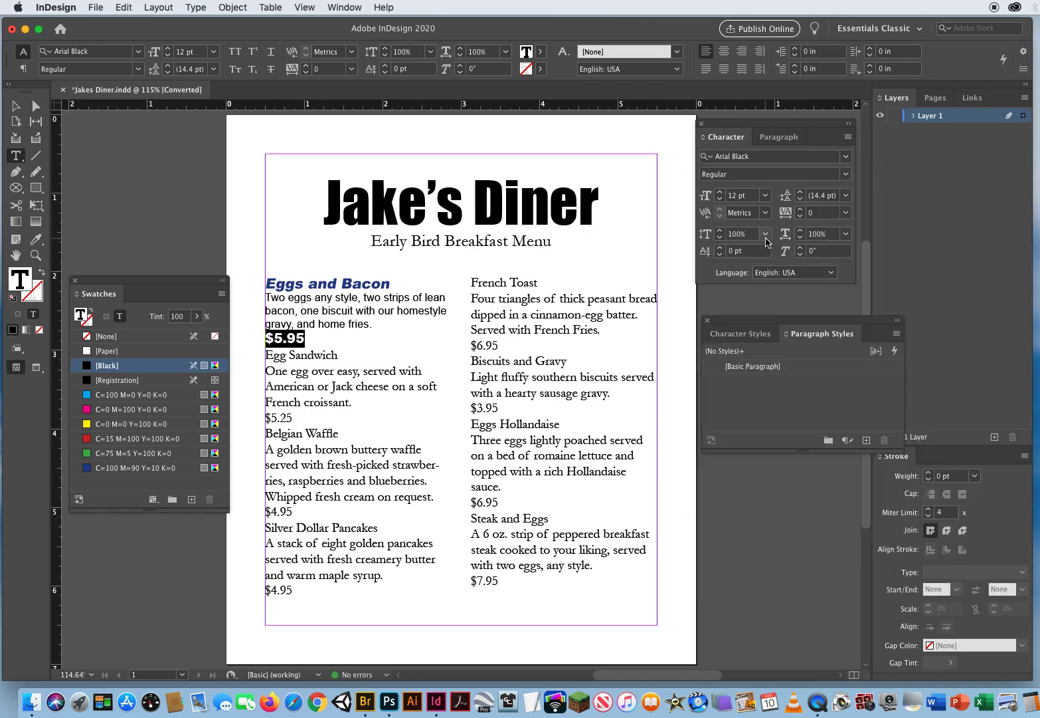
Step: Skew the $5.95 price by 8° and color it with the blue C=100 M=90 Y=10 K=0 swatch
click(801, 248)
click(801, 248)
click(801, 248)
click(801, 248)
click(801, 247)
click(801, 249)
click(120, 469)
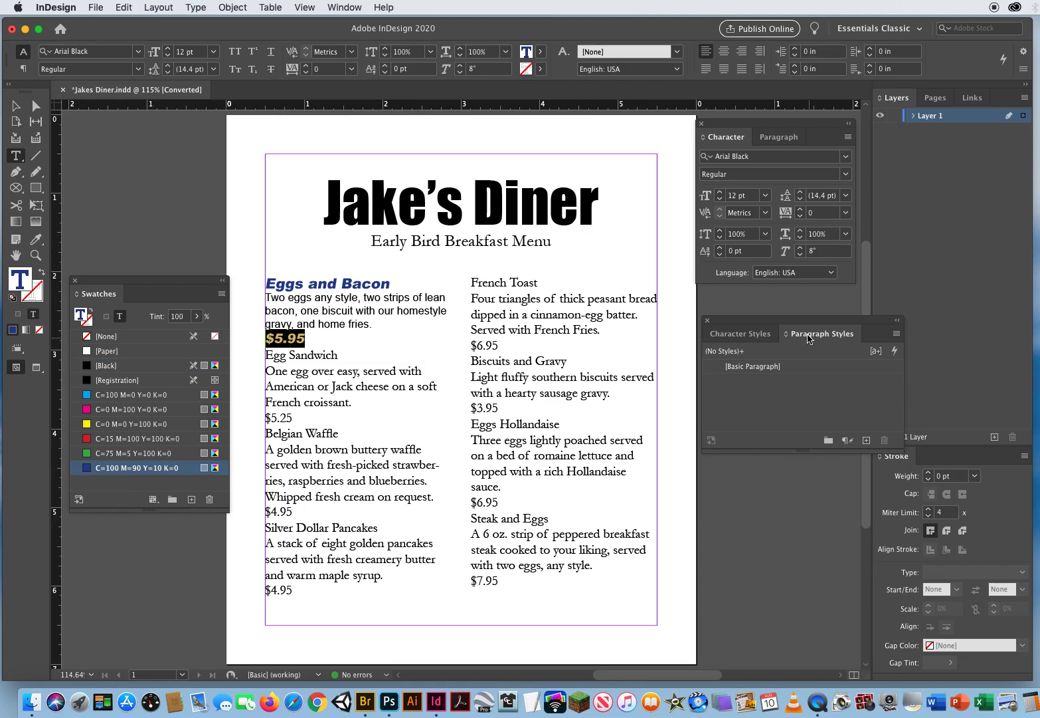
Step: Create a paragraph style from the formatted $5.95 price and name it Prices
click(867, 443)
click(867, 443)
double_click(762, 382)
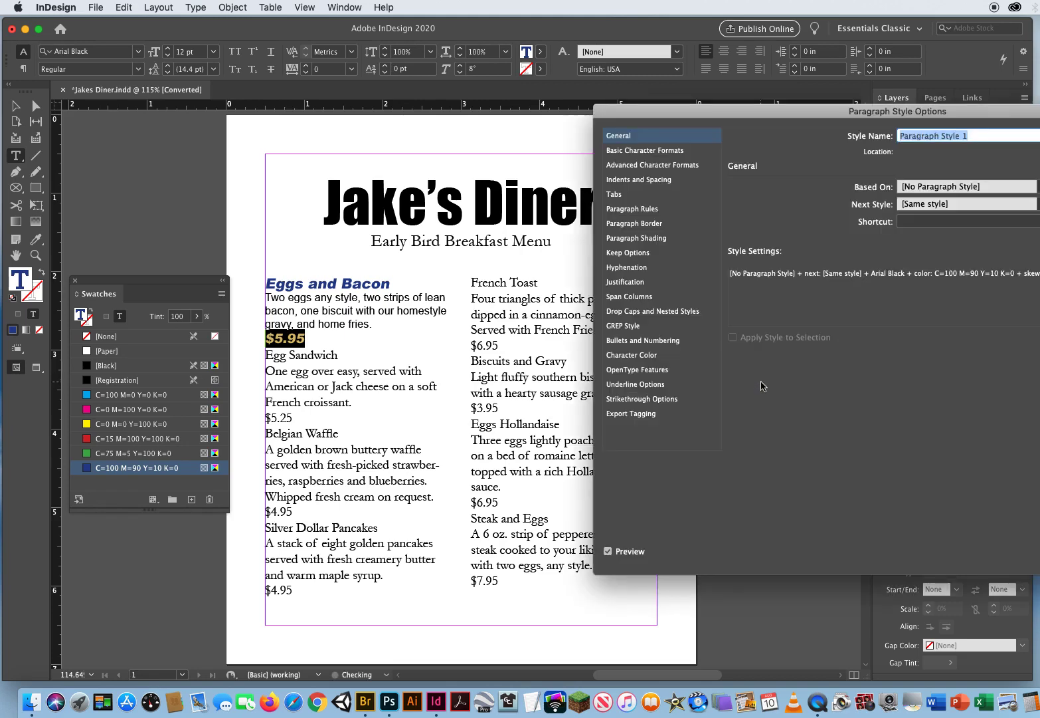
drag(790, 102, 575, 111)
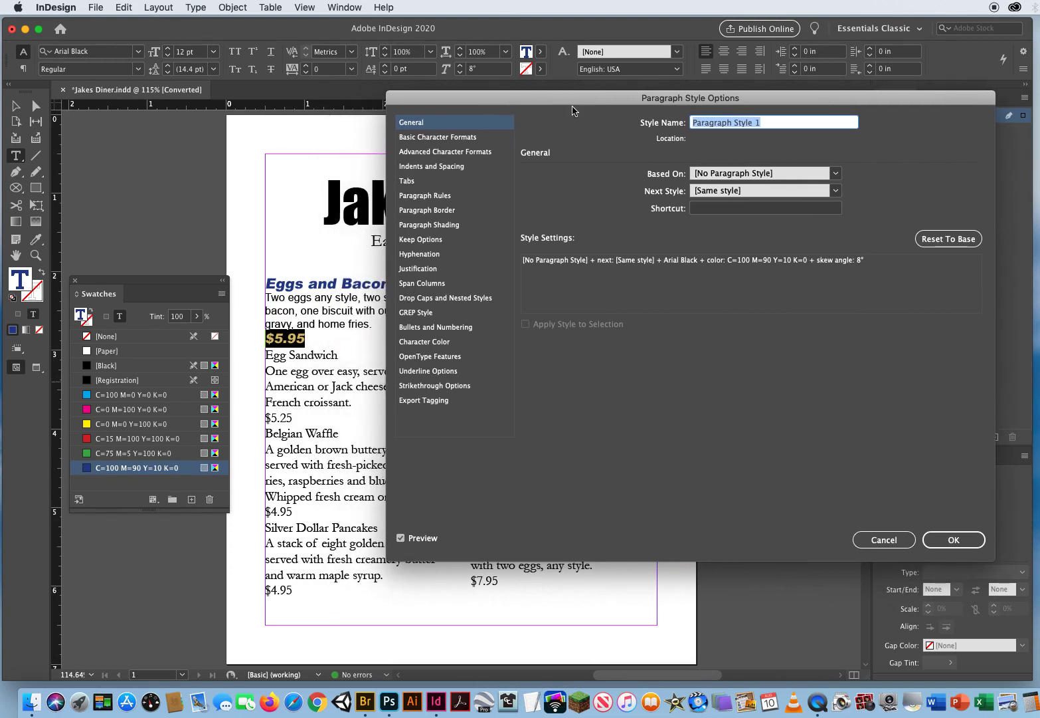
text(Prices)
drag(465, 106, 490, 111)
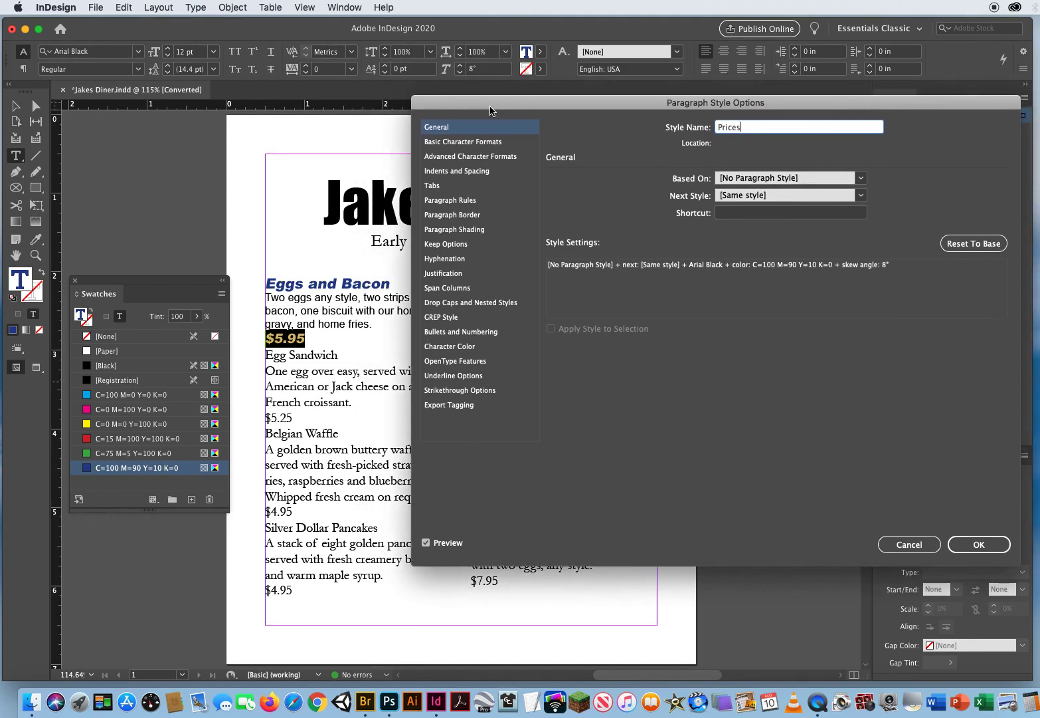
Step: Give the Prices style a decimal-aligned tab stop at about 1.6 in with a period leader, and save the style
click(437, 188)
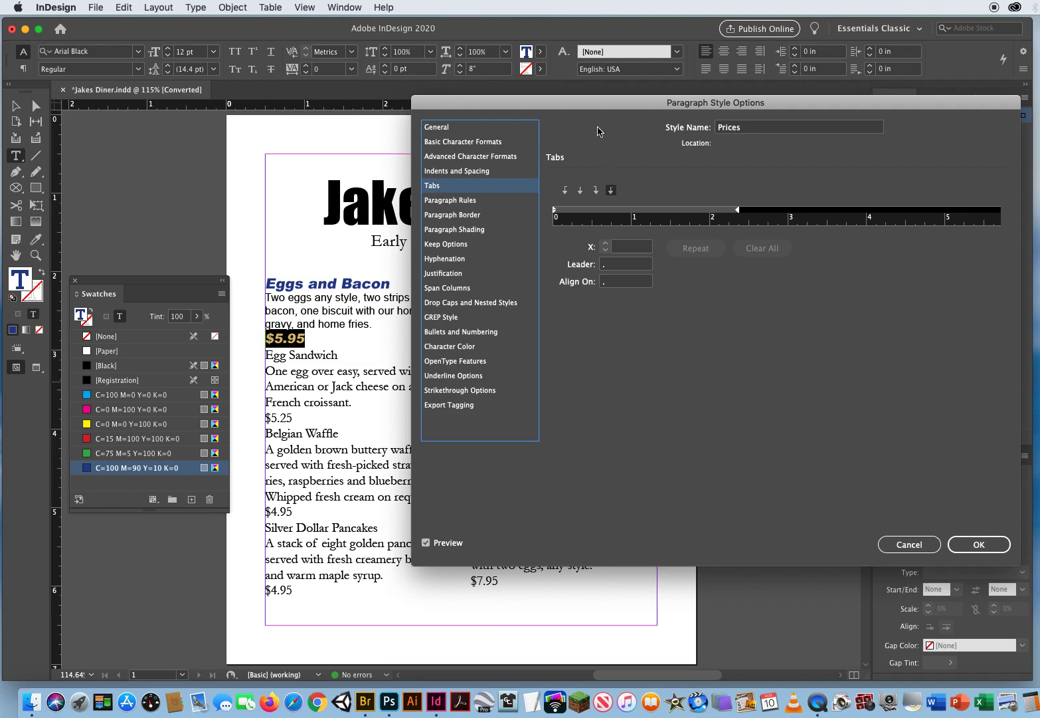
drag(576, 108, 593, 105)
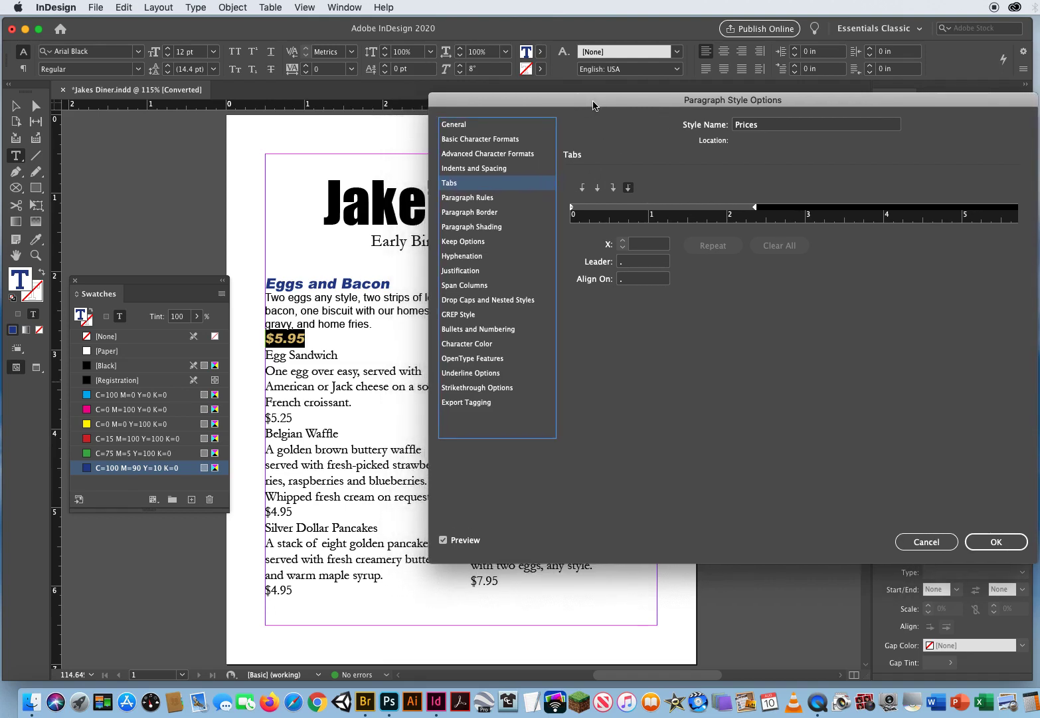
click(629, 188)
drag(619, 210, 697, 209)
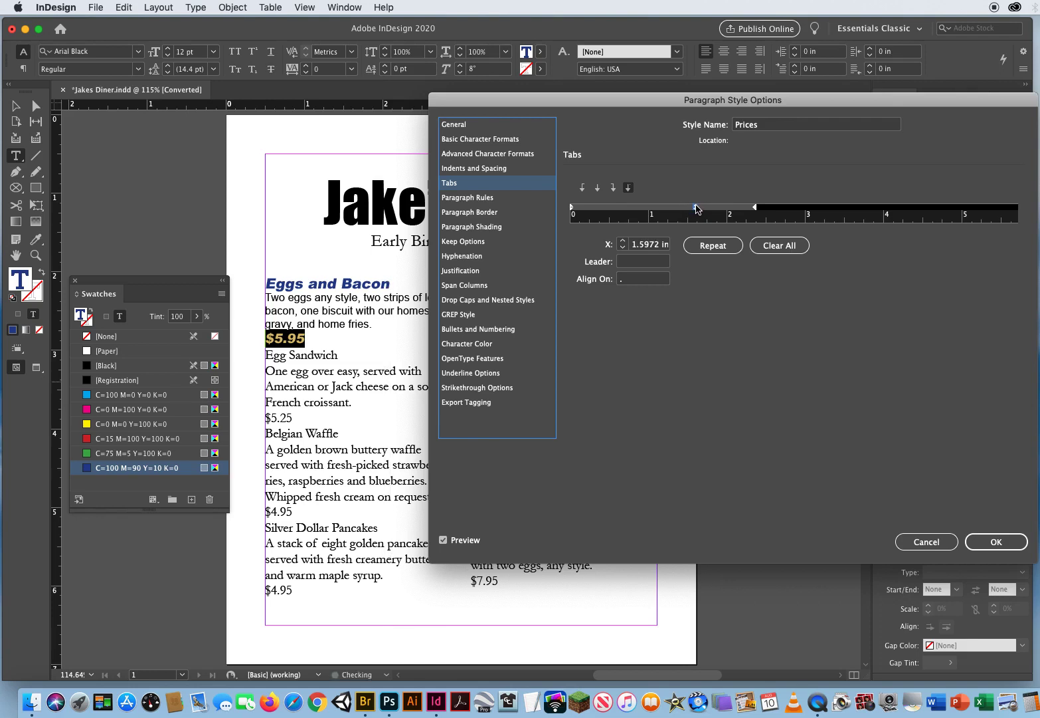
click(624, 262)
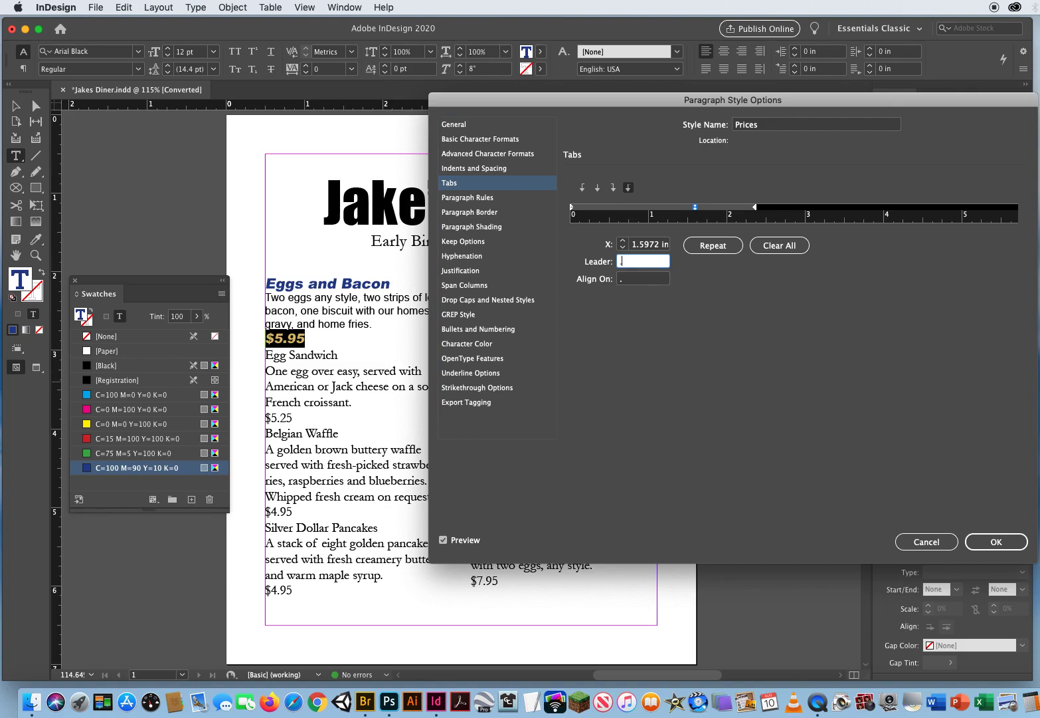
click(984, 542)
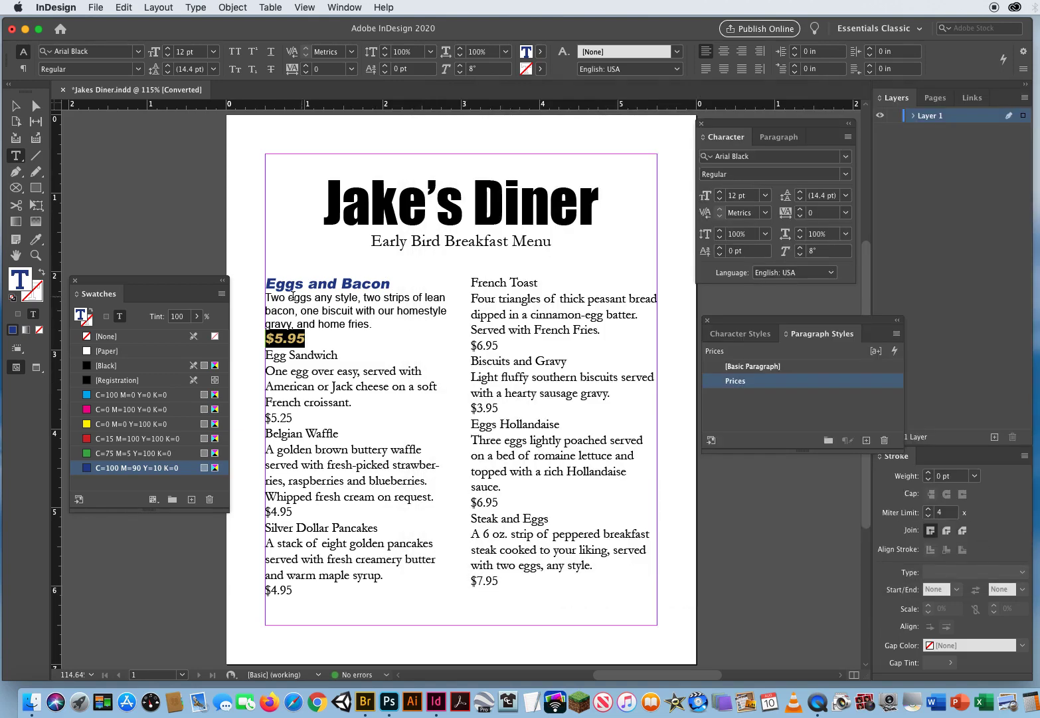
Step: Insert a tab before the Eggs and Bacon price, and apply Prices with a leading tab to the Egg Sandwich price
click(267, 339)
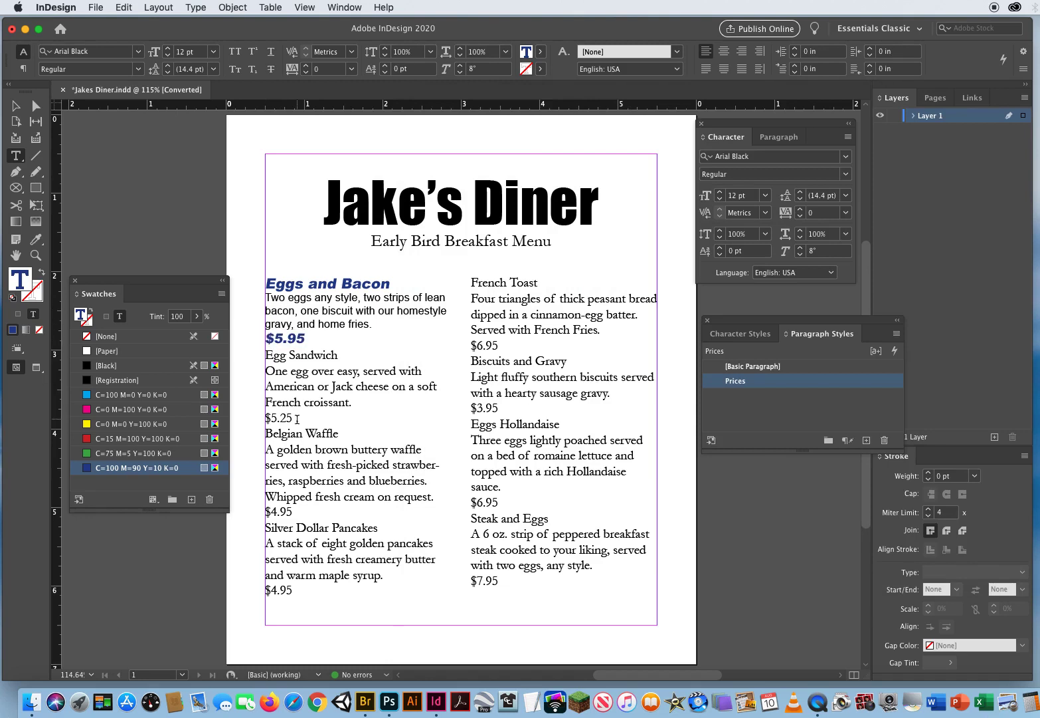
key(Tab)
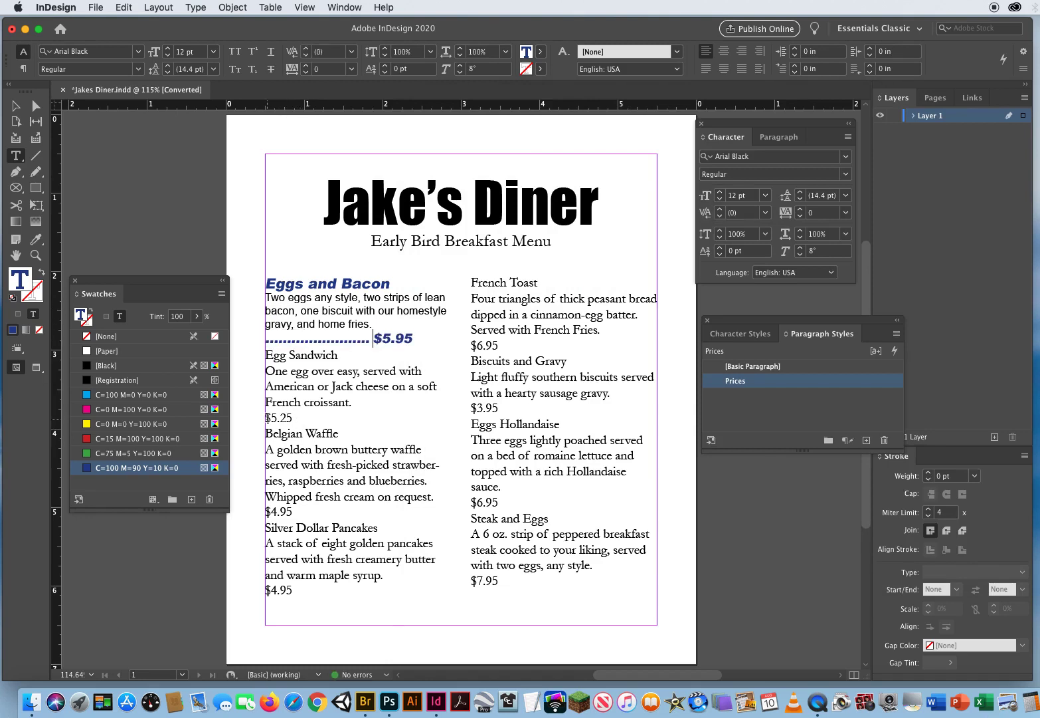
drag(266, 417, 296, 418)
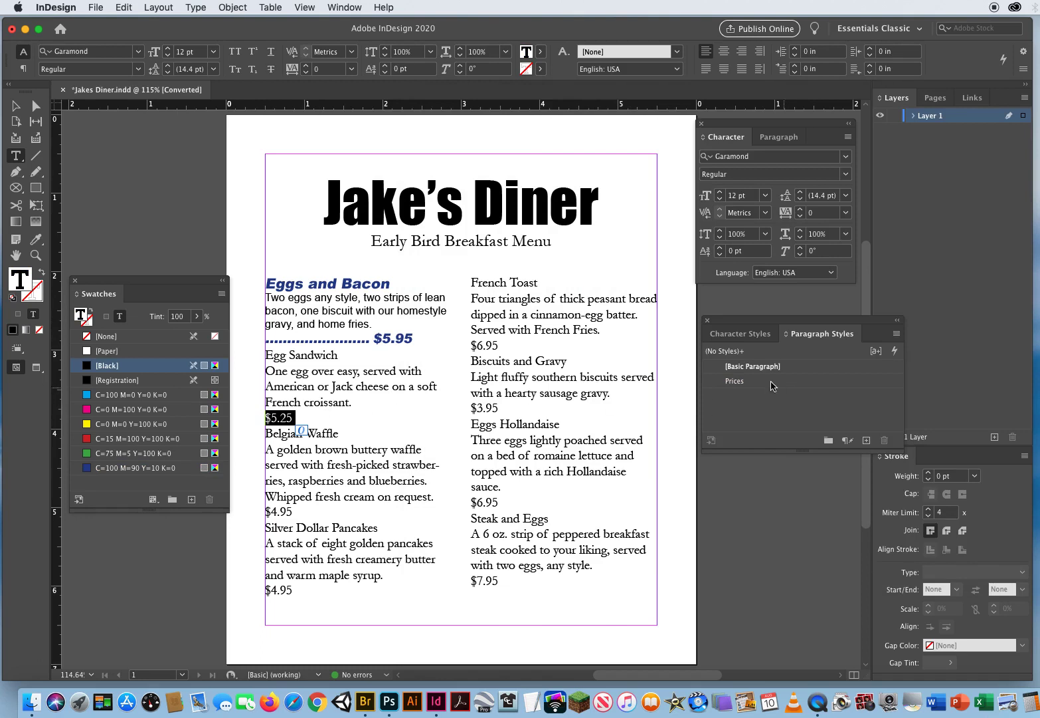
click(749, 382)
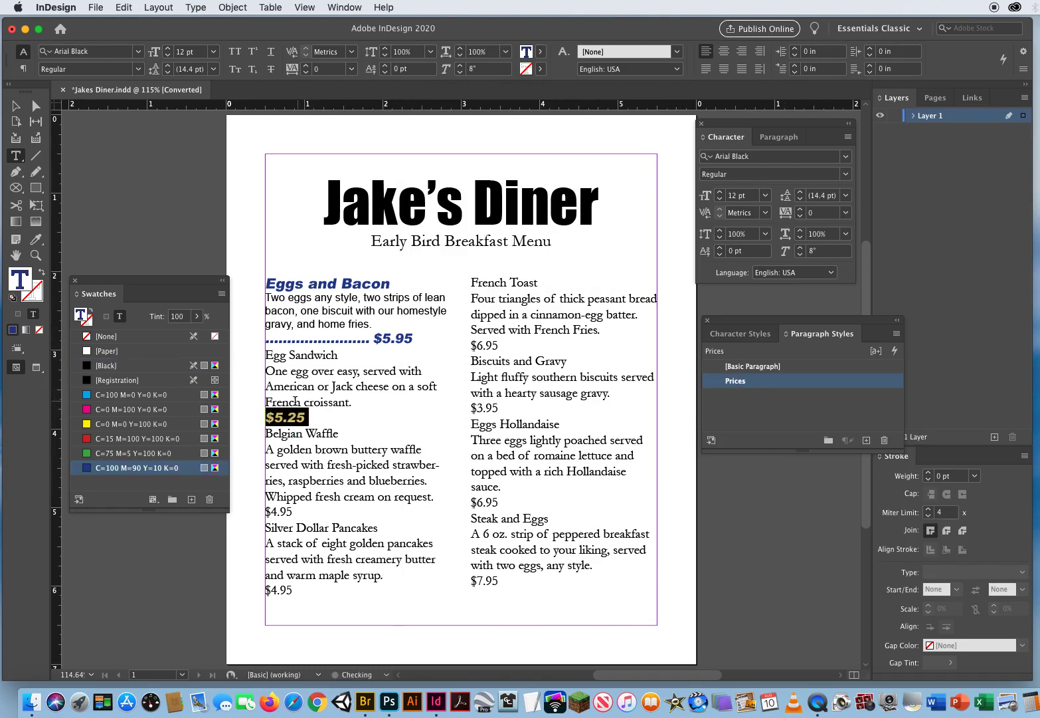
click(275, 428)
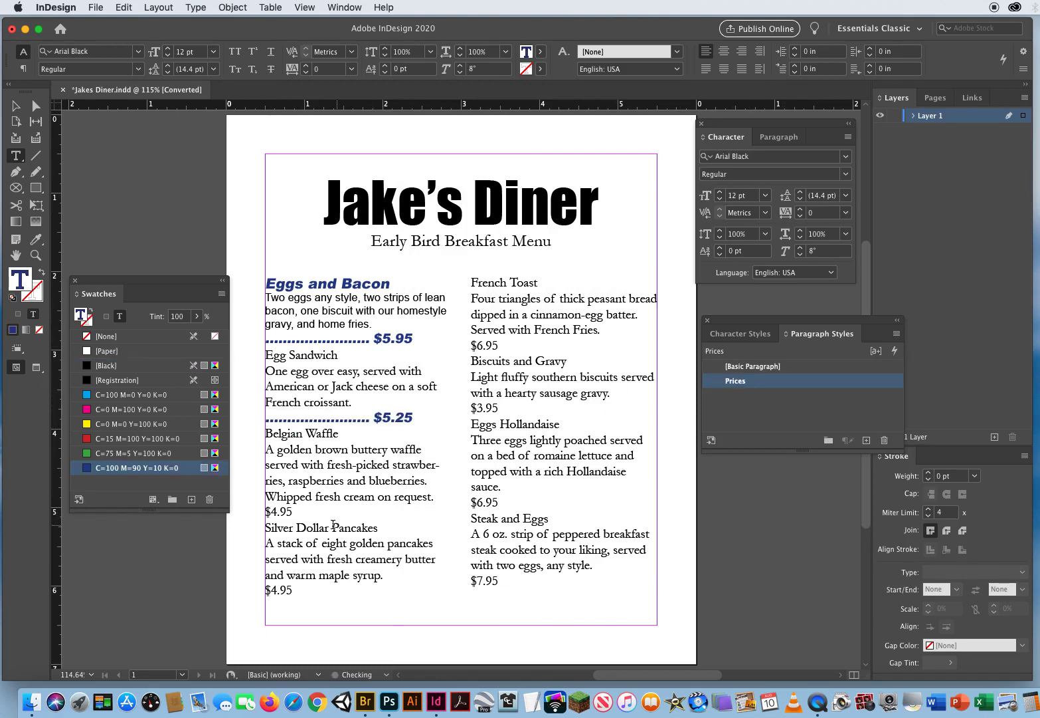
Step: Apply the Prices style to the Belgian Waffle and Silver Dollar Pancakes prices, inserting a tab before each
drag(265, 511, 295, 512)
click(755, 381)
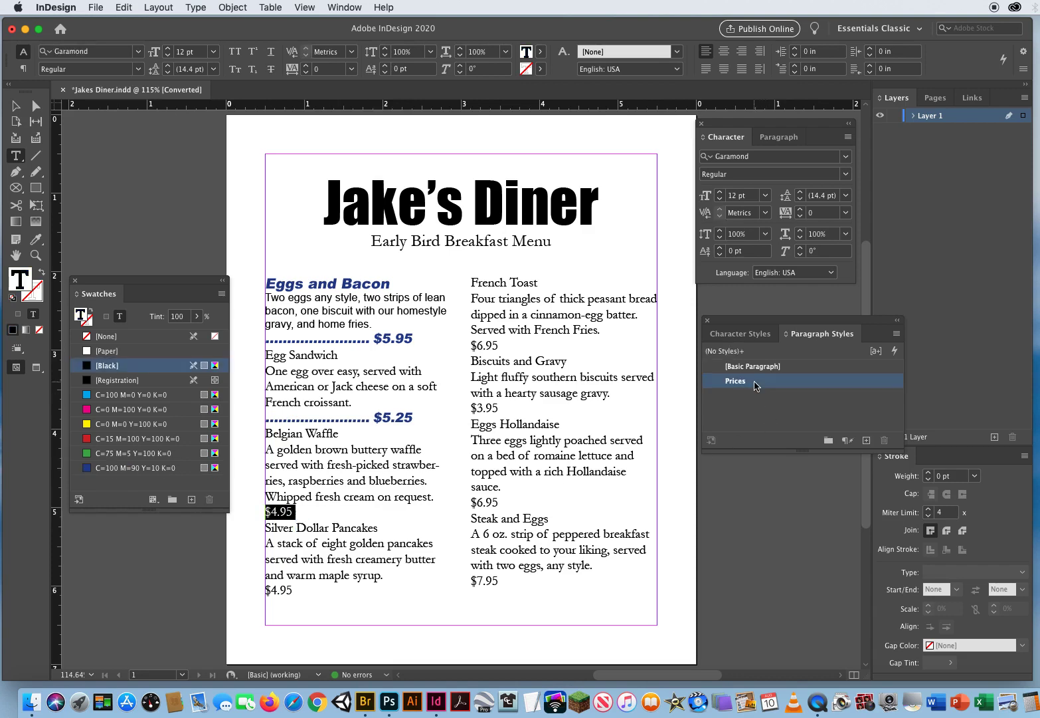
click(299, 613)
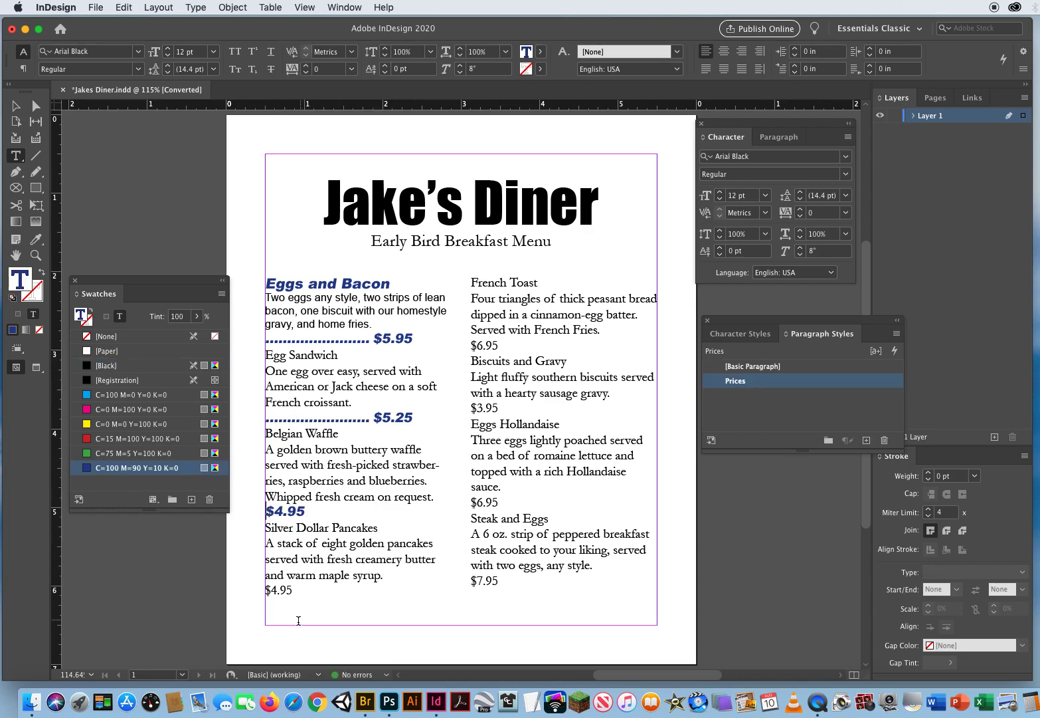
key(Tab)
drag(267, 592, 294, 590)
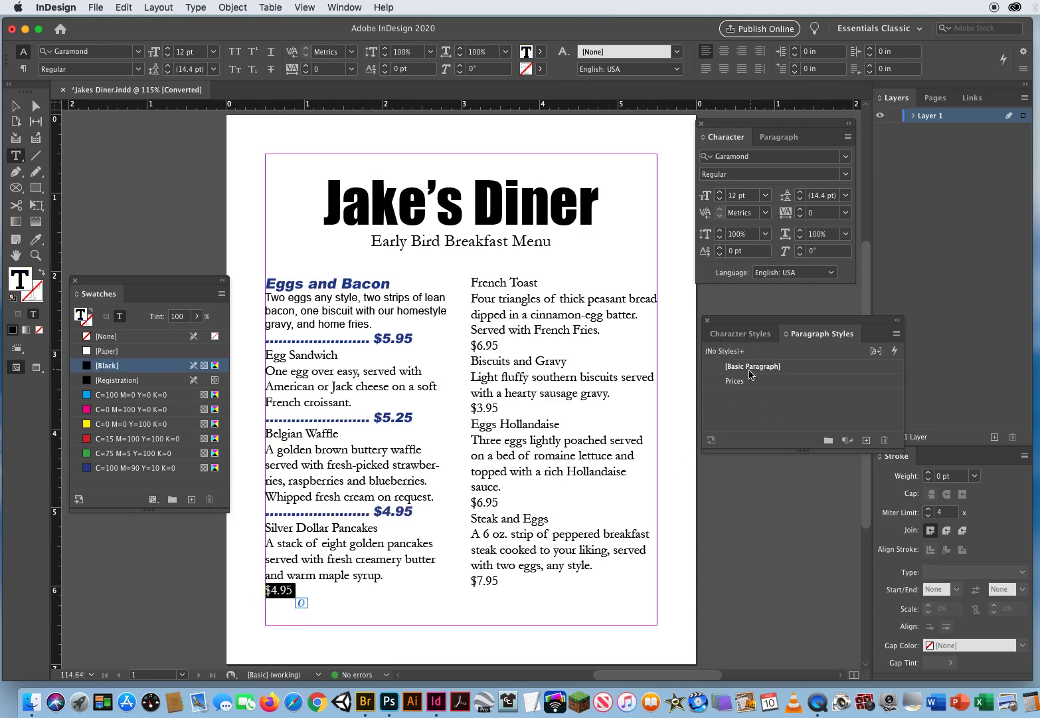
click(750, 381)
click(273, 592)
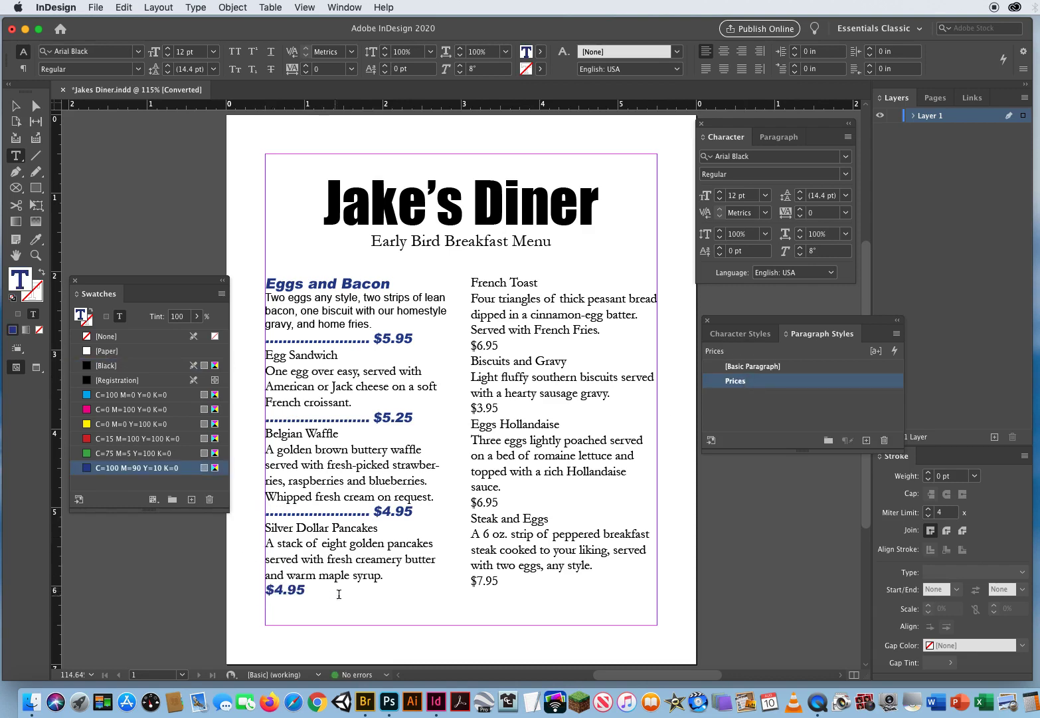
key(Tab)
Step: Apply the Prices style to the French Toast and Biscuits and Gravy prices, inserting a tab before each
drag(471, 345, 527, 341)
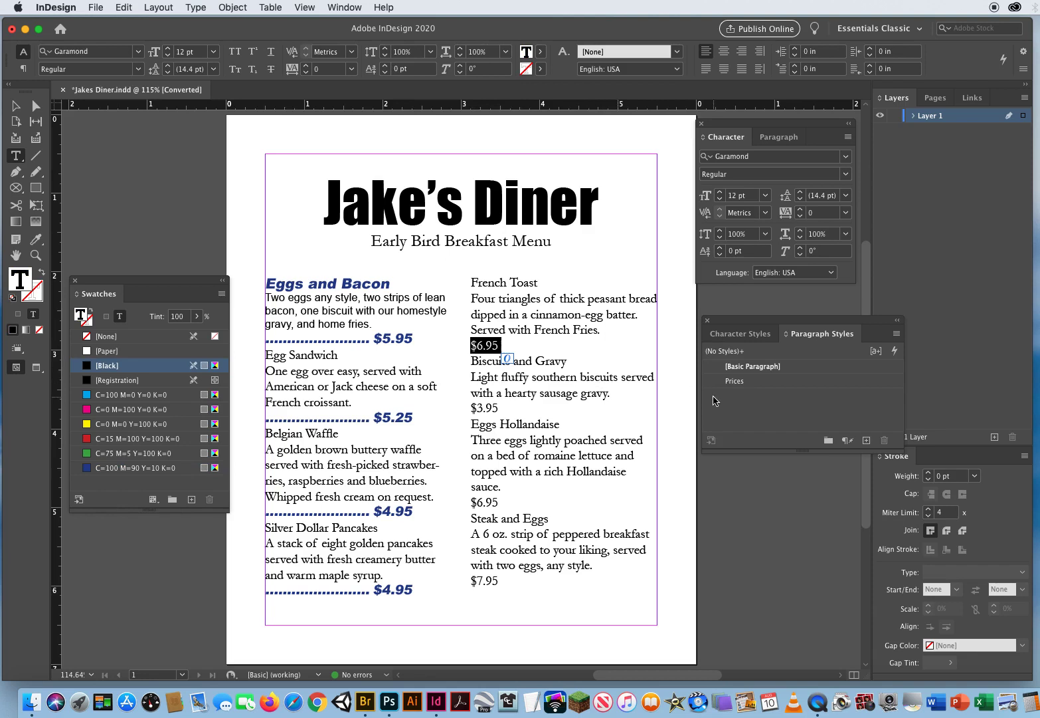
click(734, 381)
click(472, 345)
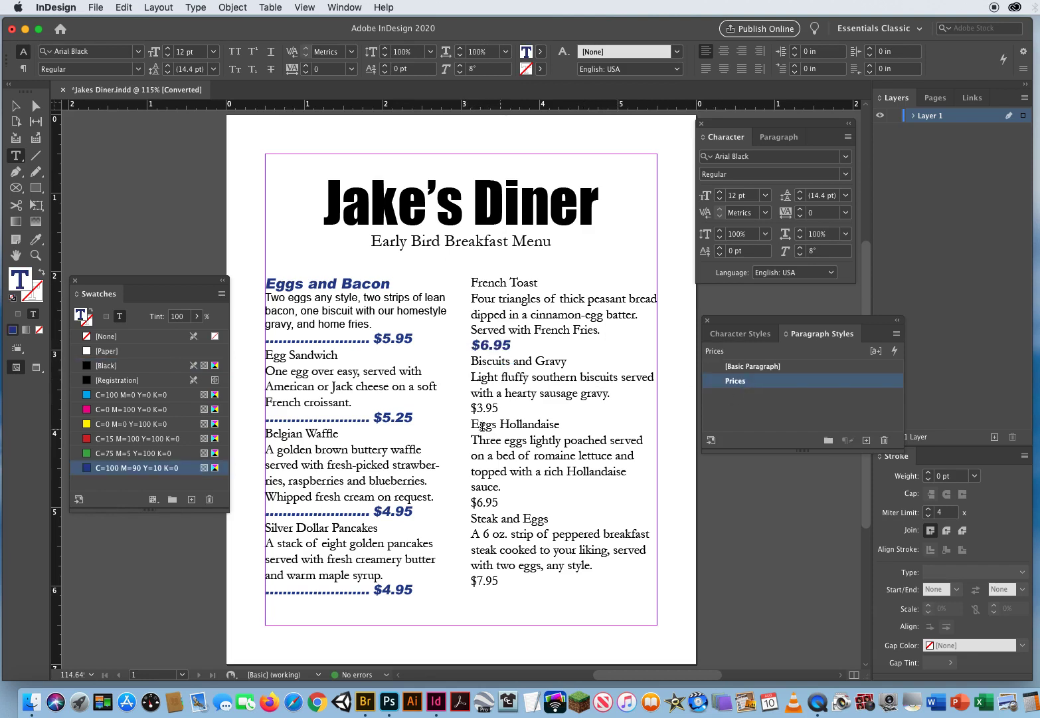
drag(471, 408, 512, 407)
click(754, 382)
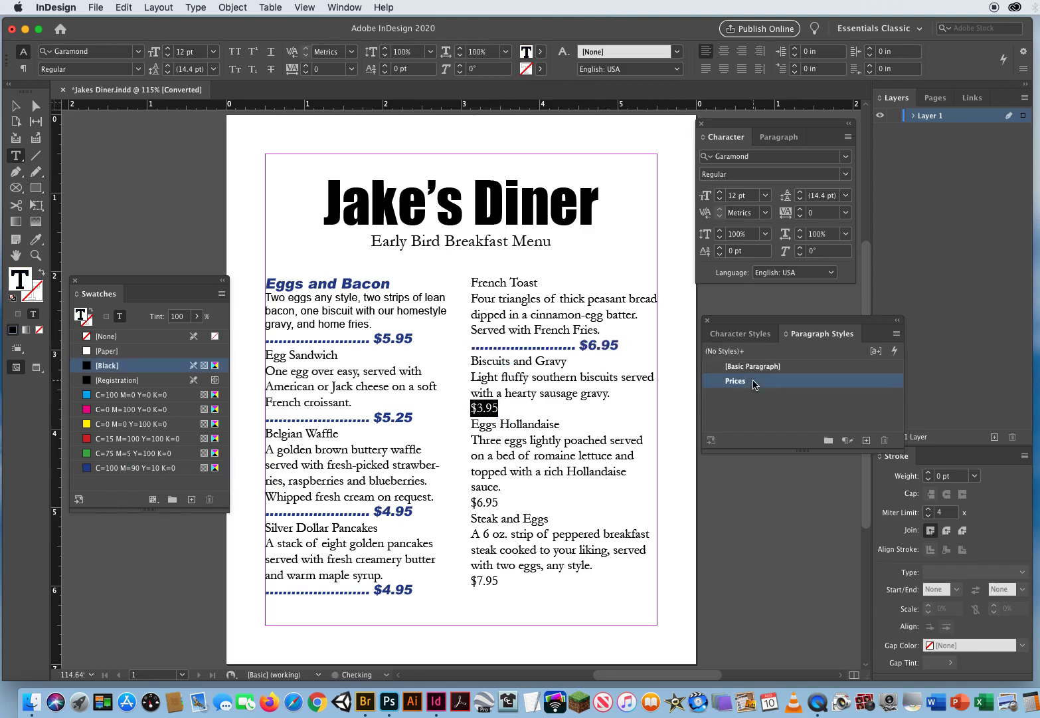
click(473, 407)
Step: Apply the Prices style to the Eggs Hollandaise and Steak and Eggs prices, inserting a tab before each
drag(470, 503, 501, 503)
click(755, 383)
click(470, 503)
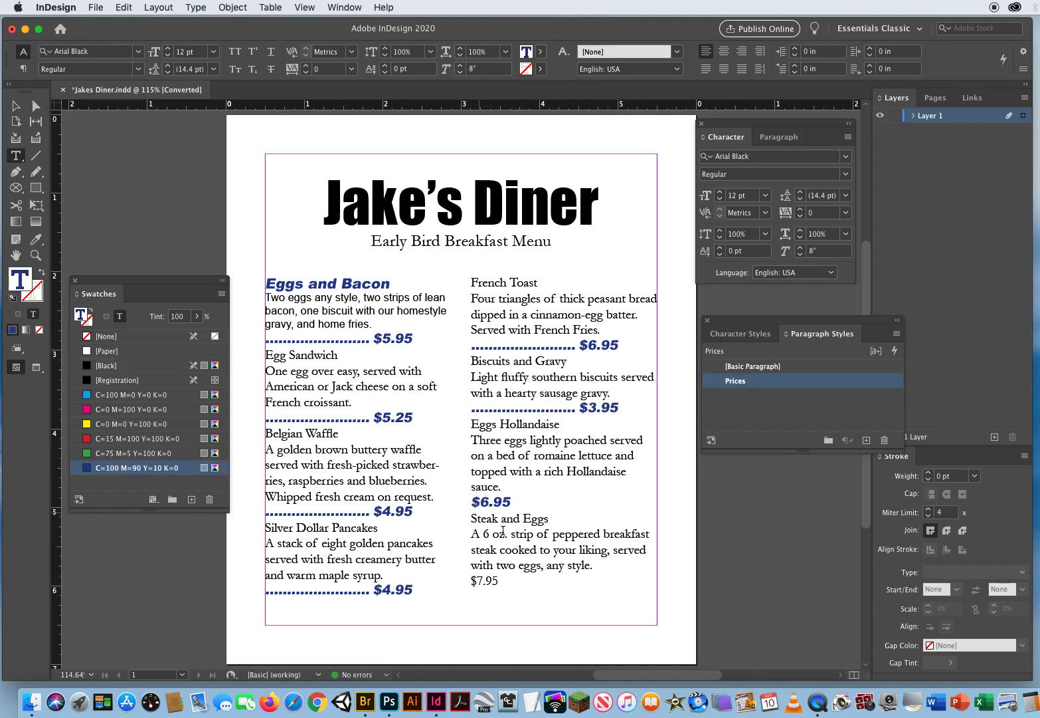
drag(472, 581, 499, 581)
click(734, 389)
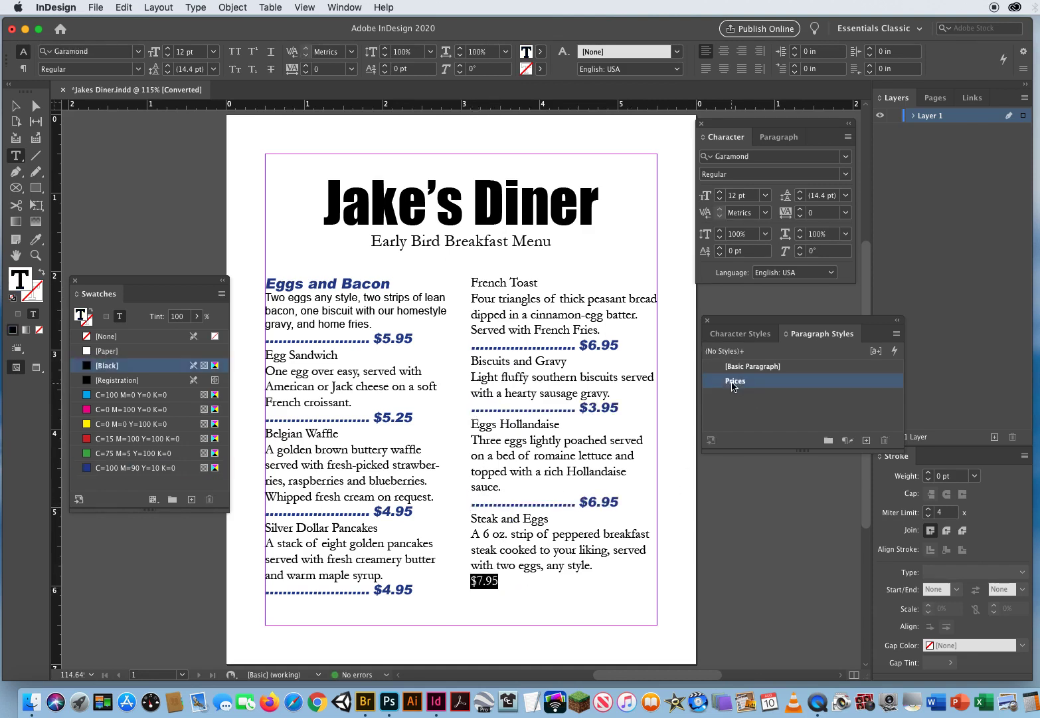
click(474, 577)
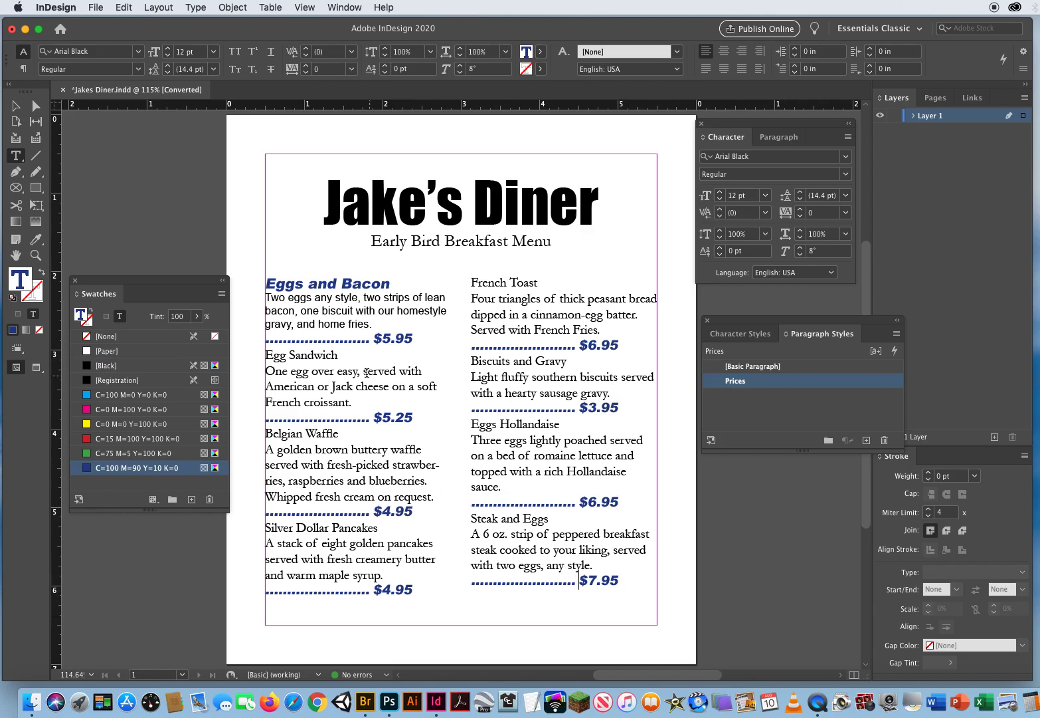
Step: Apply the Menu Items character style to the Egg Sandwich, Belgian Waffle and Silver Dollar Pancakes headings
drag(266, 354, 341, 355)
click(747, 334)
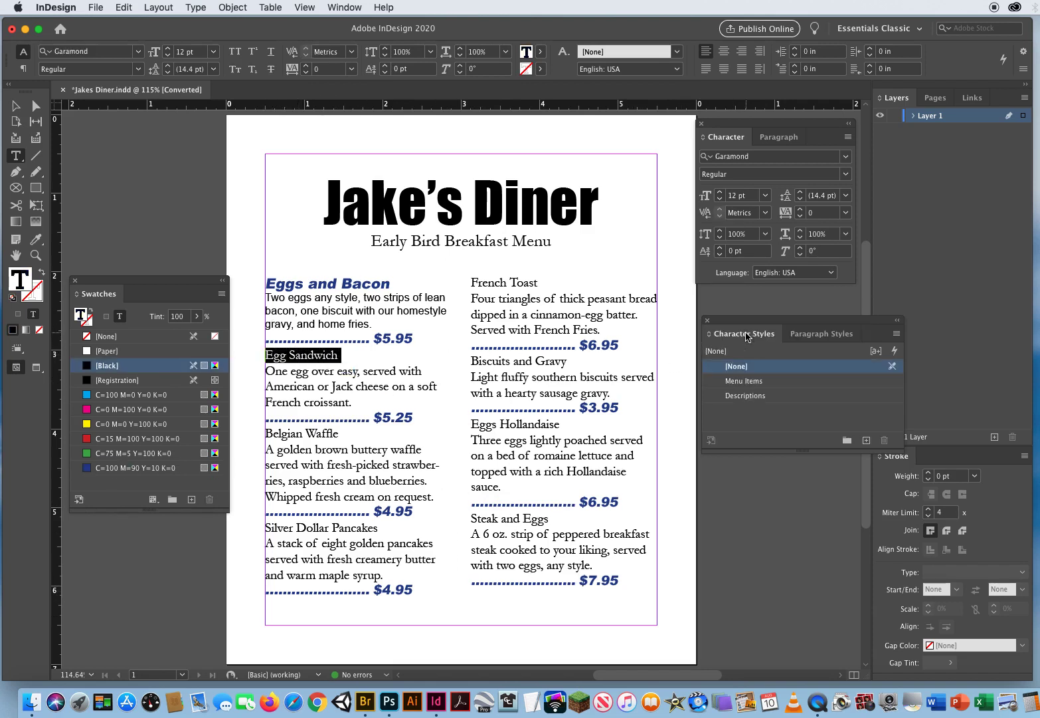
click(754, 381)
drag(266, 434, 364, 434)
click(754, 381)
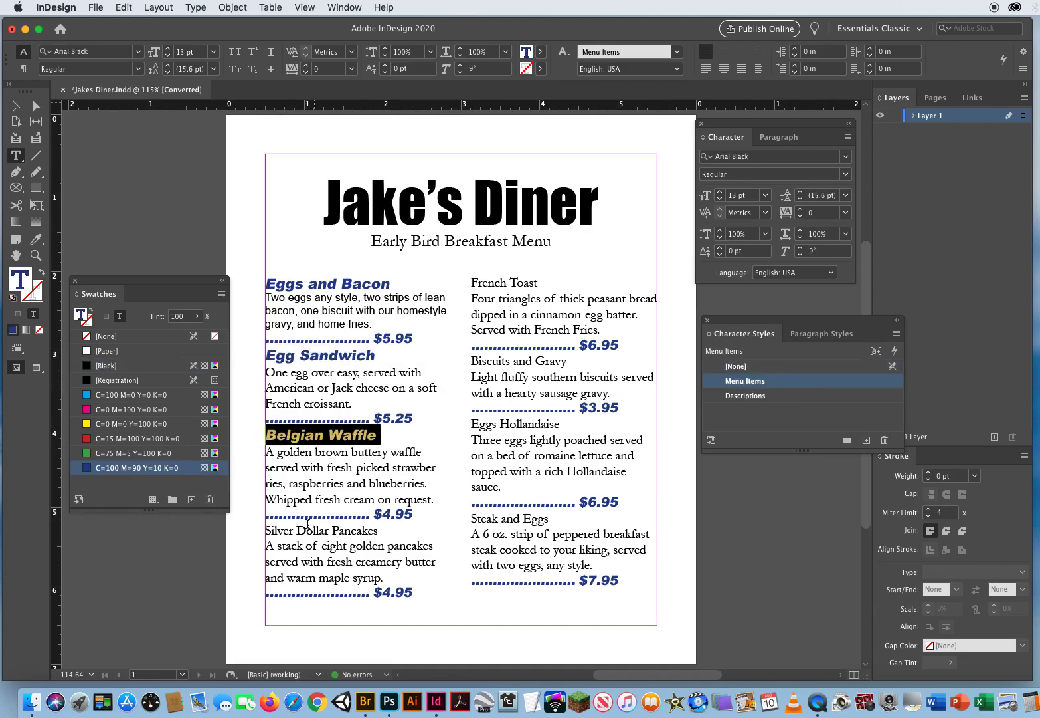
triple_click(306, 530)
click(768, 384)
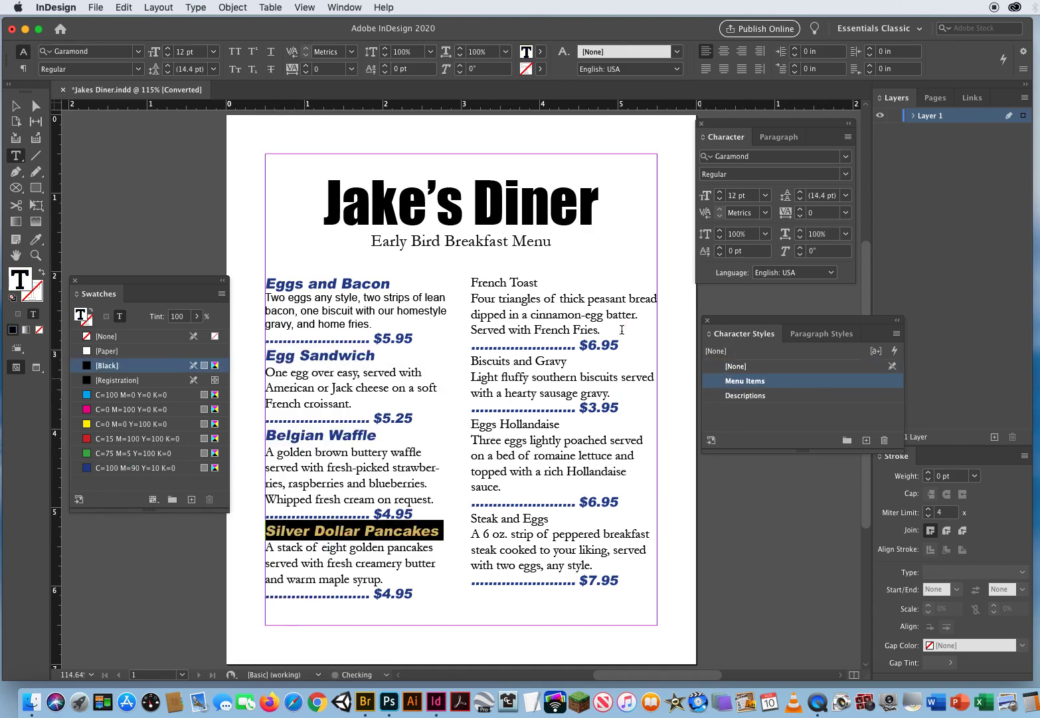
Step: Apply the Menu Items character style to the French Toast, Biscuits and Gravy, Eggs Hollandaise and Steak and Eggs headings
triple_click(505, 283)
click(744, 381)
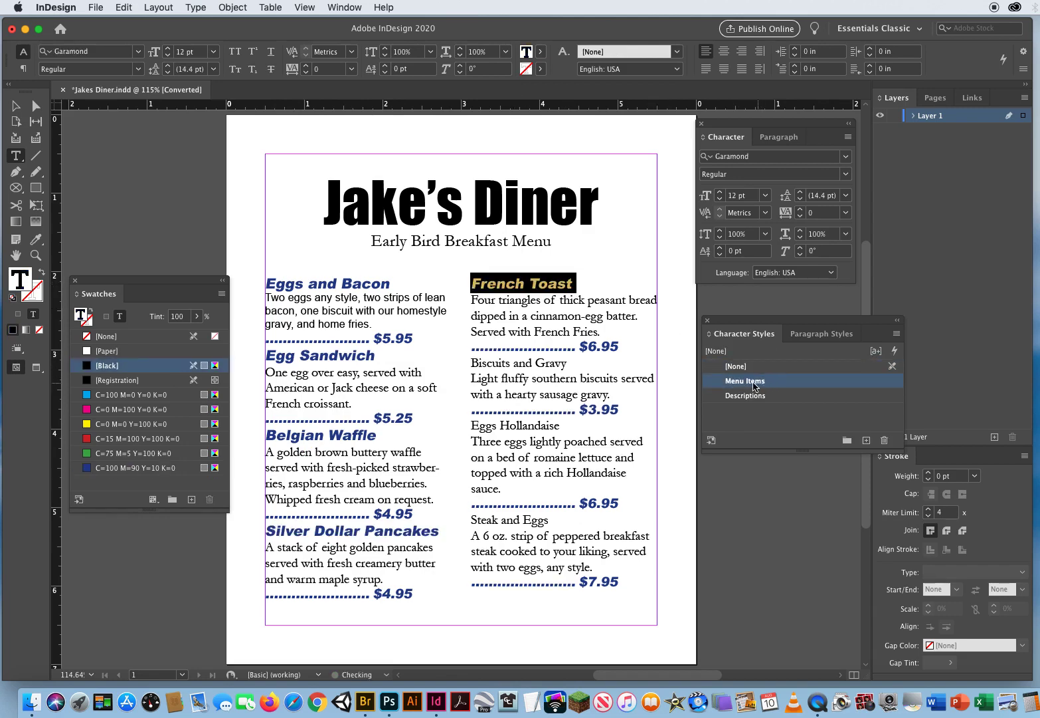
triple_click(527, 362)
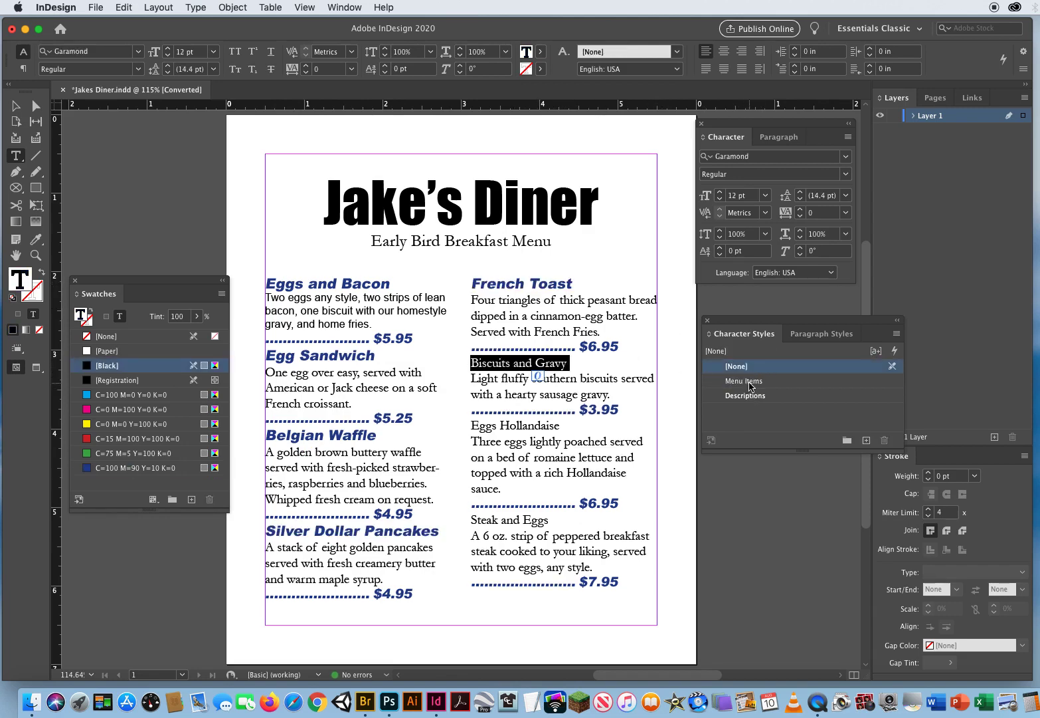
click(751, 381)
triple_click(497, 426)
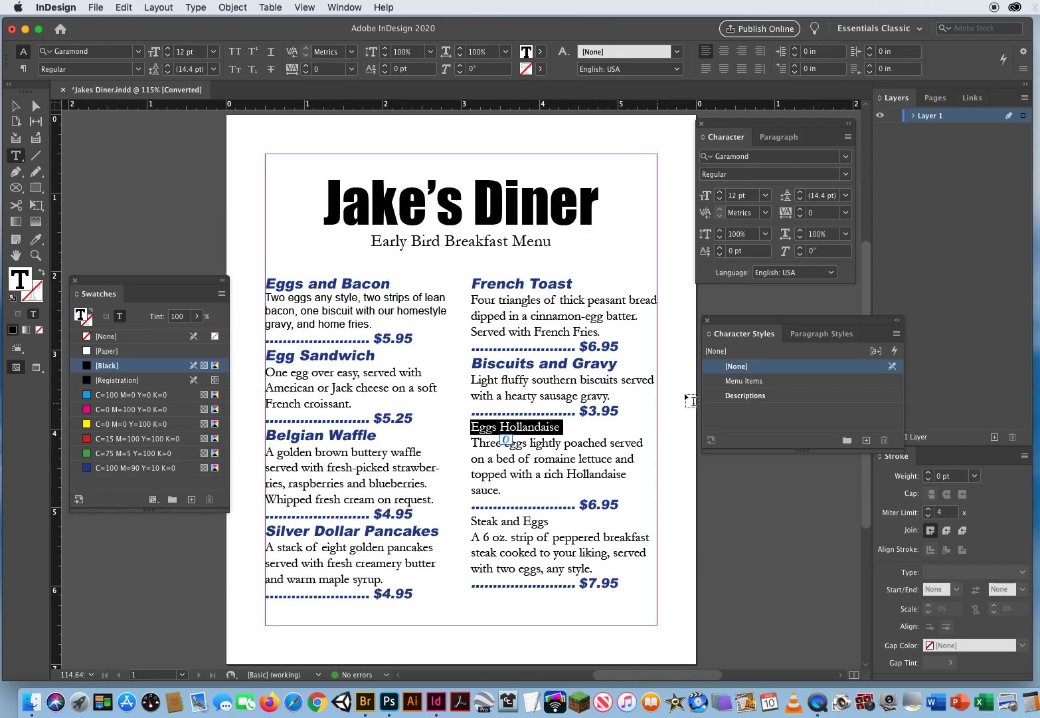
click(740, 381)
double_click(505, 522)
triple_click(505, 522)
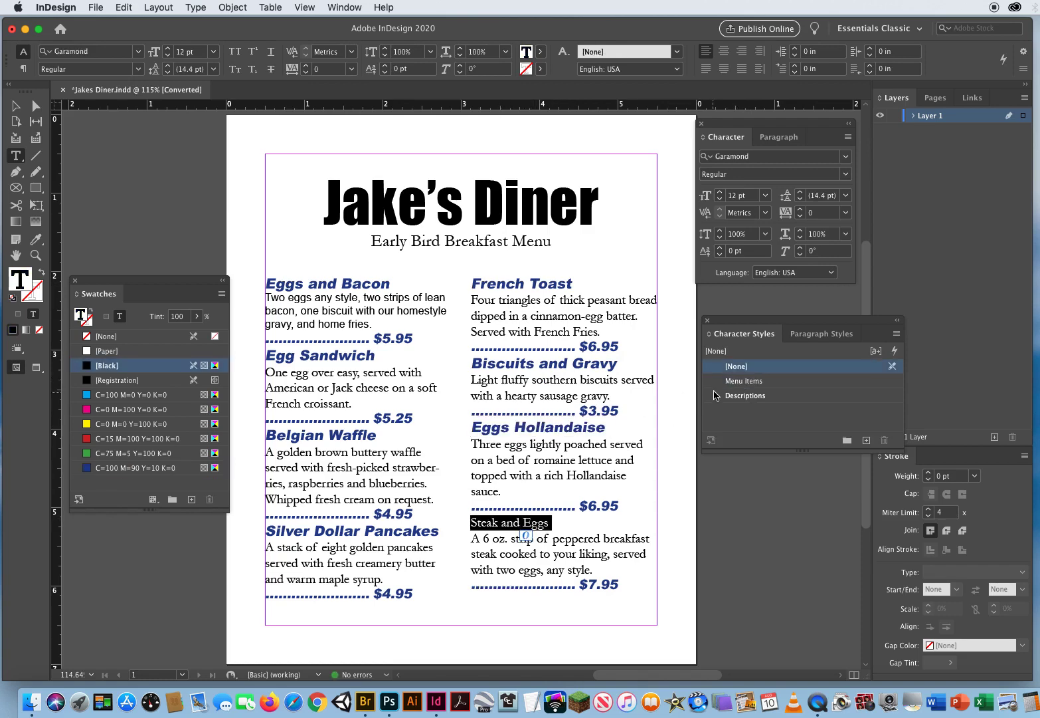
click(738, 381)
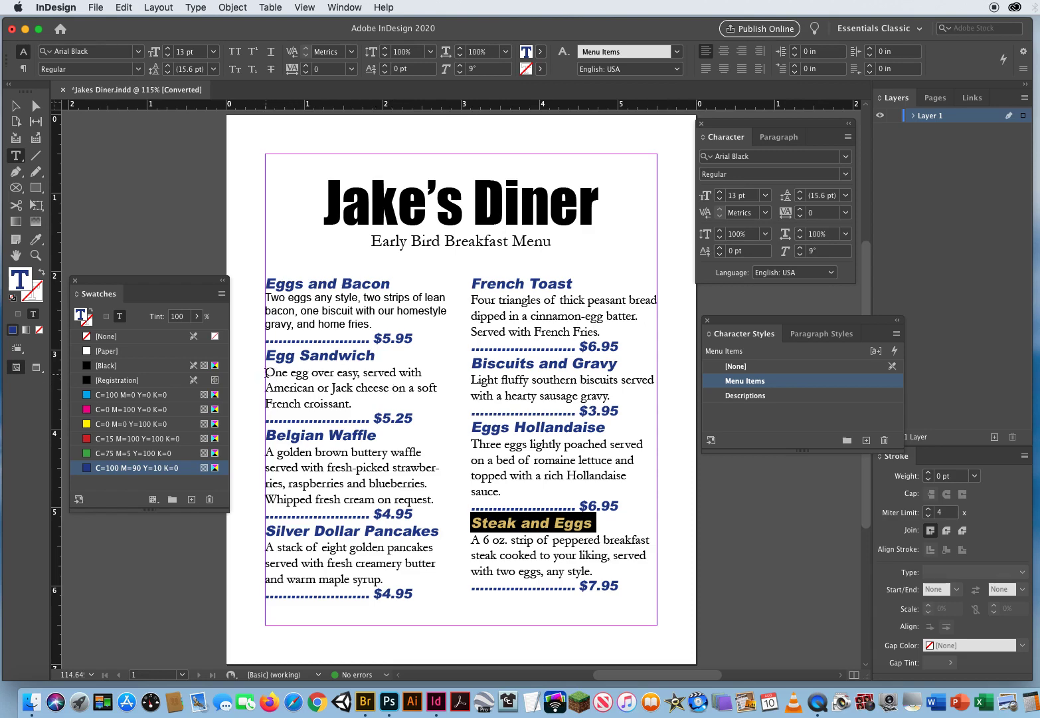
Step: Apply the Descriptions character style to the Egg Sandwich, Belgian Waffle and Silver Dollar Pancakes description paragraphs
triple_click(266, 373)
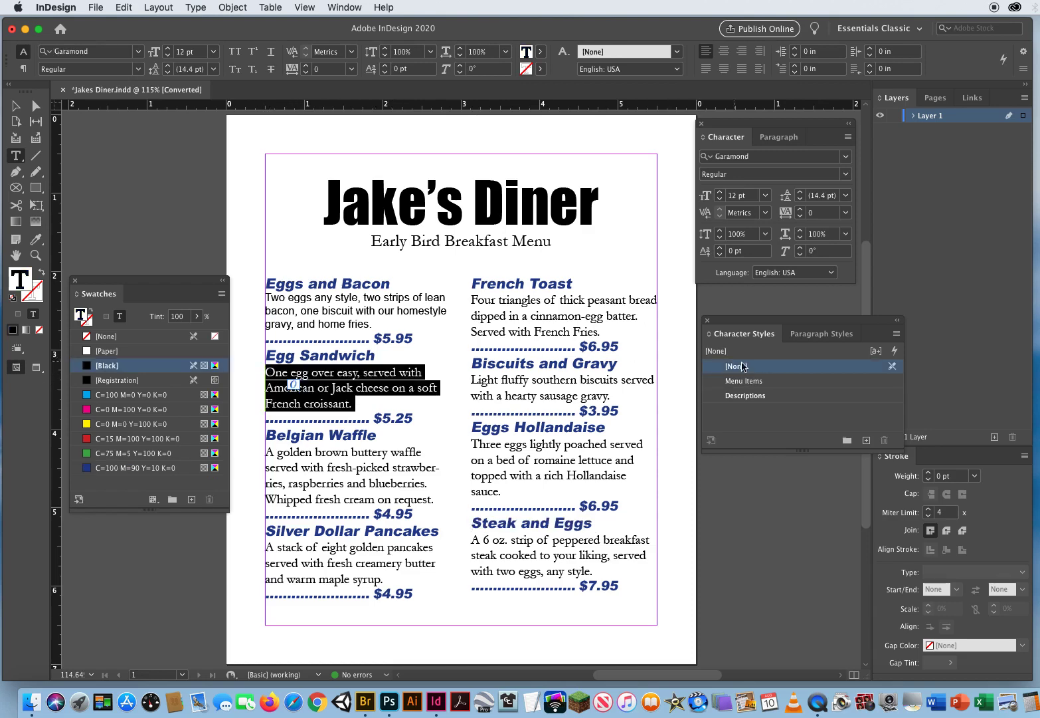
click(761, 396)
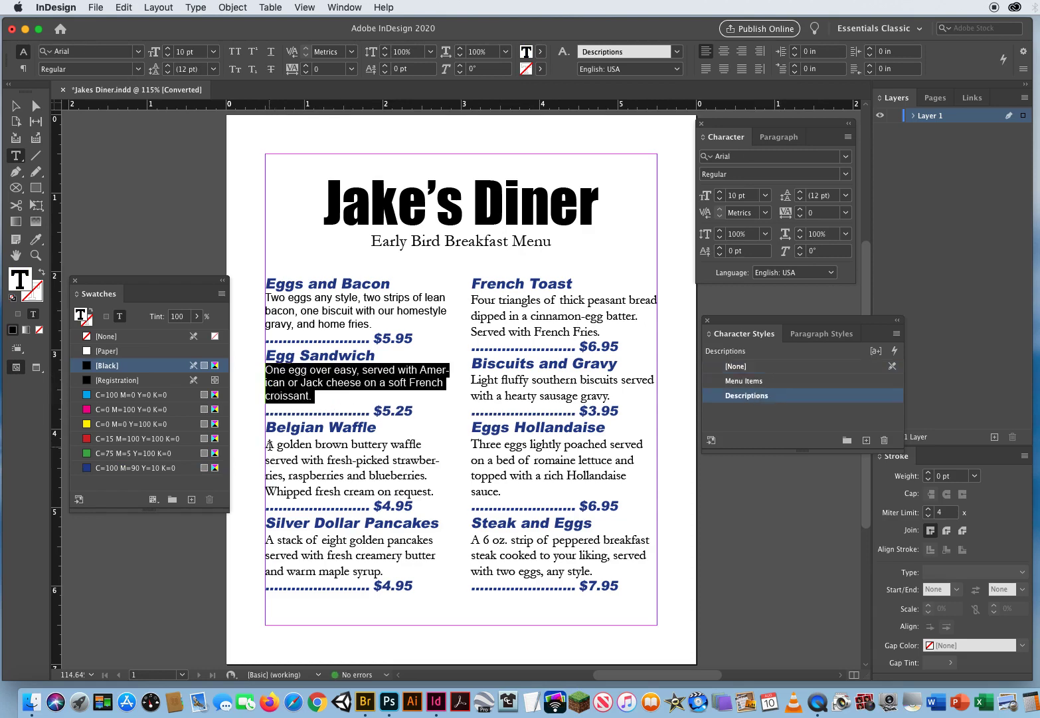
triple_click(269, 444)
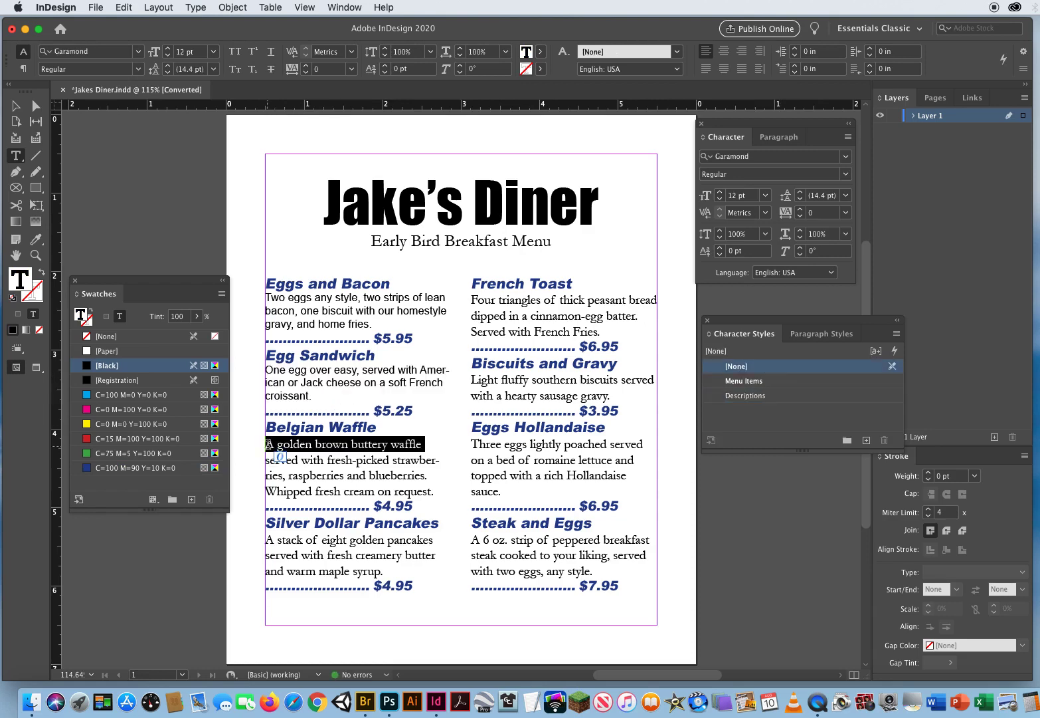
click(269, 444)
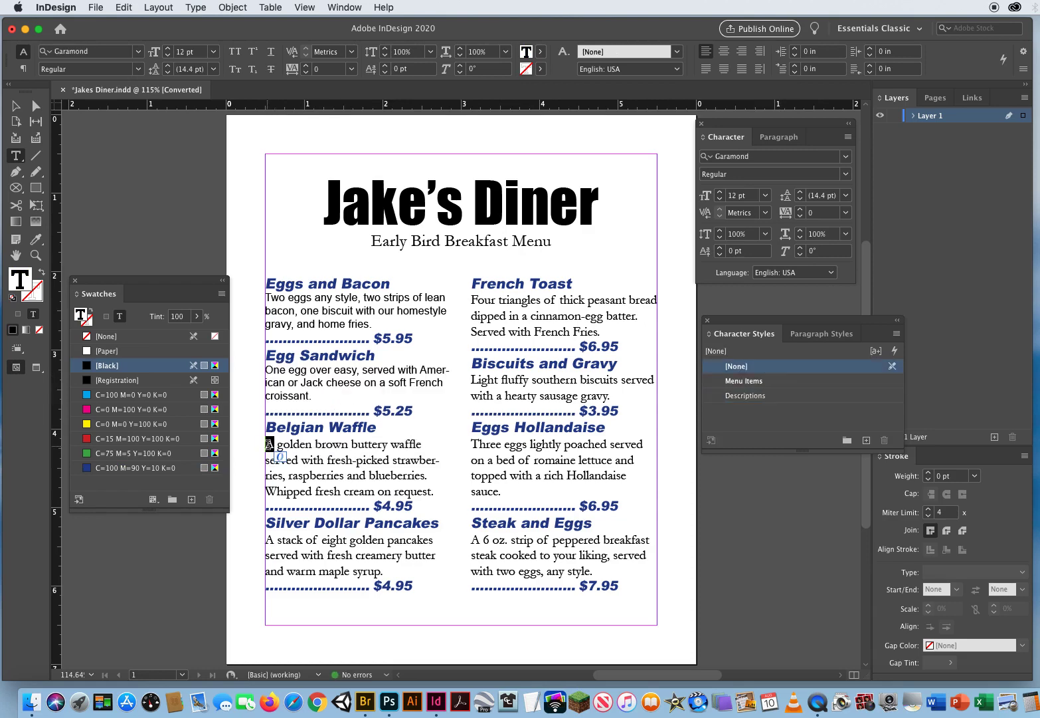
click(746, 395)
click(269, 530)
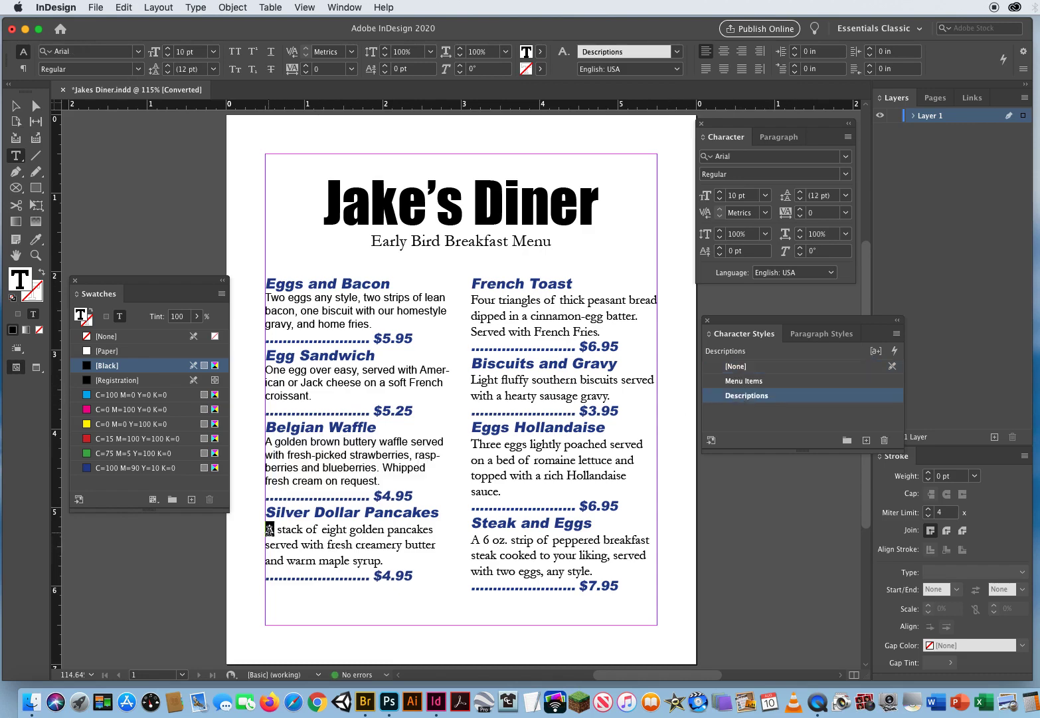
triple_click(269, 529)
click(758, 397)
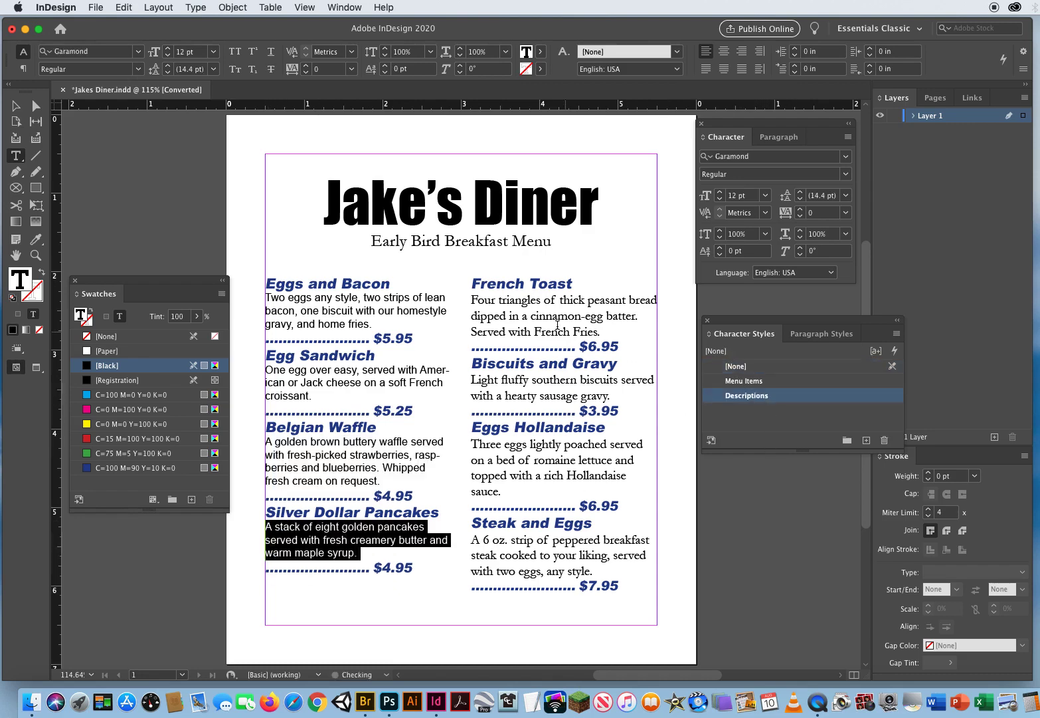
Step: Apply the Descriptions character style to the French Toast and Biscuits and Gravy description paragraphs
triple_click(480, 300)
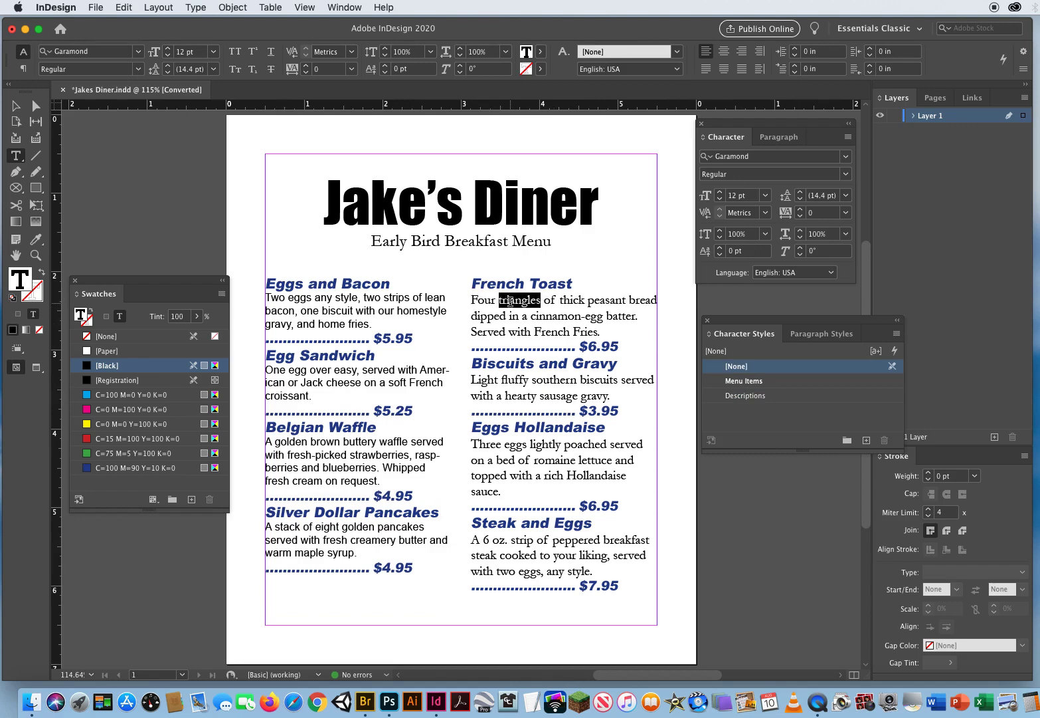
triple_click(510, 302)
click(742, 397)
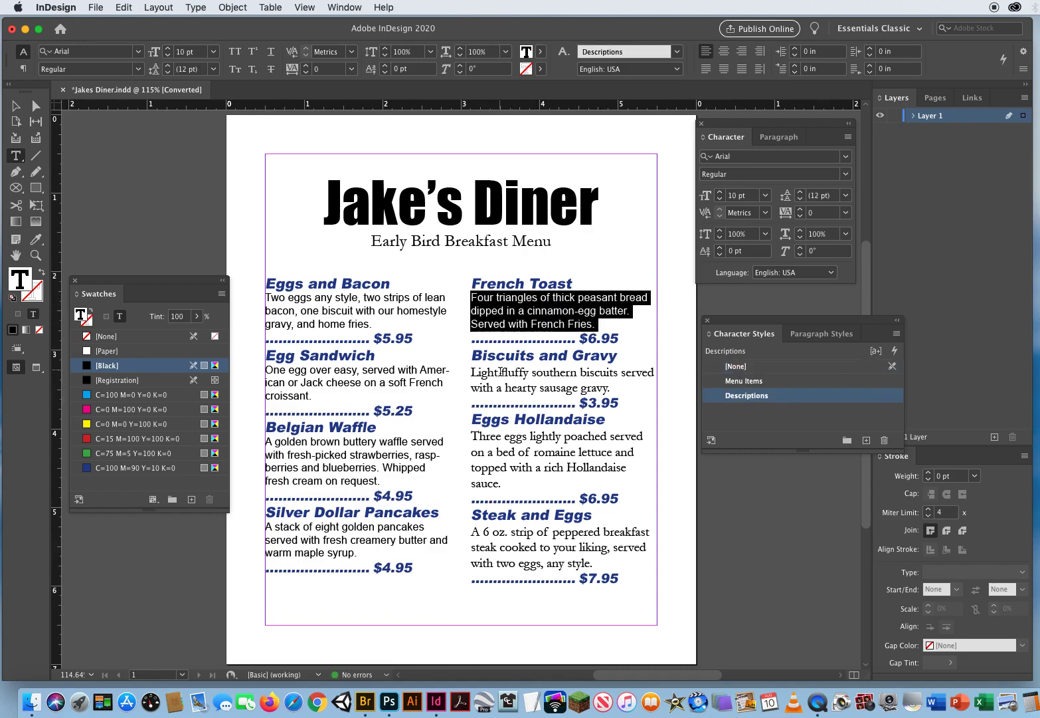
click(500, 372)
triple_click(500, 372)
click(744, 395)
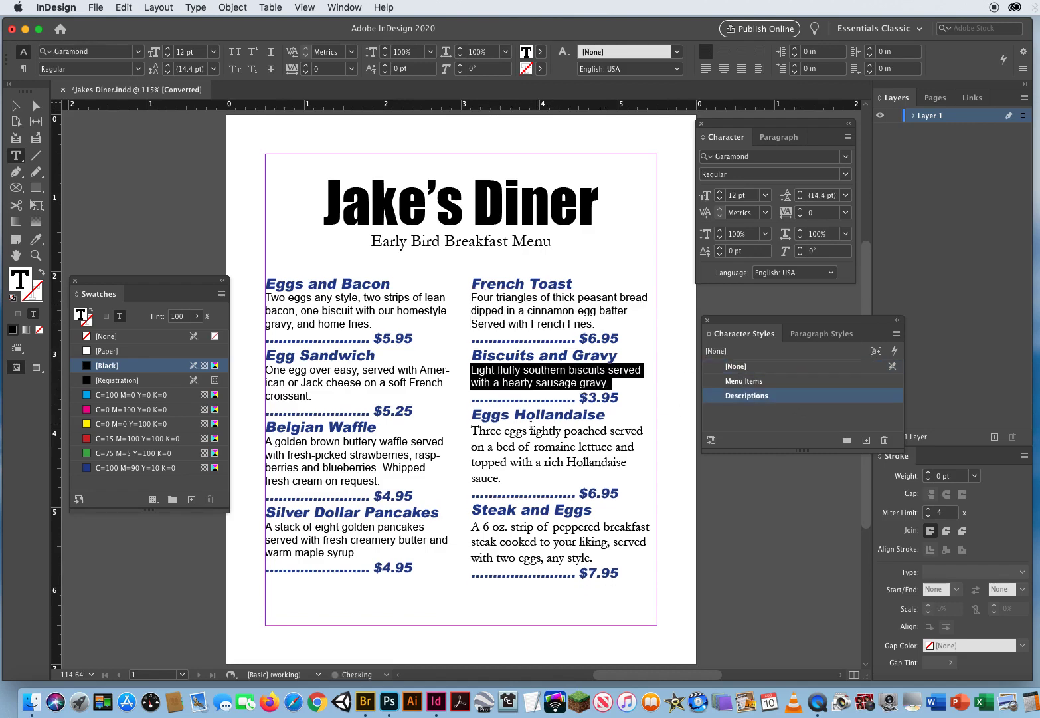
Step: Apply the Descriptions character style to the Eggs Hollandaise and Steak and Eggs description paragraphs
click(517, 432)
triple_click(517, 432)
click(744, 395)
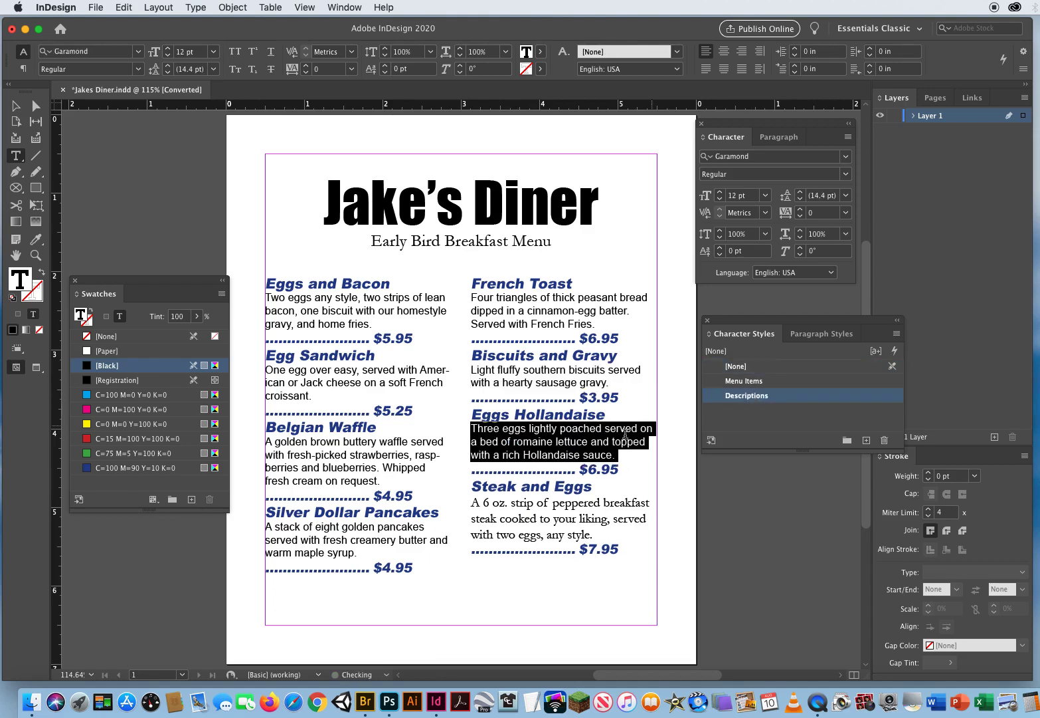
click(510, 502)
triple_click(510, 502)
click(766, 397)
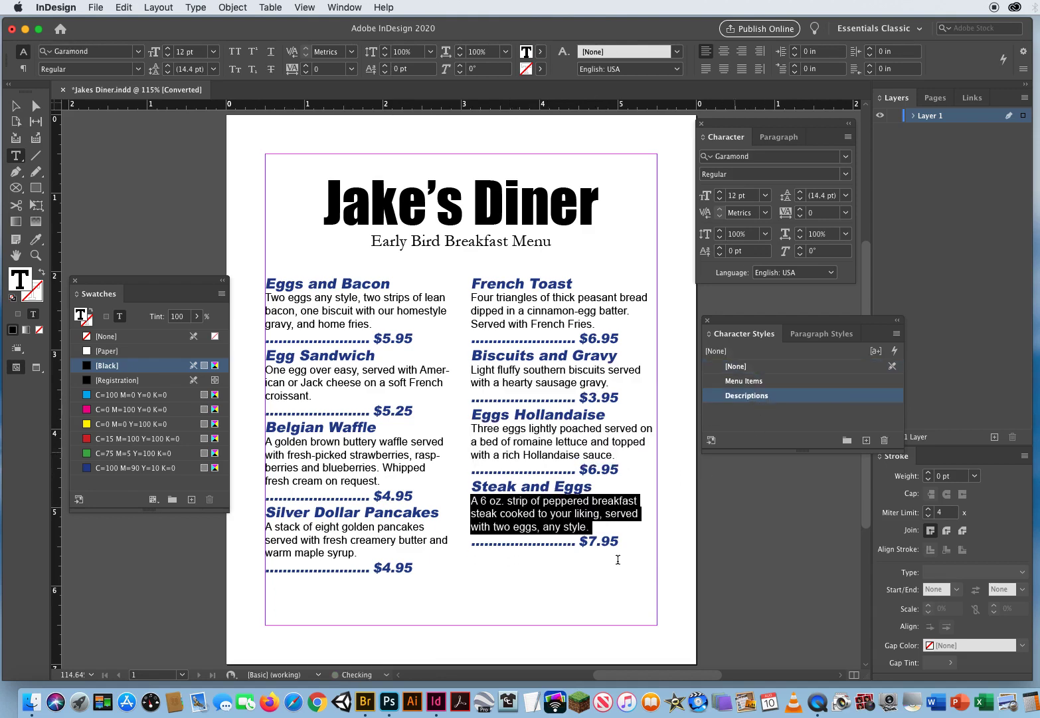
click(16, 107)
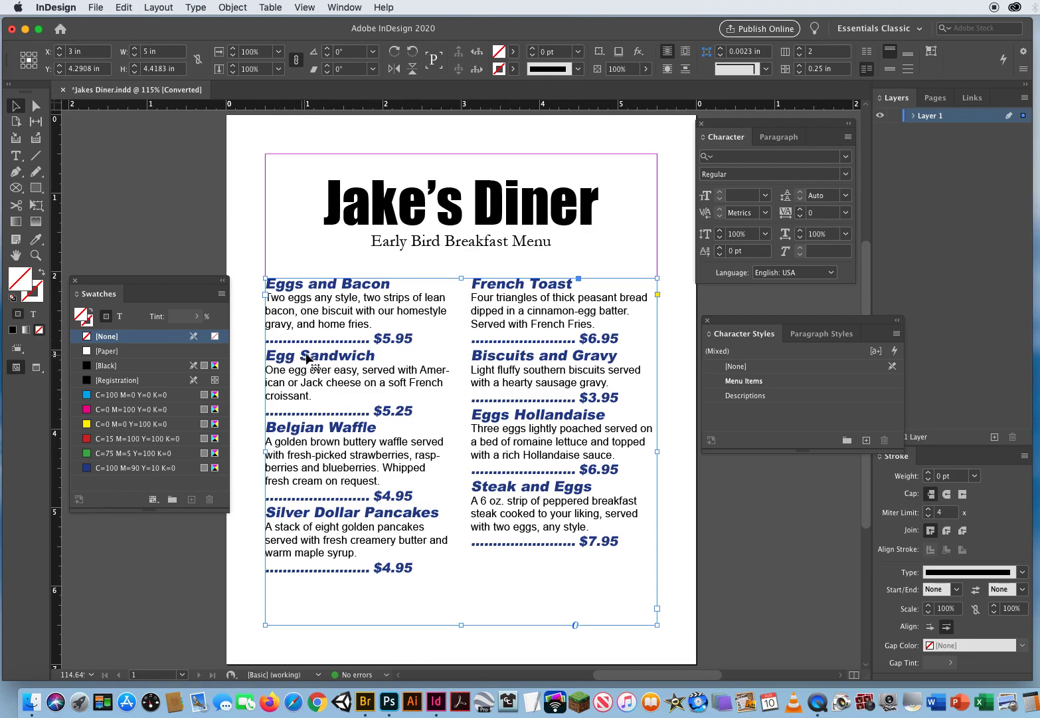
click(769, 384)
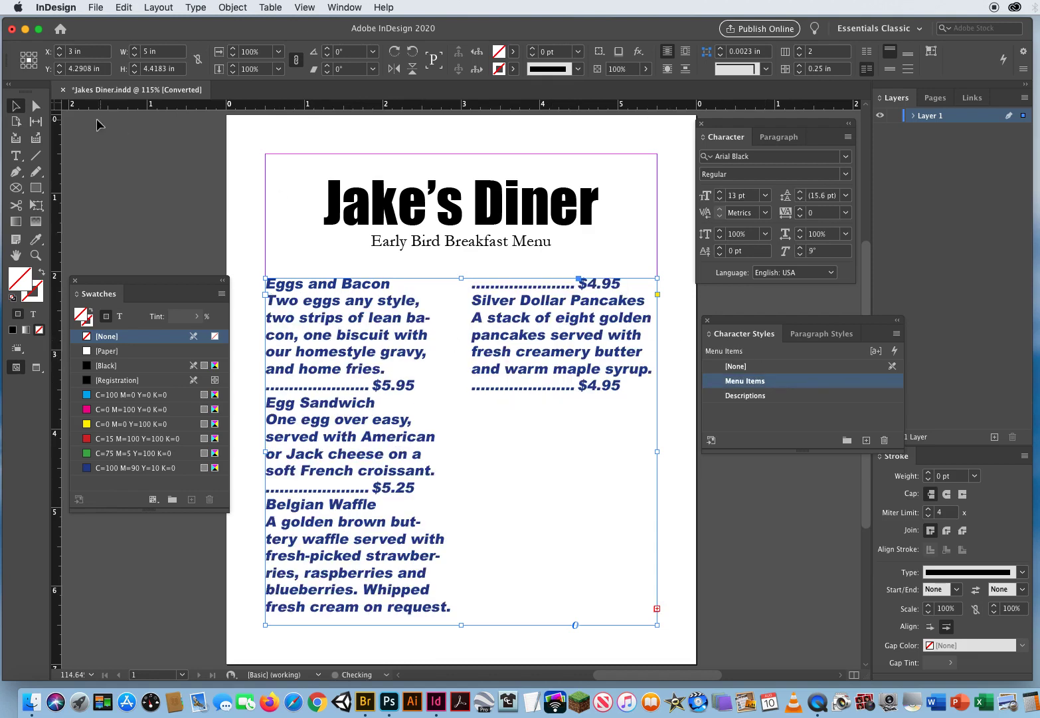
click(250, 206)
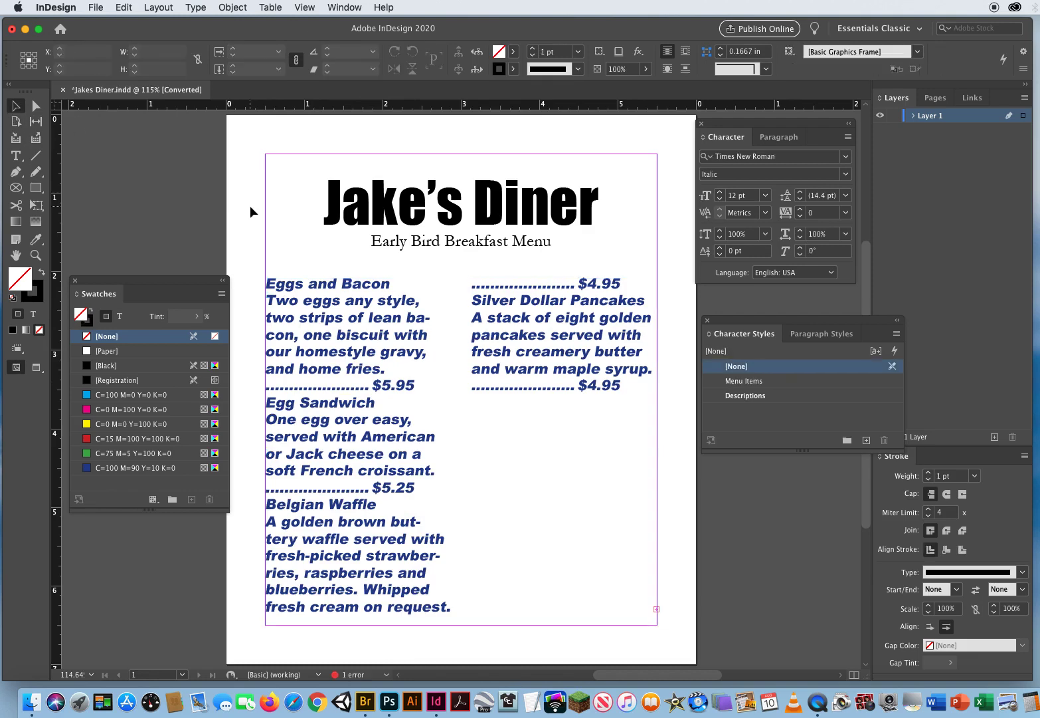
click(127, 8)
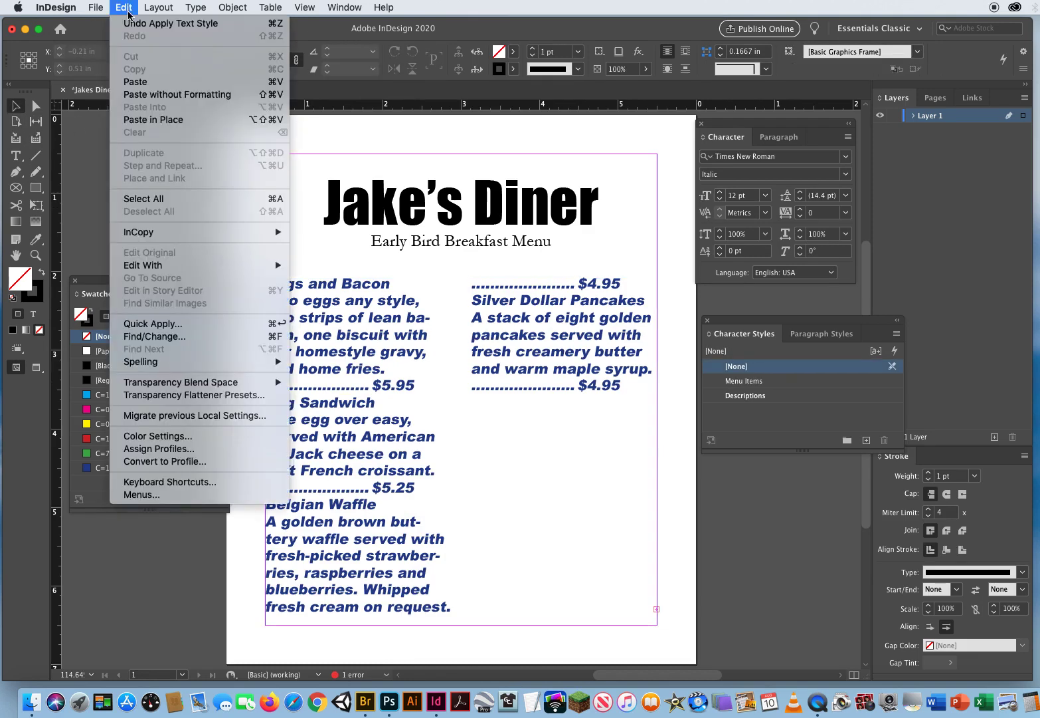
click(156, 21)
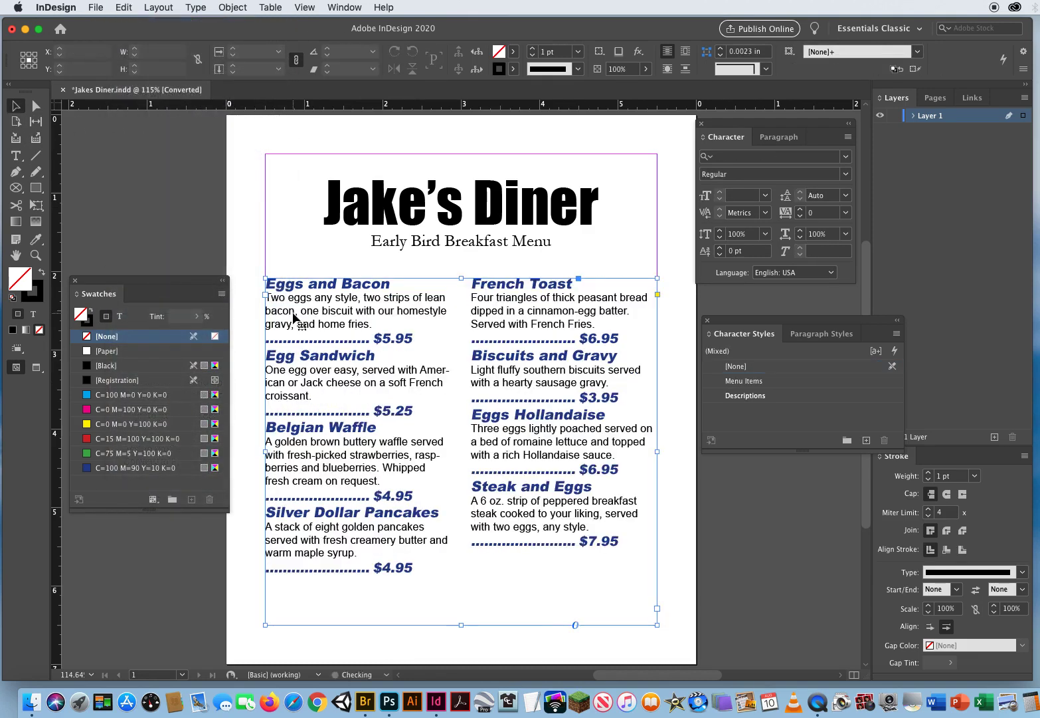
Step: With nothing selected on the page, edit the Menu Items character style and set its leading to 18 pt
click(244, 213)
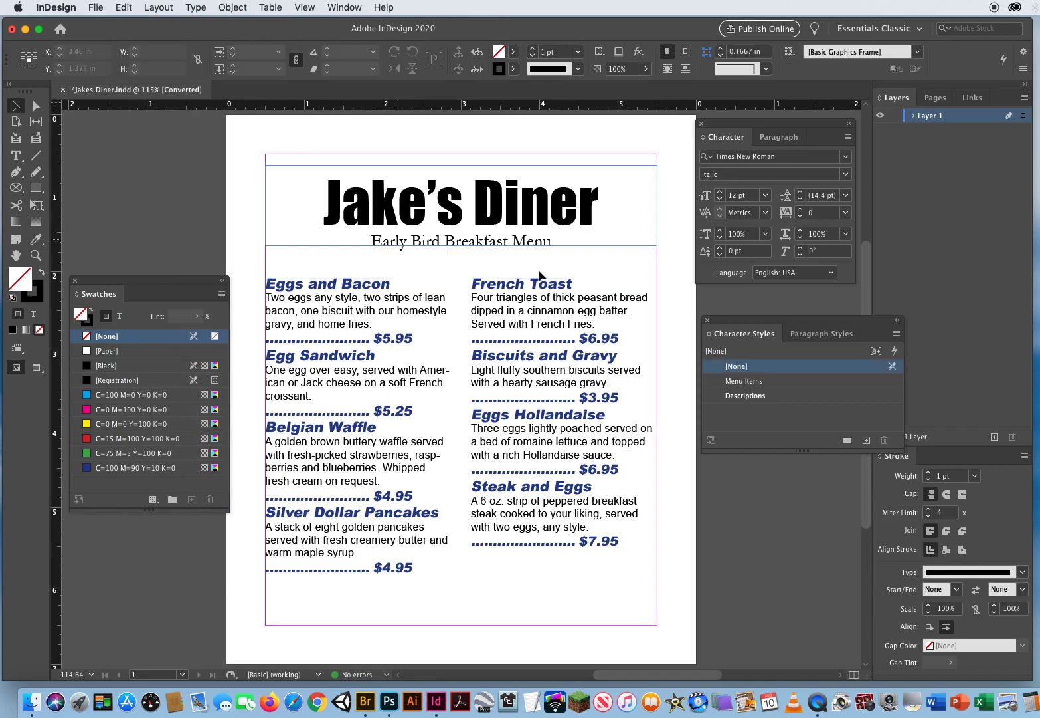
click(772, 383)
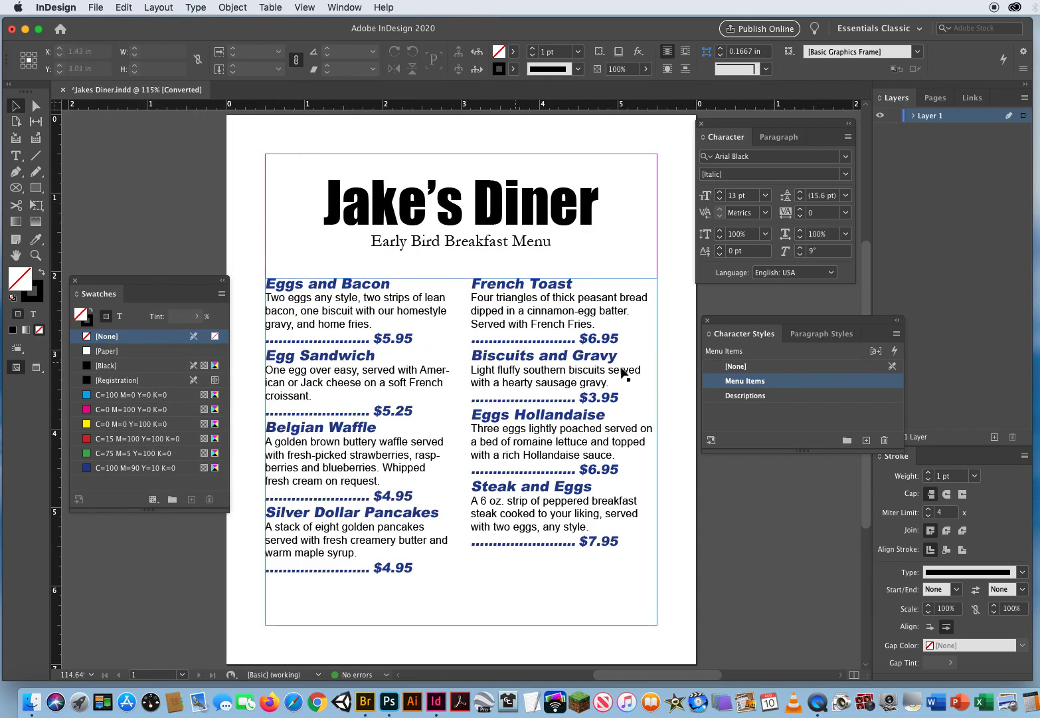
double_click(773, 383)
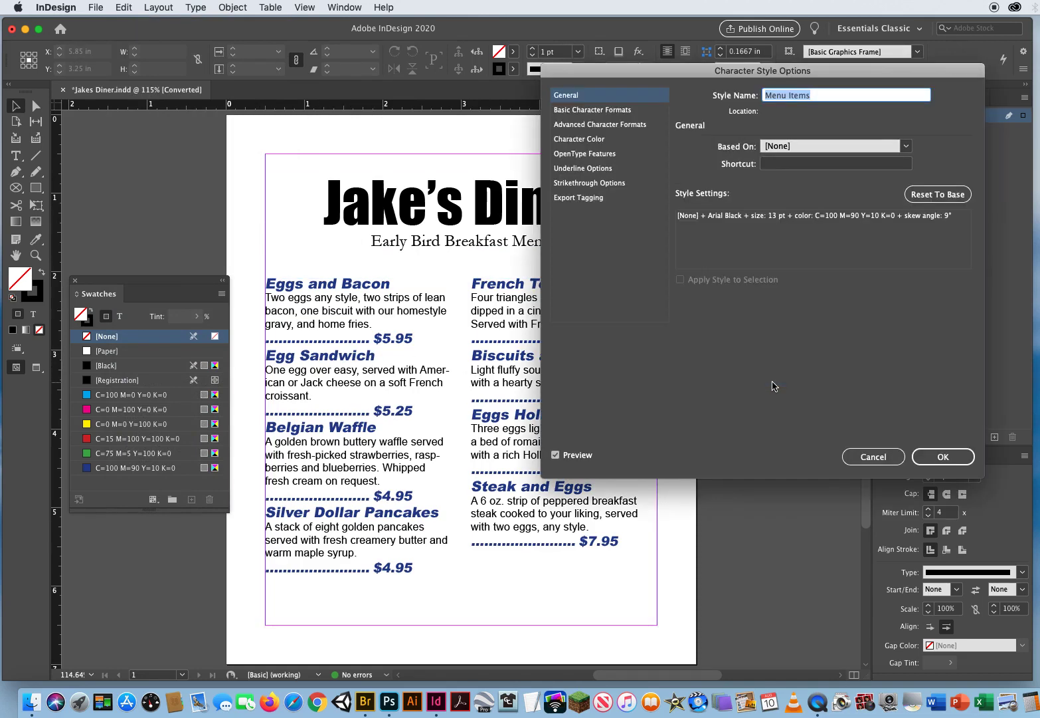
drag(643, 75, 669, 142)
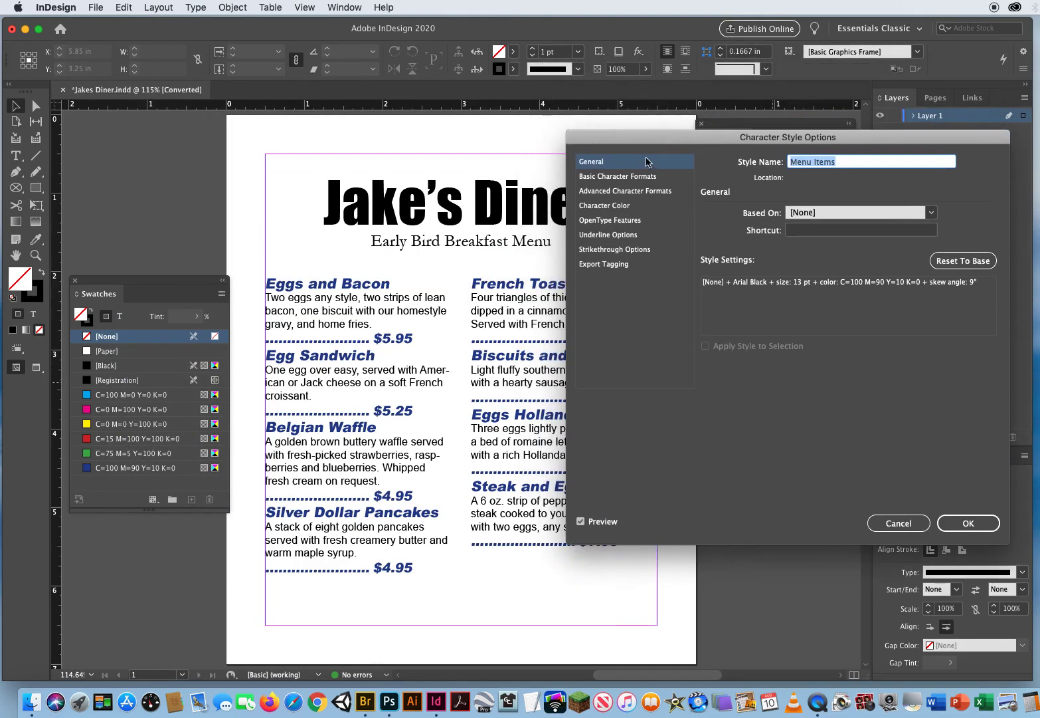
click(619, 177)
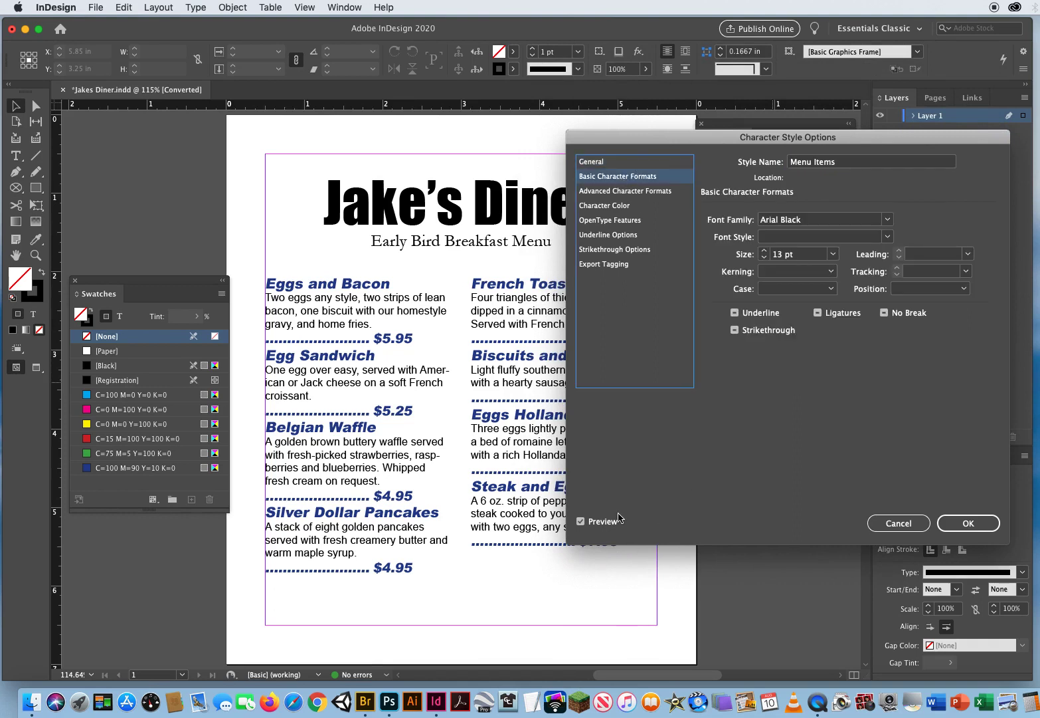
click(930, 254)
drag(717, 136, 728, 125)
drag(821, 244, 730, 243)
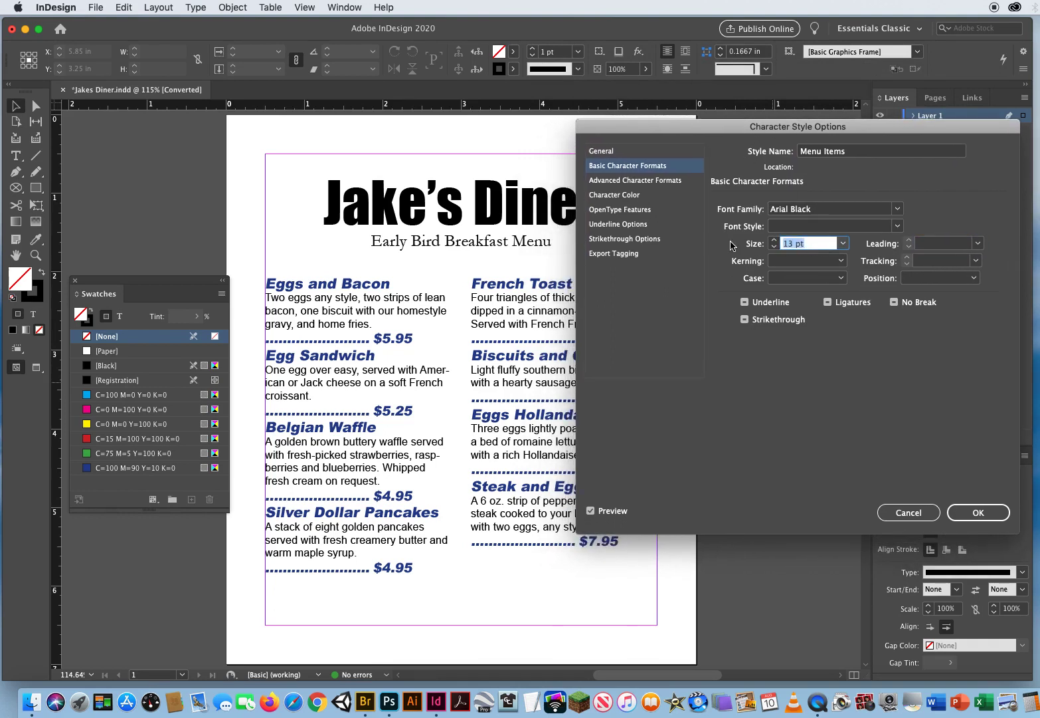
click(974, 245)
click(964, 245)
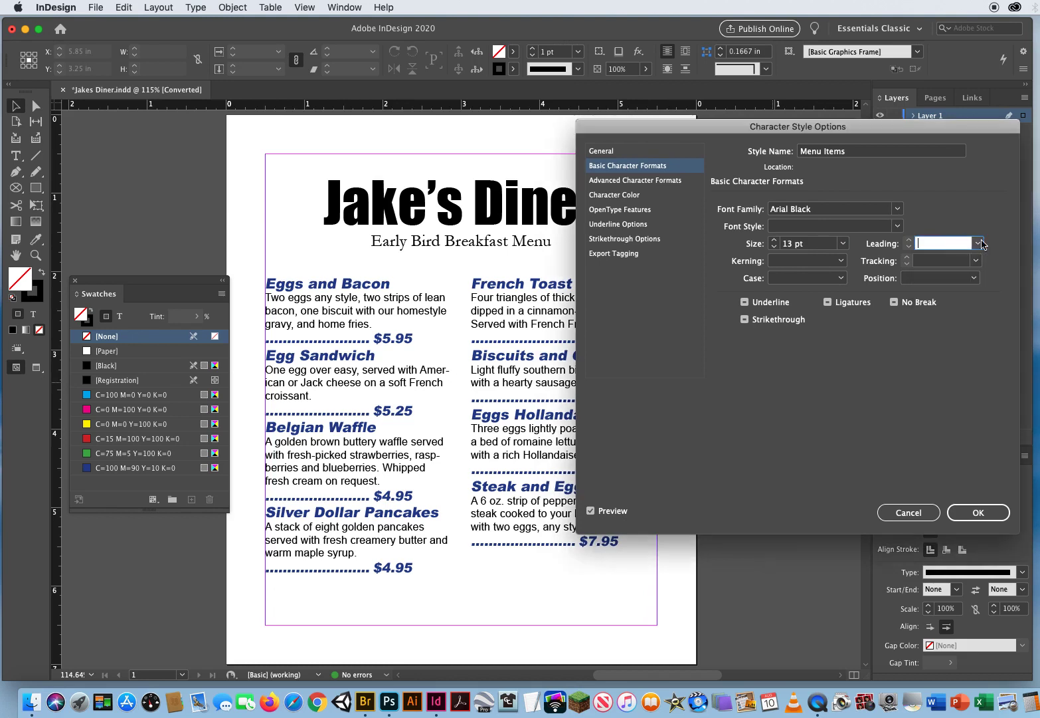
click(978, 243)
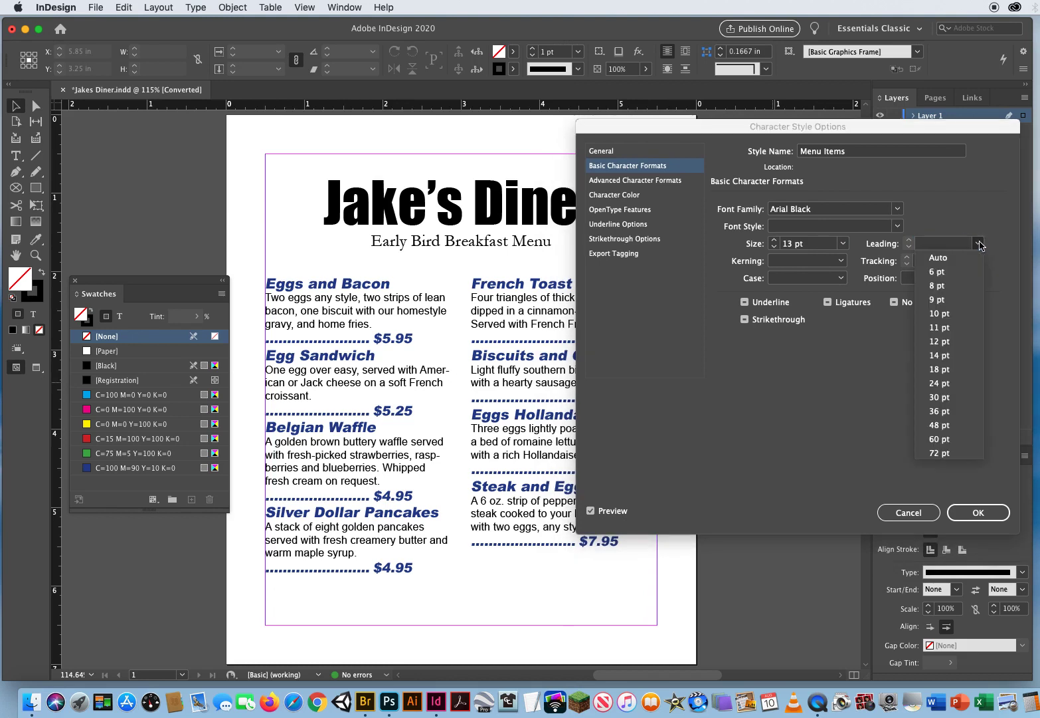
click(947, 369)
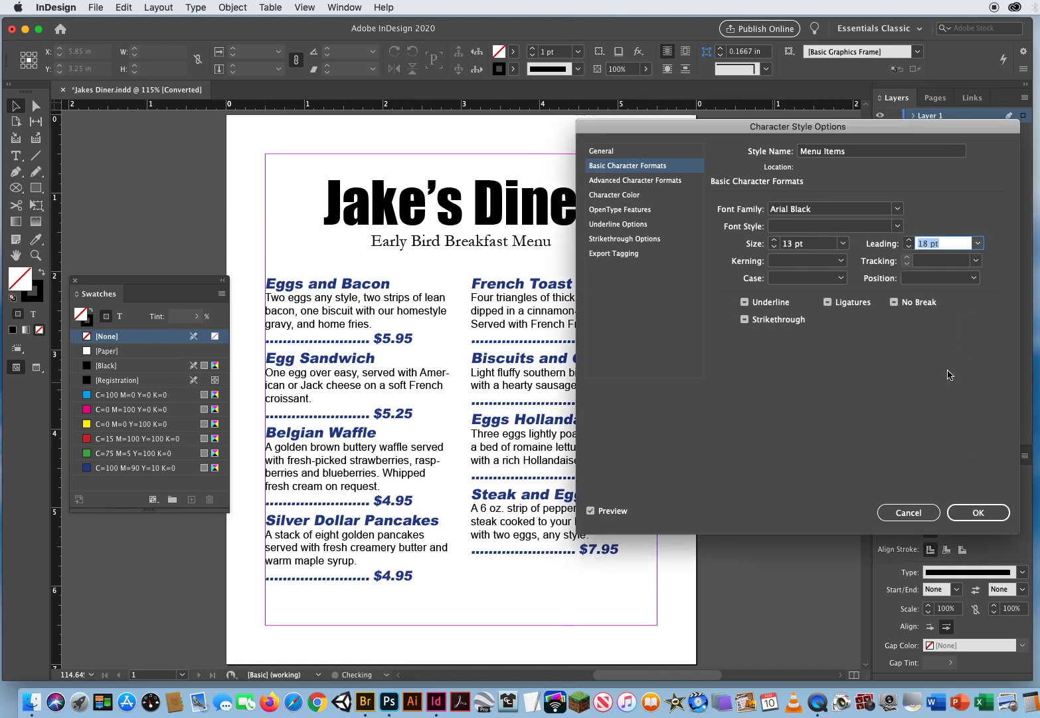
Step: Raise the Menu Items style's leading to 27 pt and save the style changes
click(910, 243)
click(910, 243)
click(910, 243)
click(911, 243)
click(910, 243)
click(910, 243)
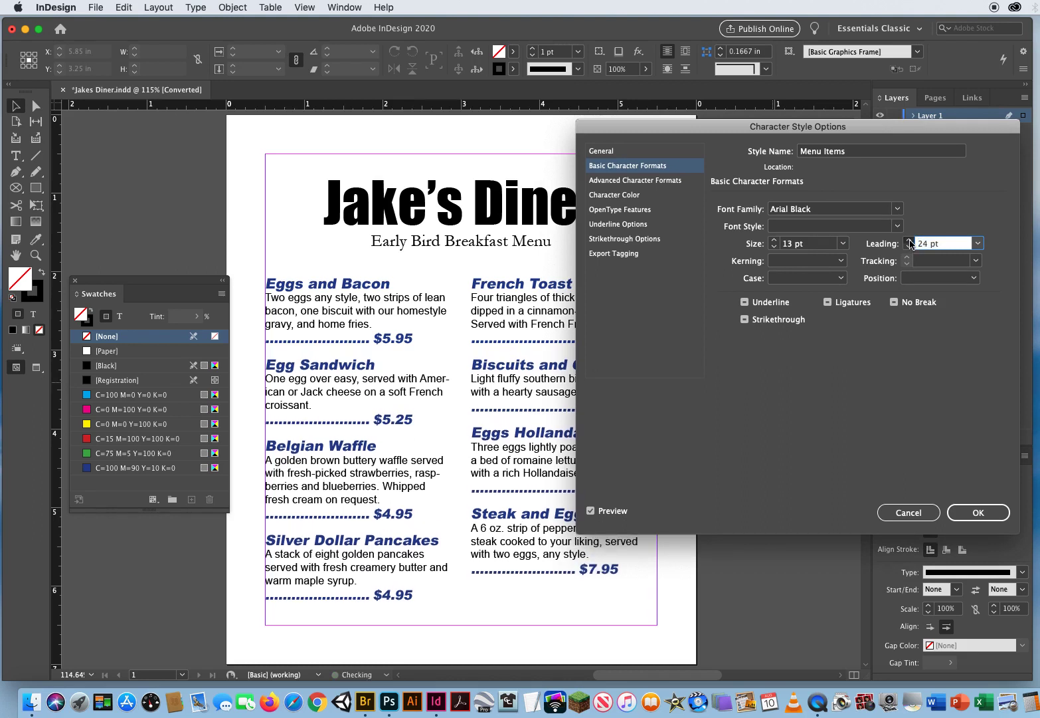
click(910, 243)
click(910, 244)
click(910, 244)
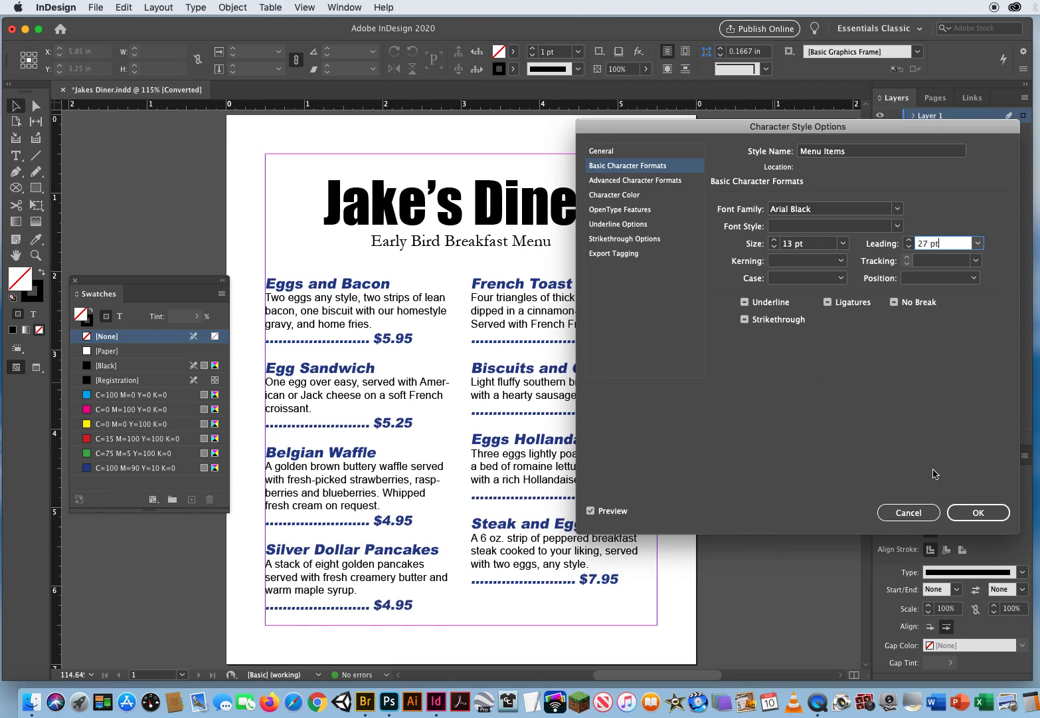
click(977, 512)
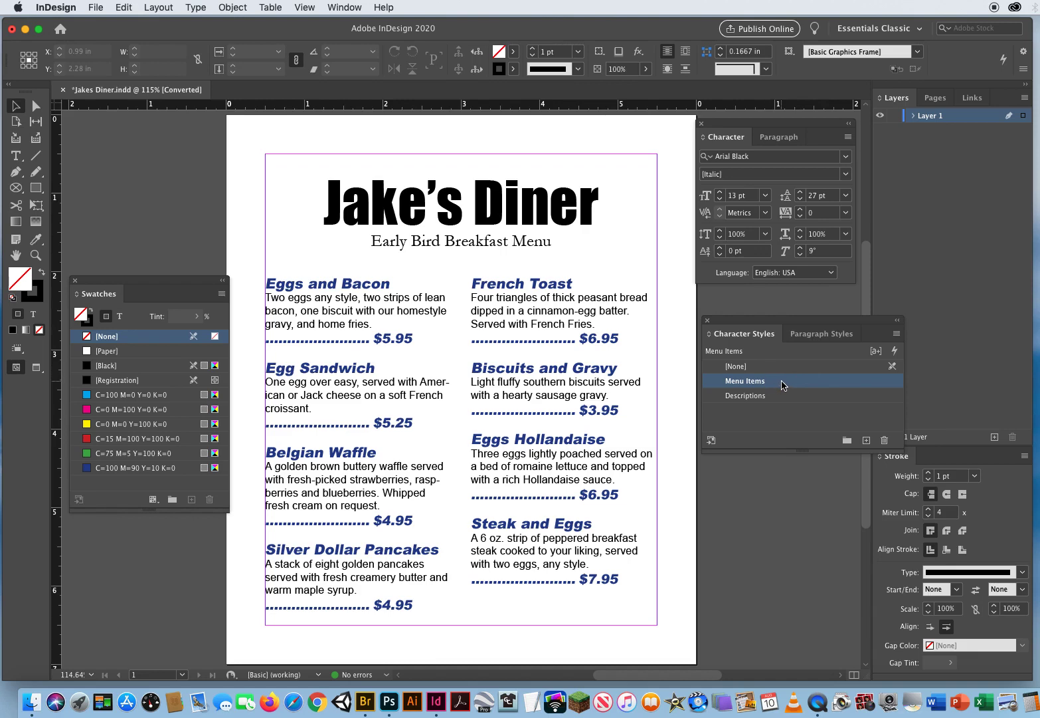
Step: Change the Menu Items character style's color to the red swatch C=15 M=100 Y=100 K=0 and save the style
double_click(745, 381)
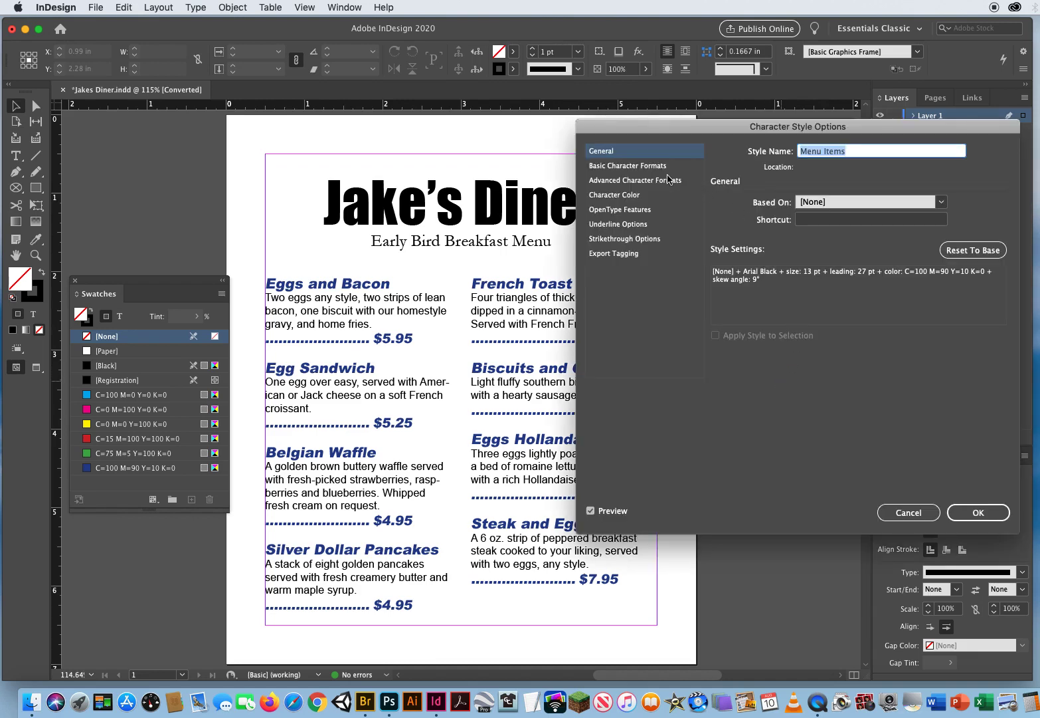
click(614, 196)
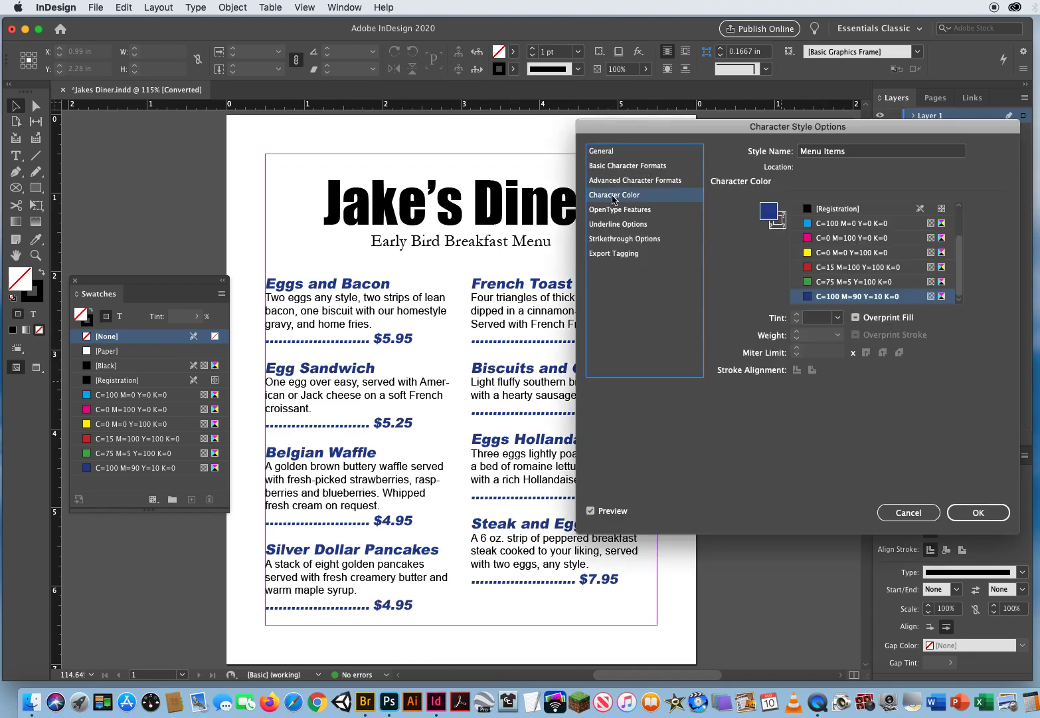
click(851, 268)
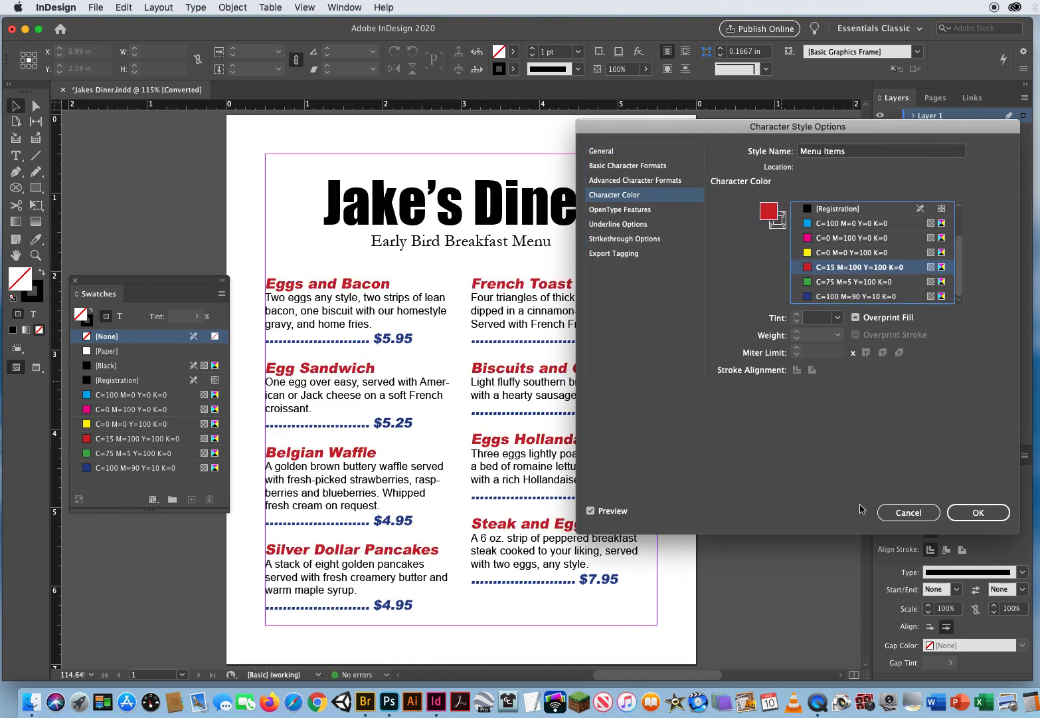
click(955, 510)
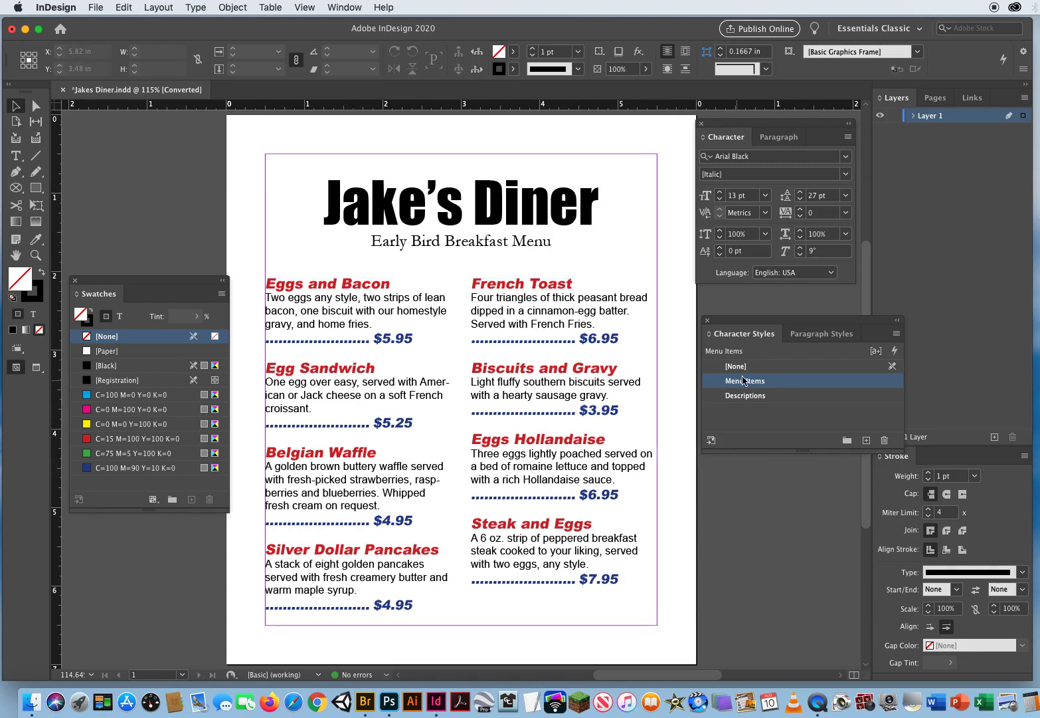
Step: Edit the Prices paragraph style's basic character formats, set its leading to 12 pt and save the style
click(811, 336)
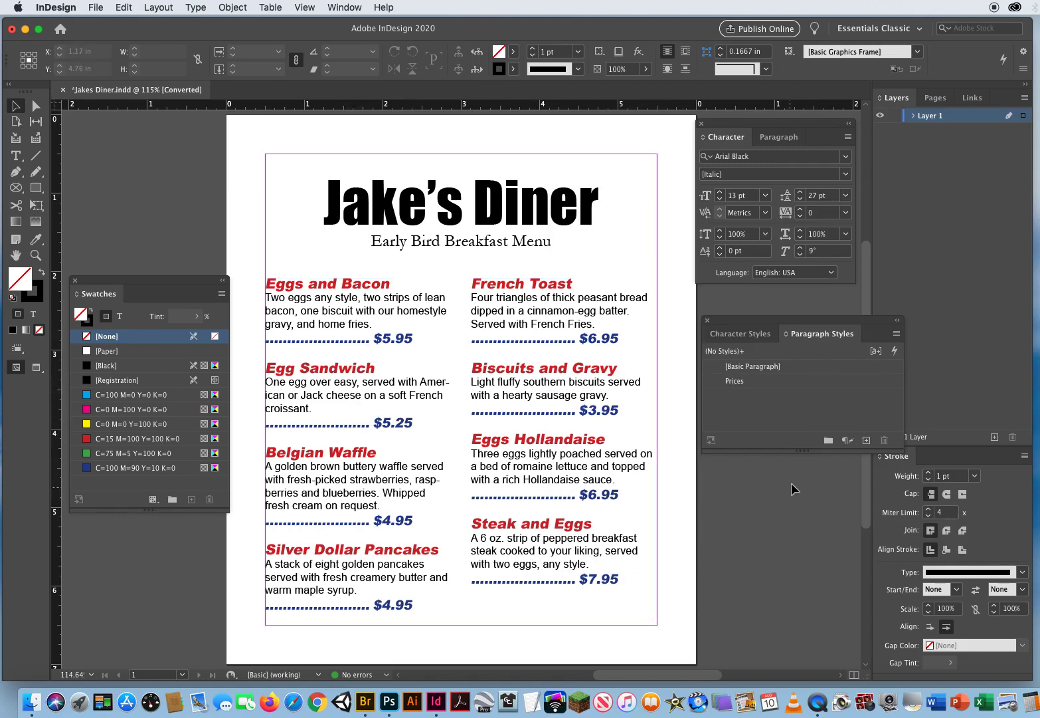
click(769, 386)
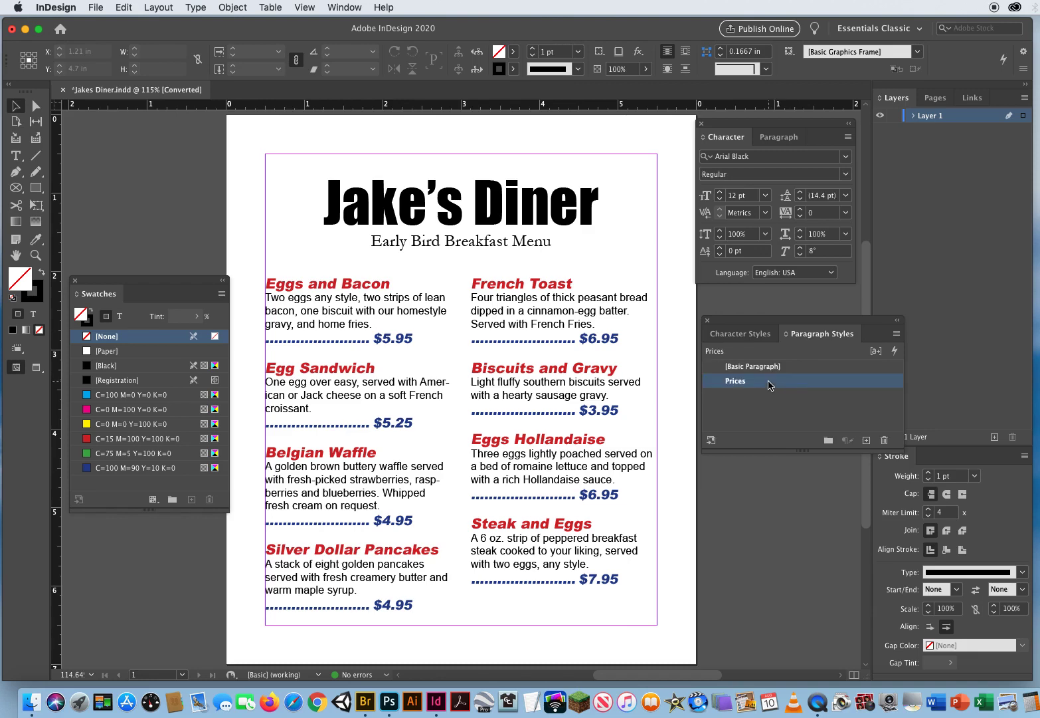
click(805, 386)
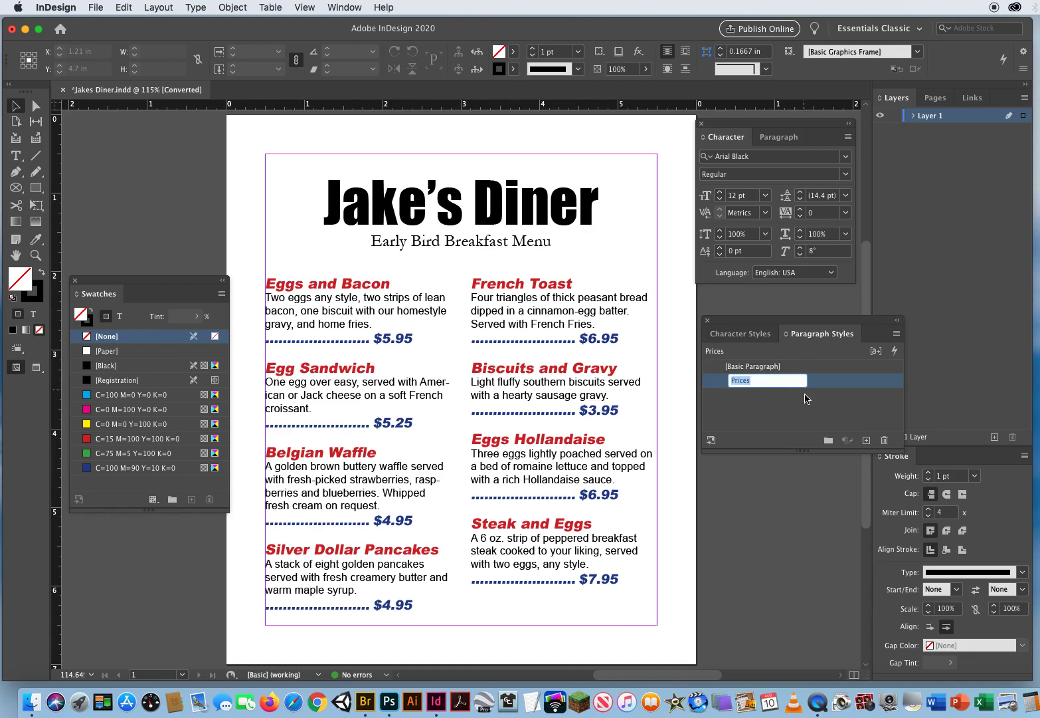
double_click(853, 386)
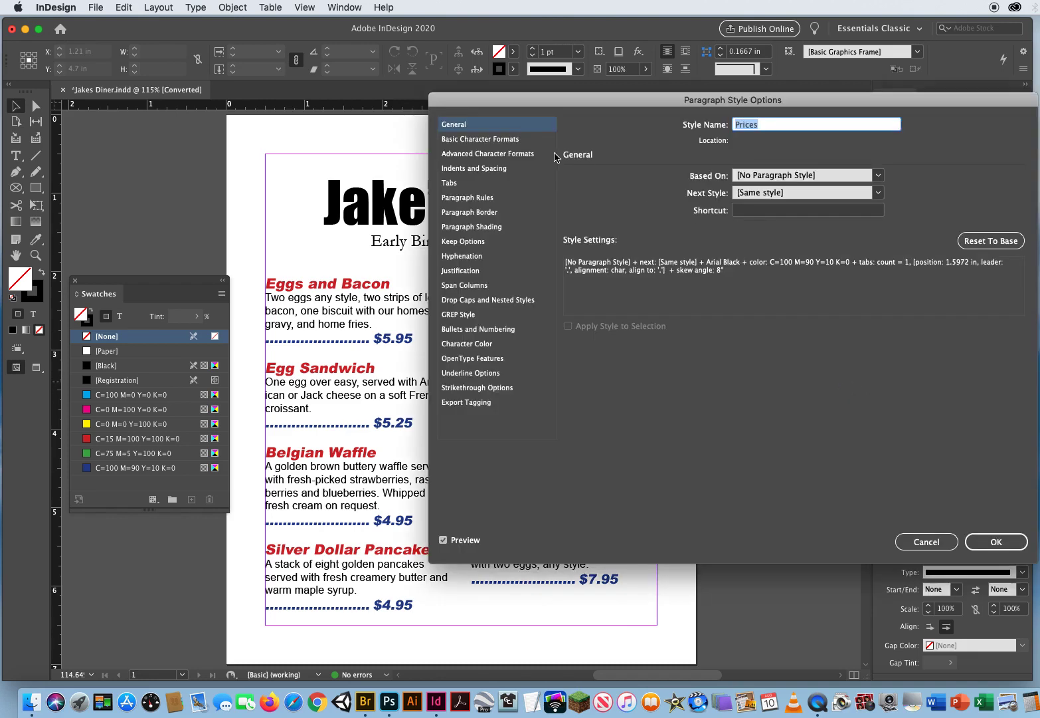
mouse_move(522, 106)
mouse_down()
mouse_move(535, 105)
mouse_move(521, 105)
mouse_up()
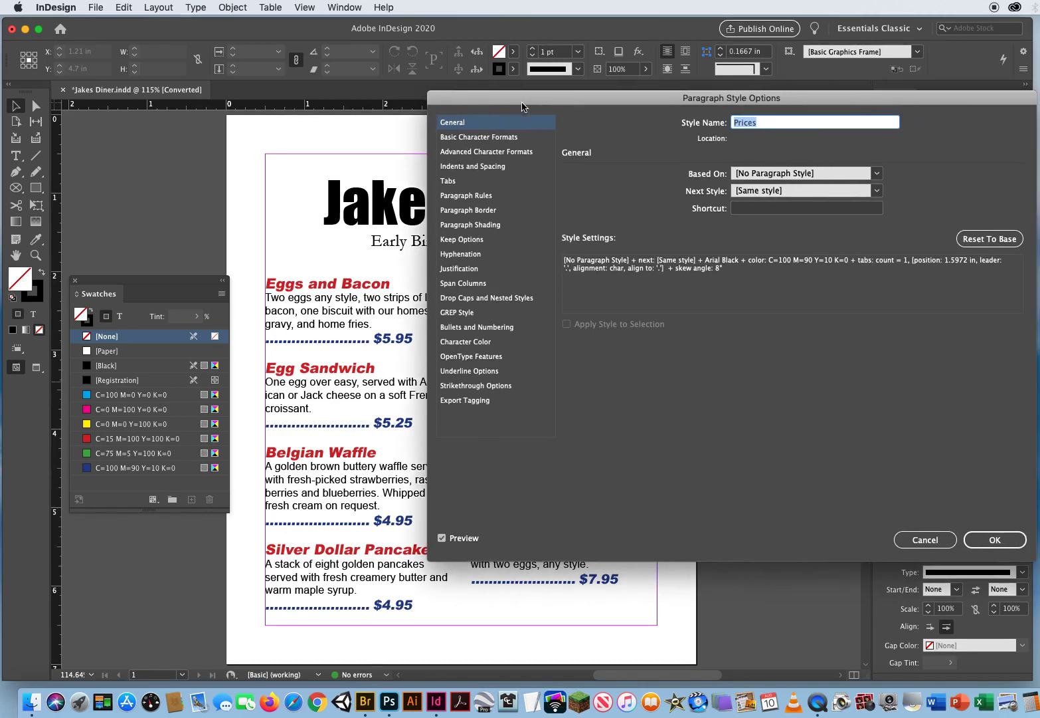
click(514, 141)
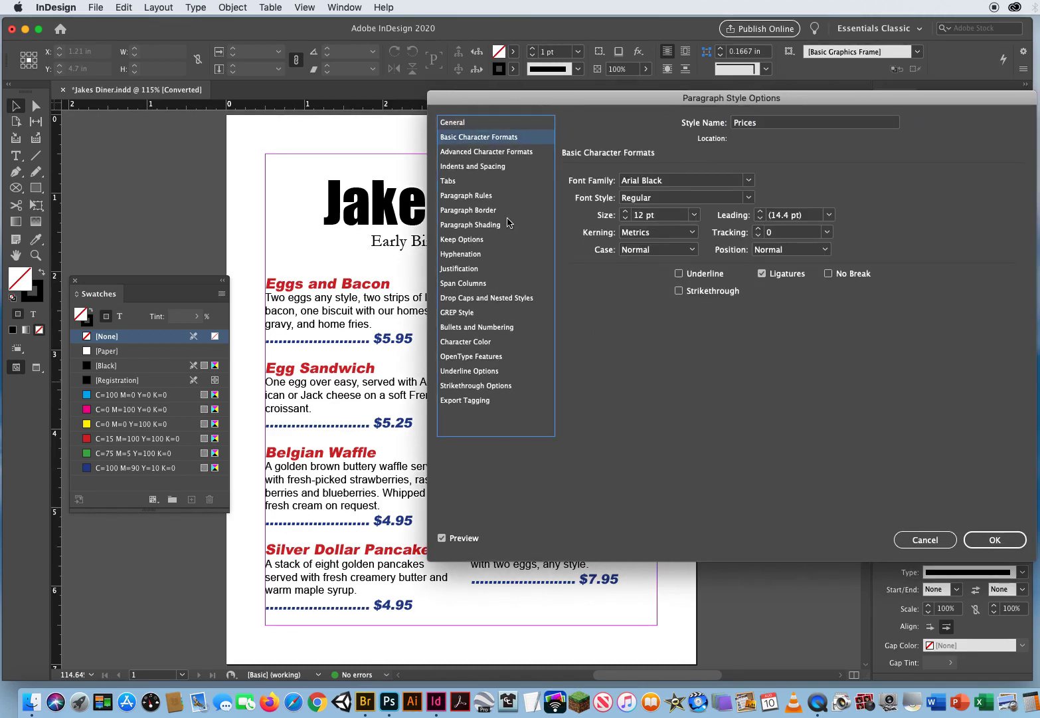
double_click(807, 215)
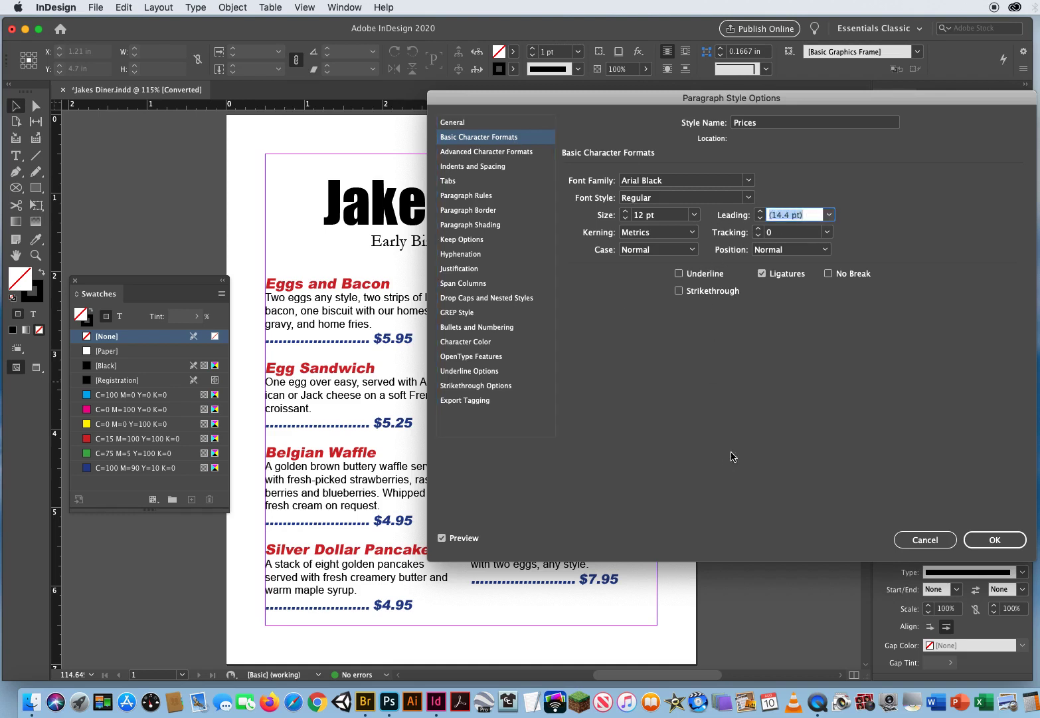
click(760, 219)
click(760, 219)
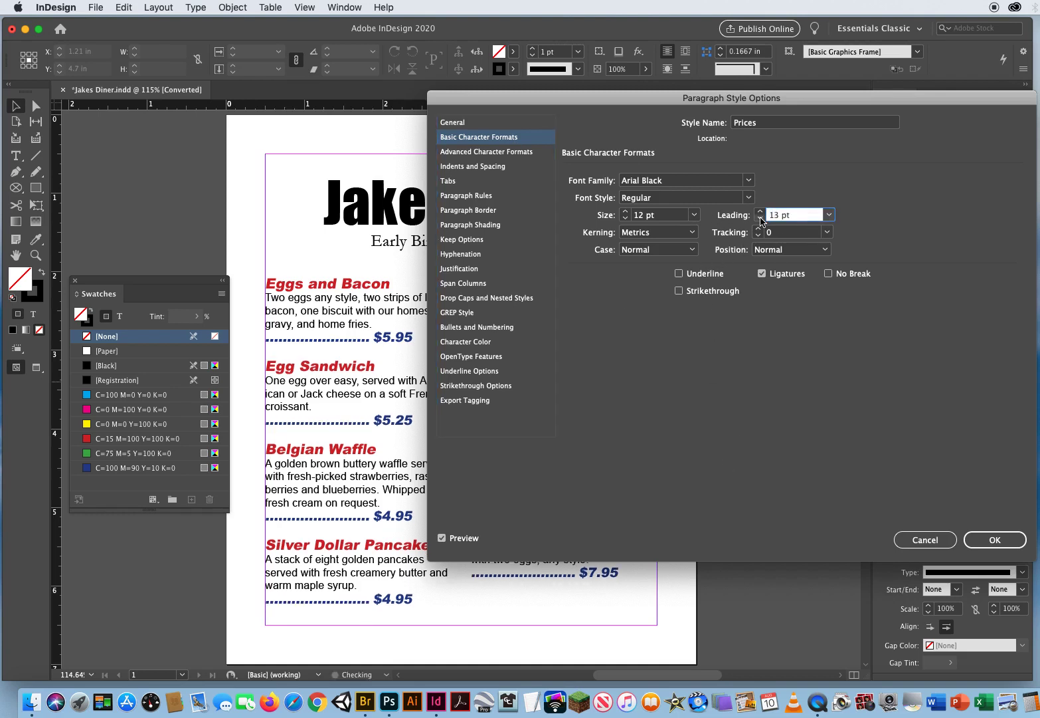
click(760, 218)
click(760, 219)
click(760, 219)
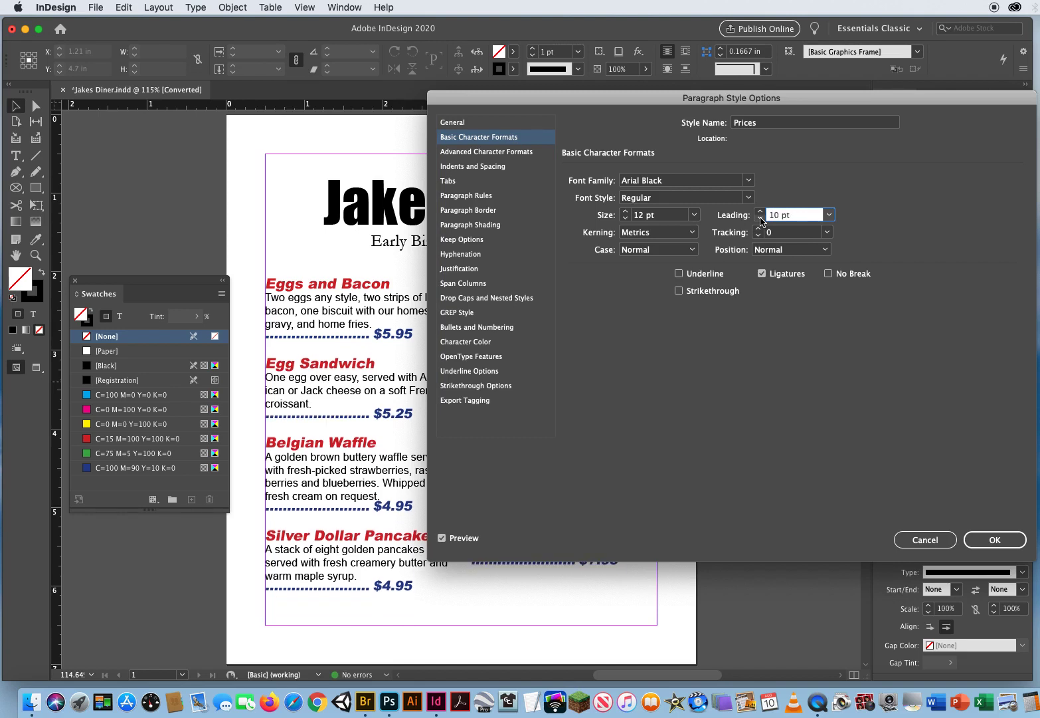
click(760, 211)
click(760, 211)
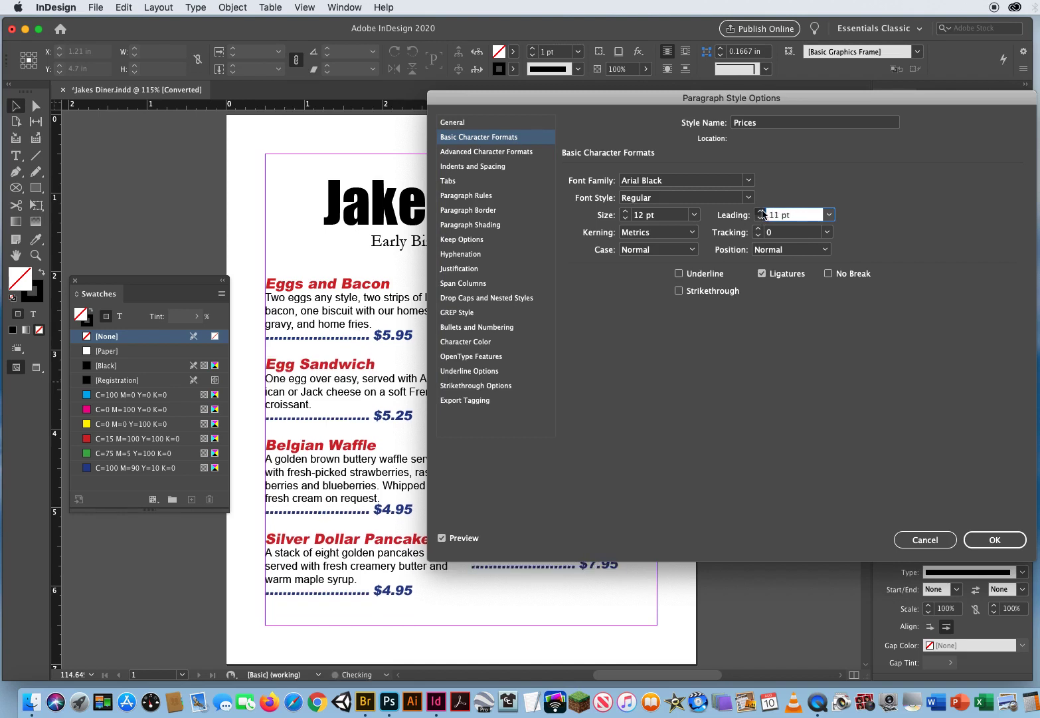
click(984, 536)
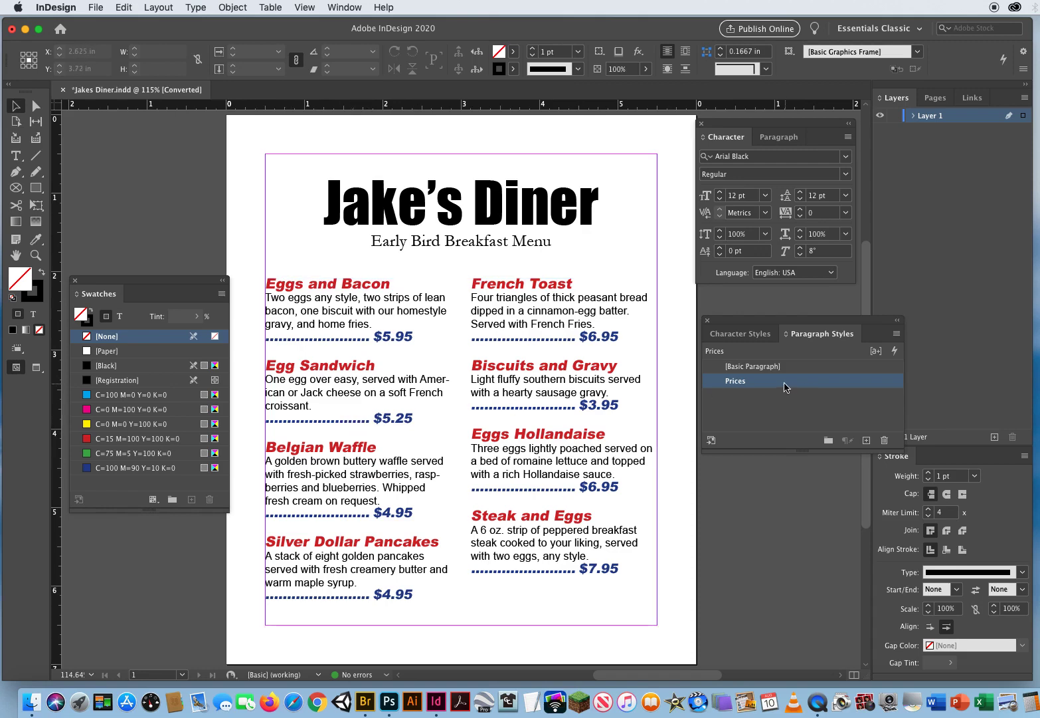
Step: Move the decimal tab stop in the Prices paragraph style to about 1.14 in and save the style
double_click(850, 384)
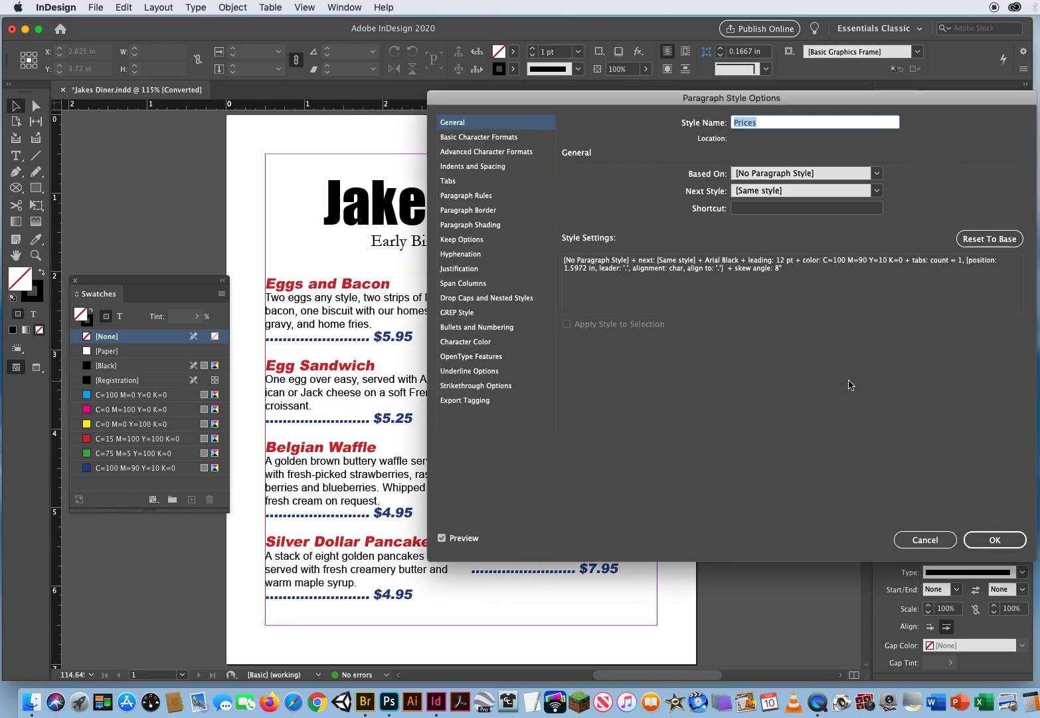
click(475, 187)
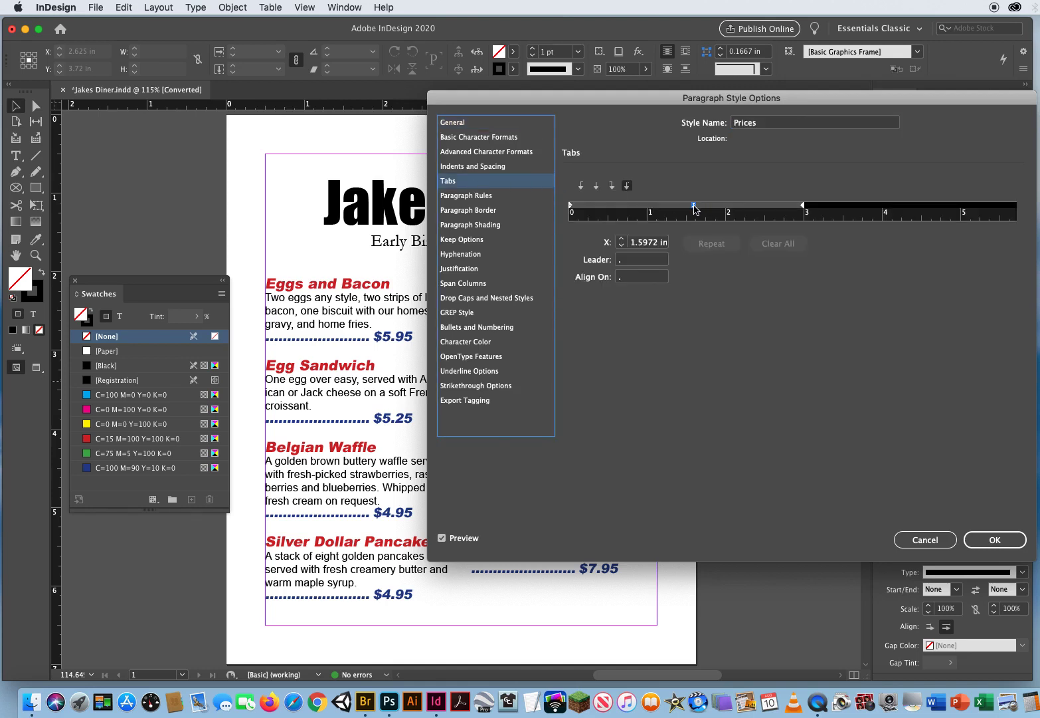
drag(694, 208, 659, 208)
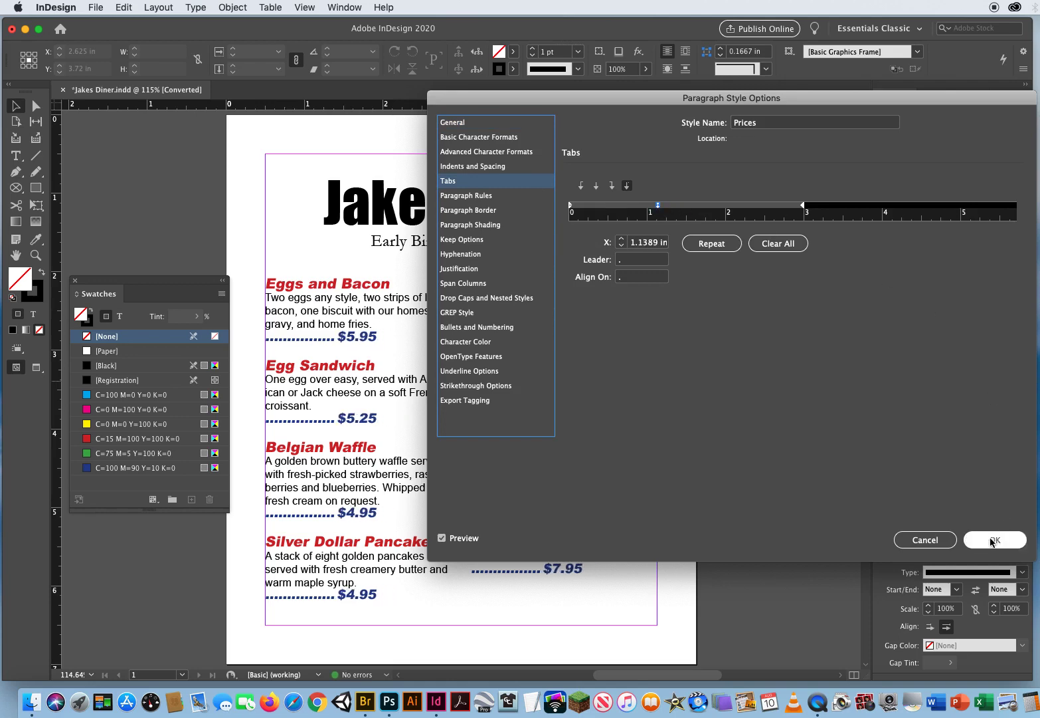
click(995, 539)
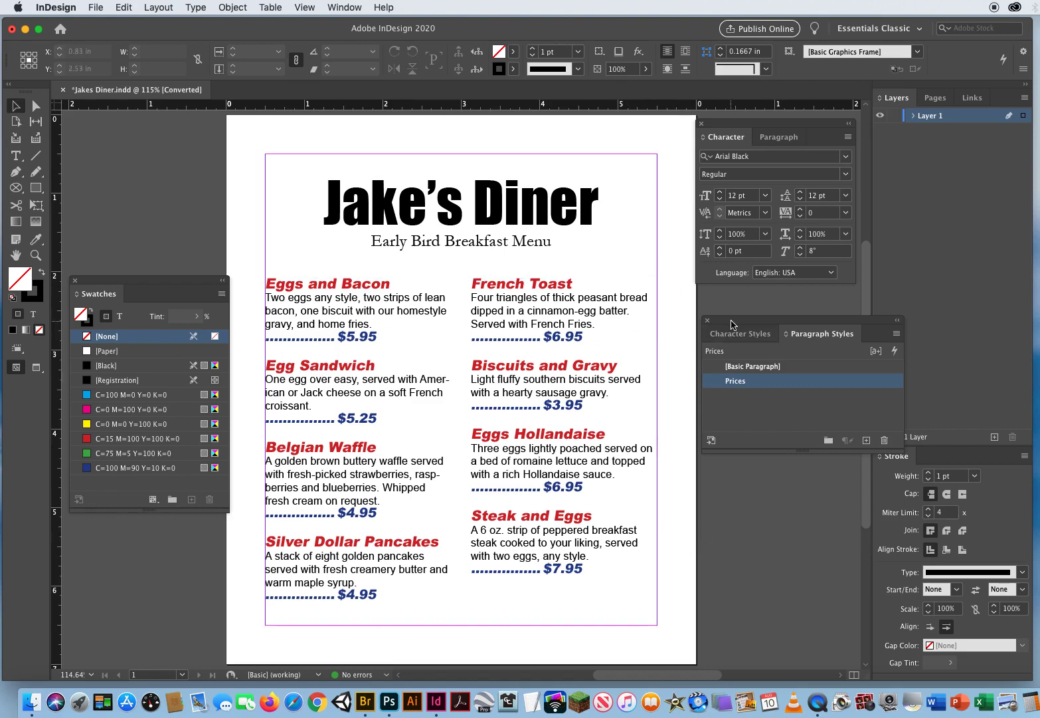
Step: Tidy the workspace by closing the floating styles panel group and docking the Swatches panel between Layers and Stroke
drag(724, 322, 682, 307)
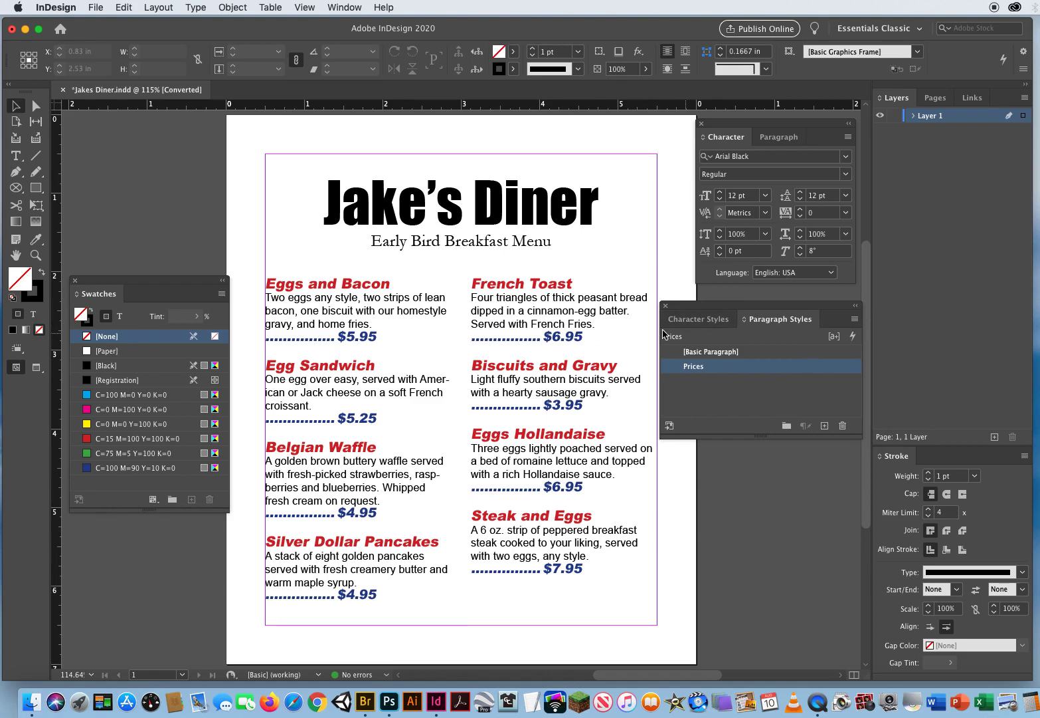
click(664, 308)
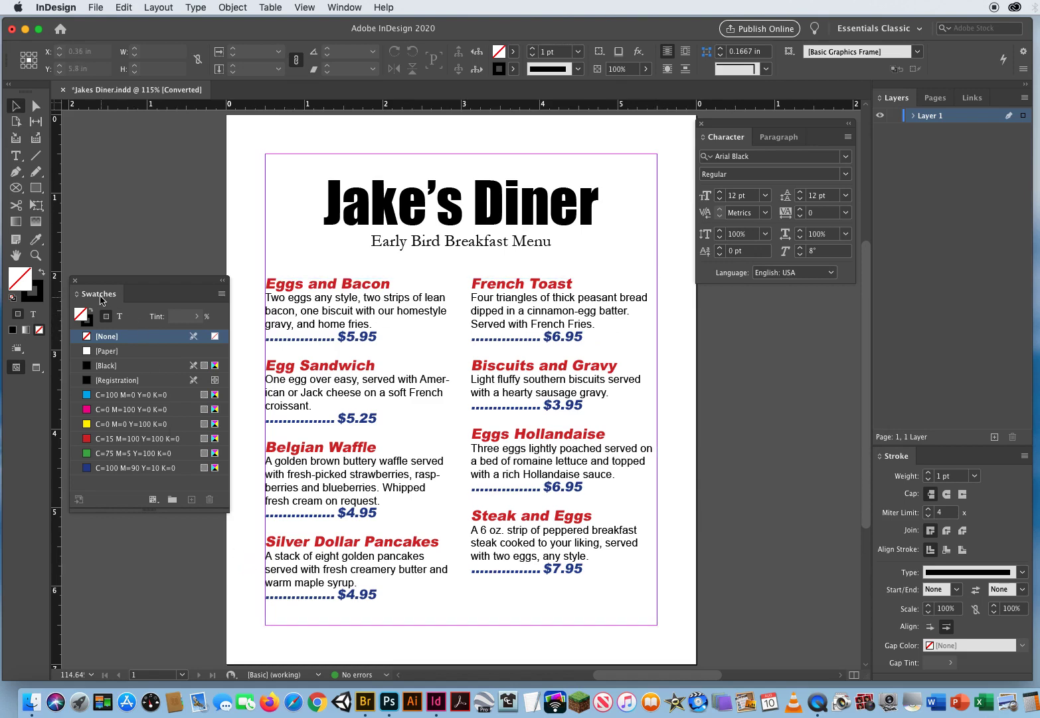
mouse_move(99, 294)
mouse_down()
mouse_move(708, 397)
mouse_move(883, 438)
mouse_move(874, 450)
mouse_up()
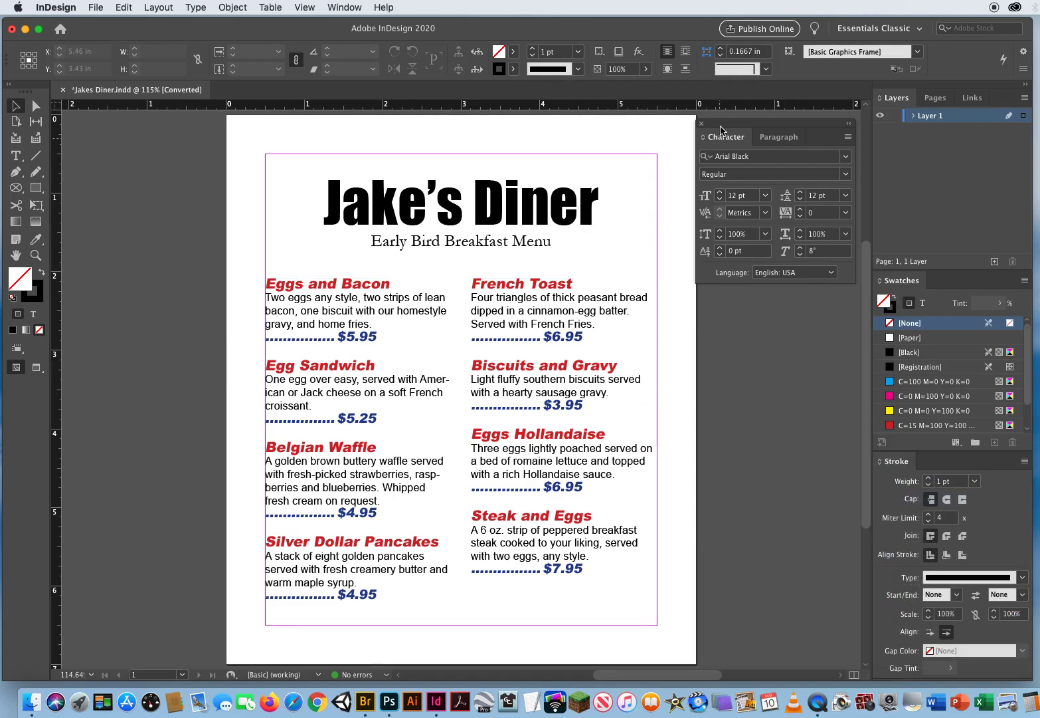
mouse_move(722, 131)
mouse_down()
mouse_move(703, 133)
mouse_move(719, 138)
mouse_up()
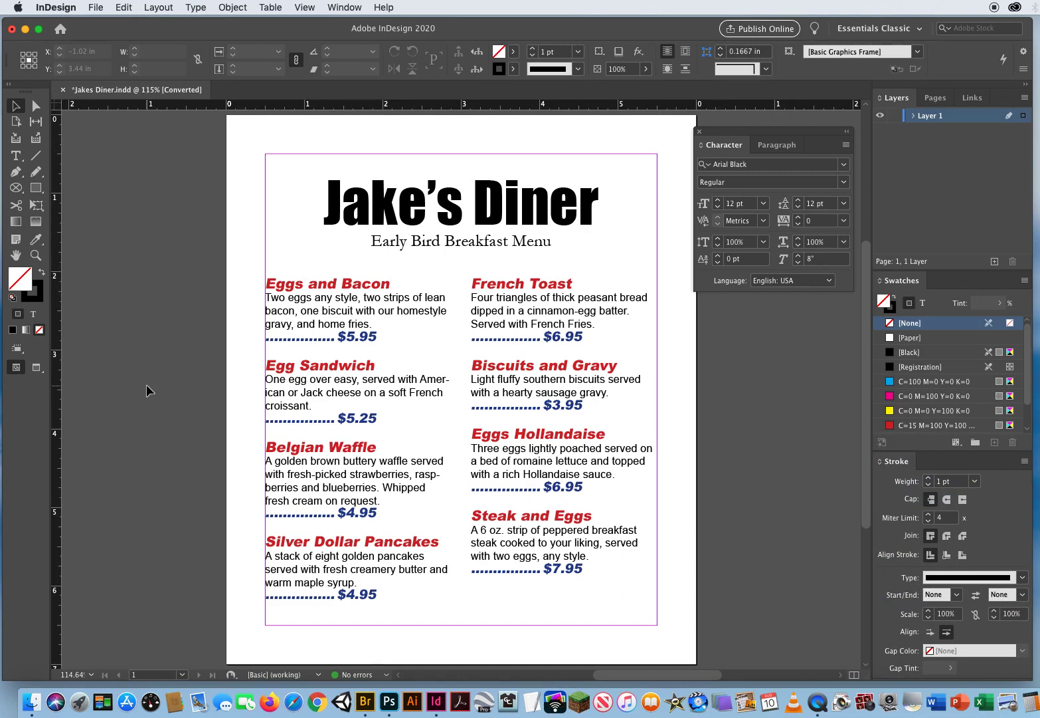
Step: Show the finished menu in Preview mode, and close the Jakes Diner document without saving the changes
key(w)
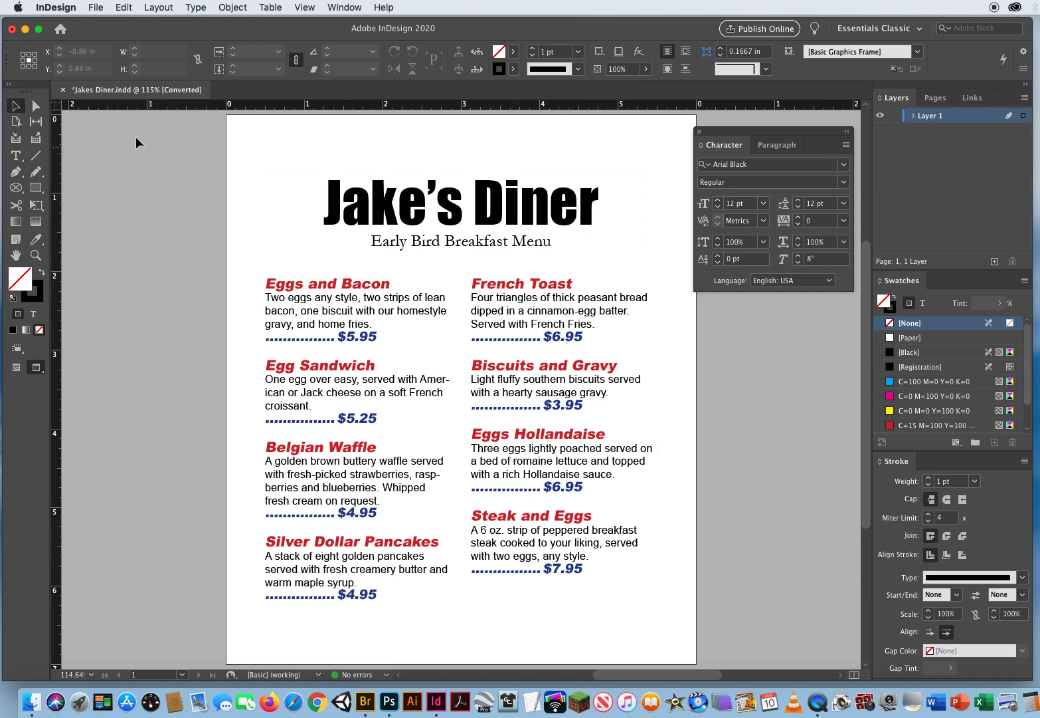
click(63, 89)
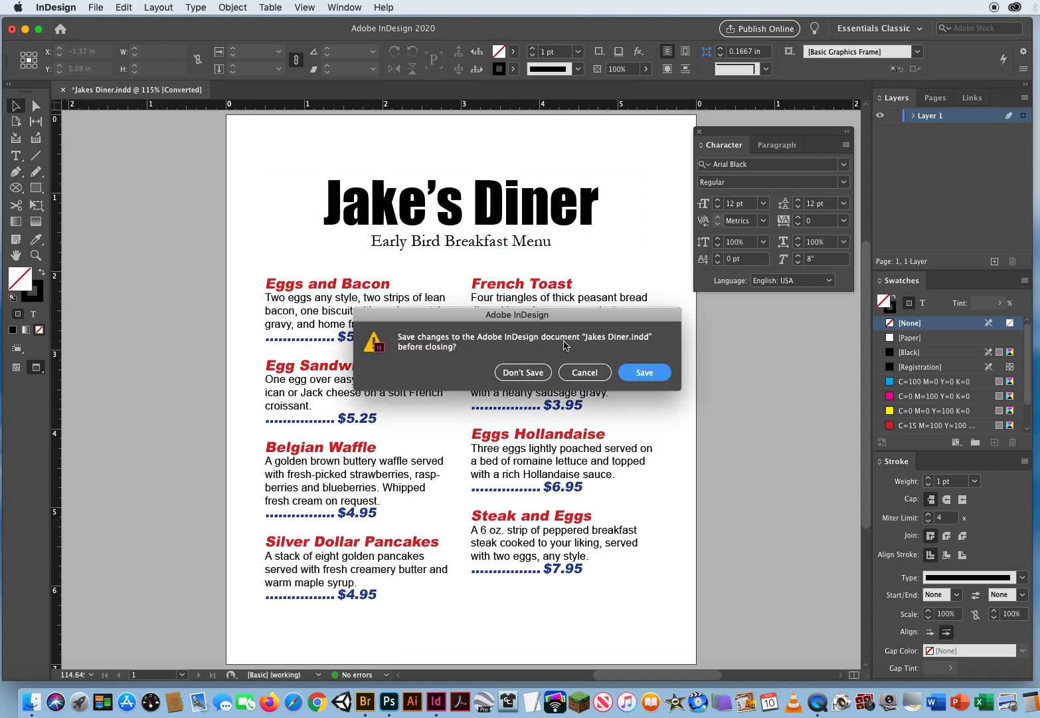
click(525, 374)
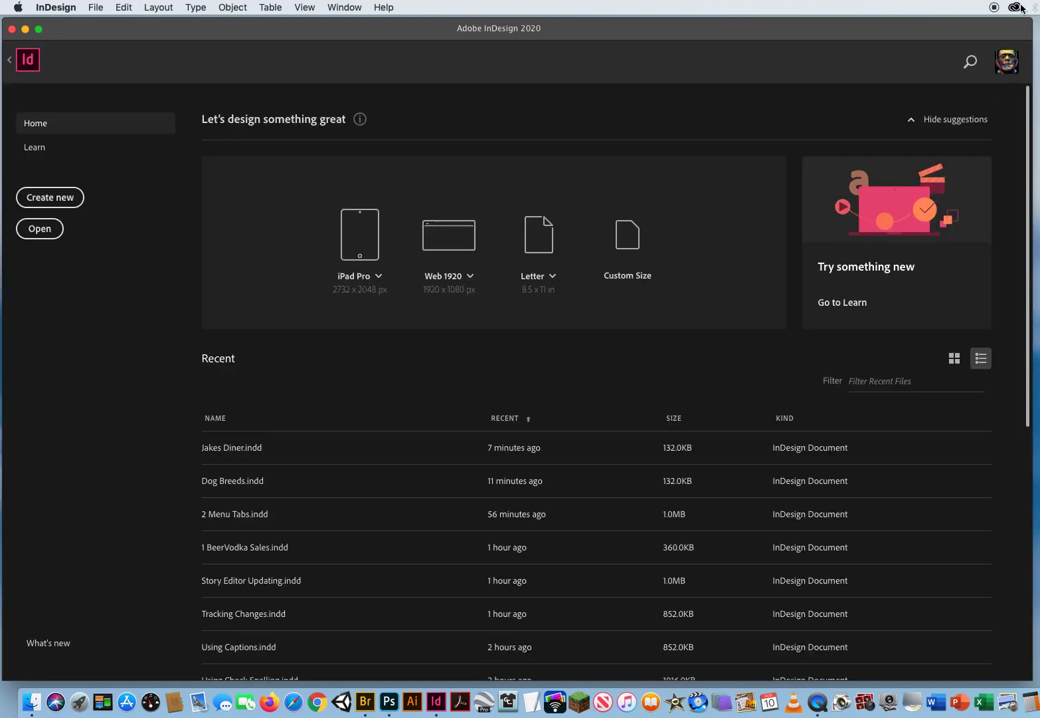